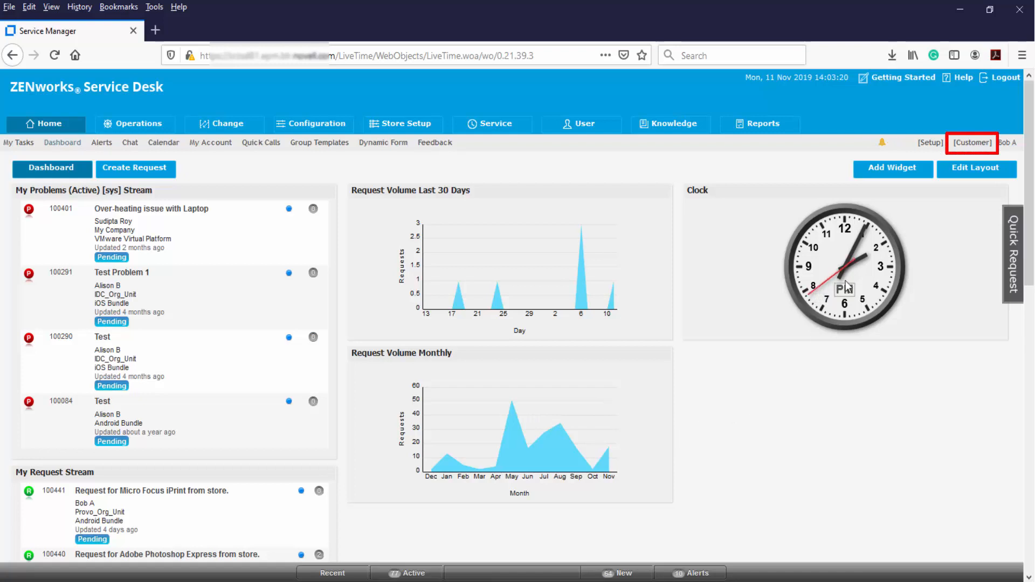
Switch to the customer portal and sign in with the customer's username and account password
left_click(960, 147)
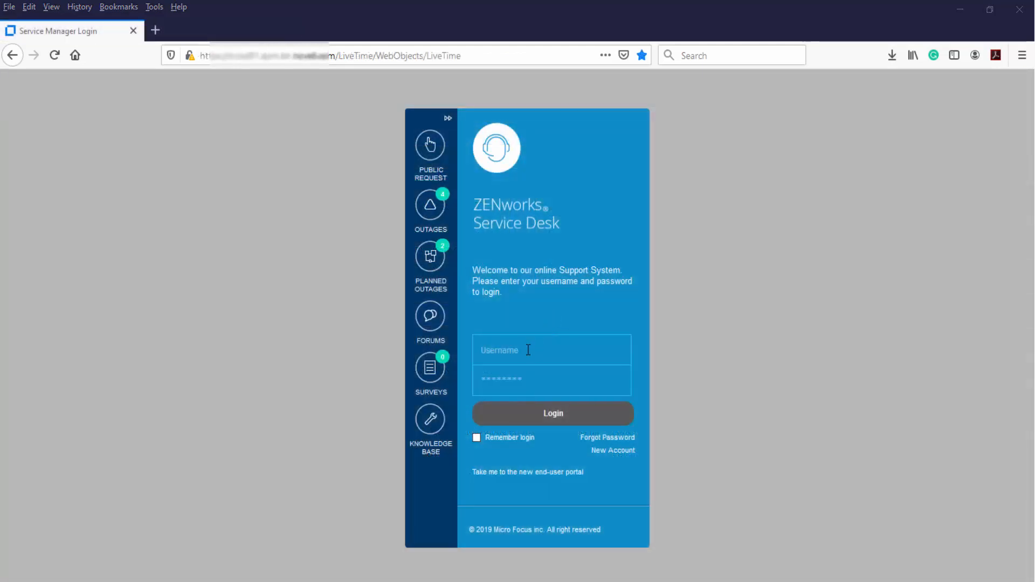
left_click(528, 350)
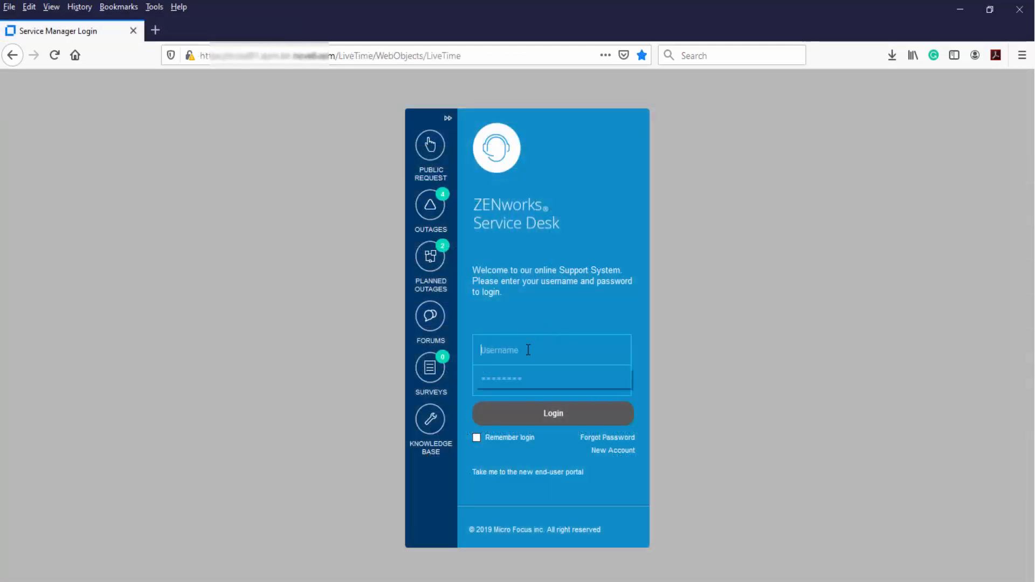
type("A")
type("lison")
key("Tab")
type("••••••••")
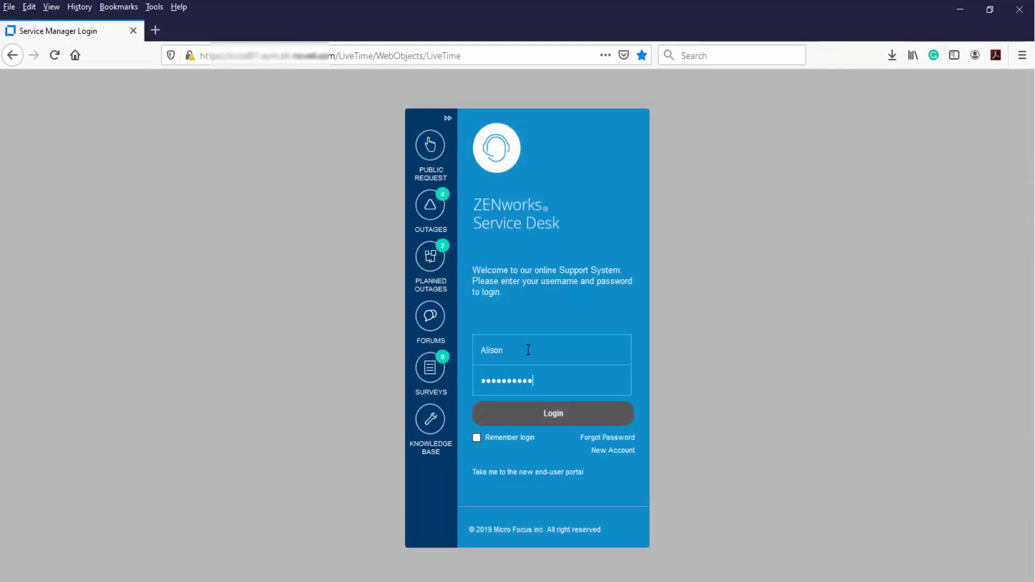
key("Return")
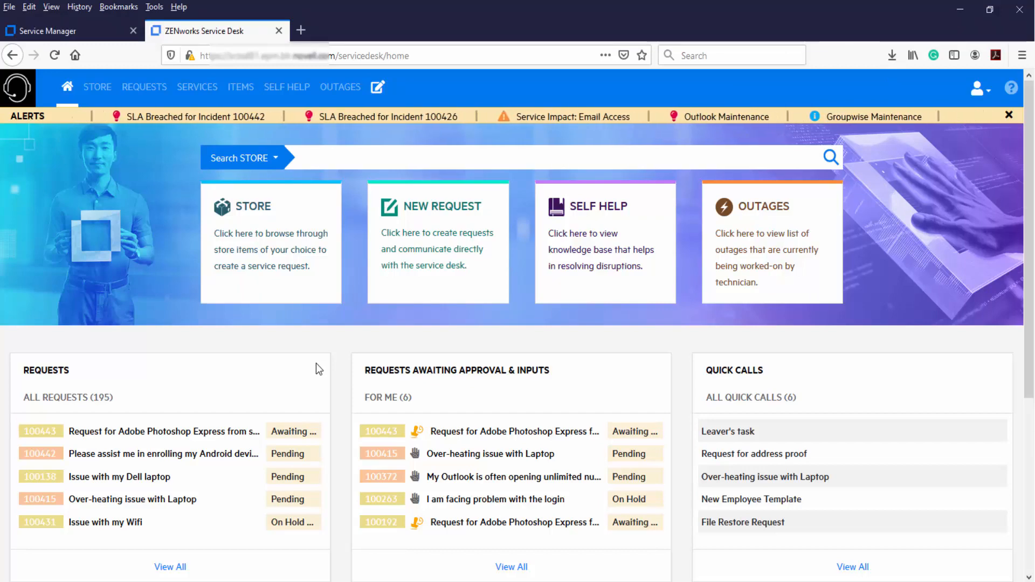
Look over the portal home page, view the Items and Outages pages, and return to the home page
scroll(316, 363, "down", 2)
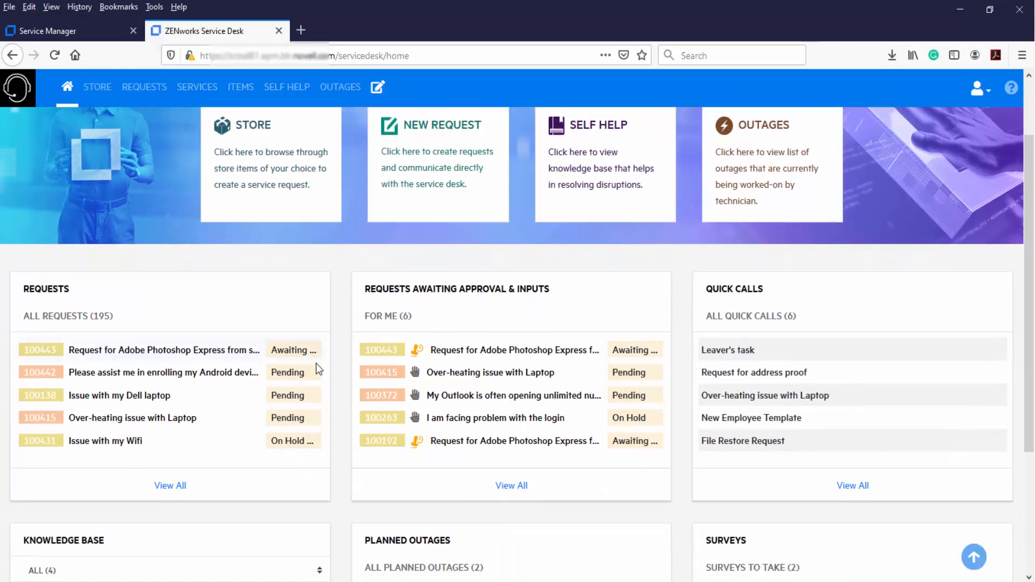
scroll(316, 363, "down", 2)
scroll(316, 364, "up", 4)
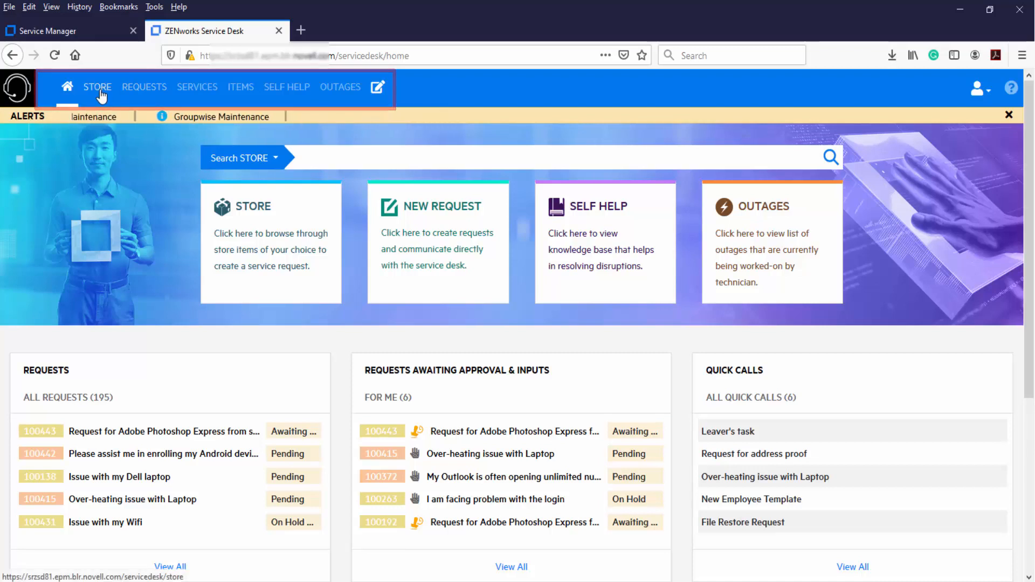
left_click(237, 90)
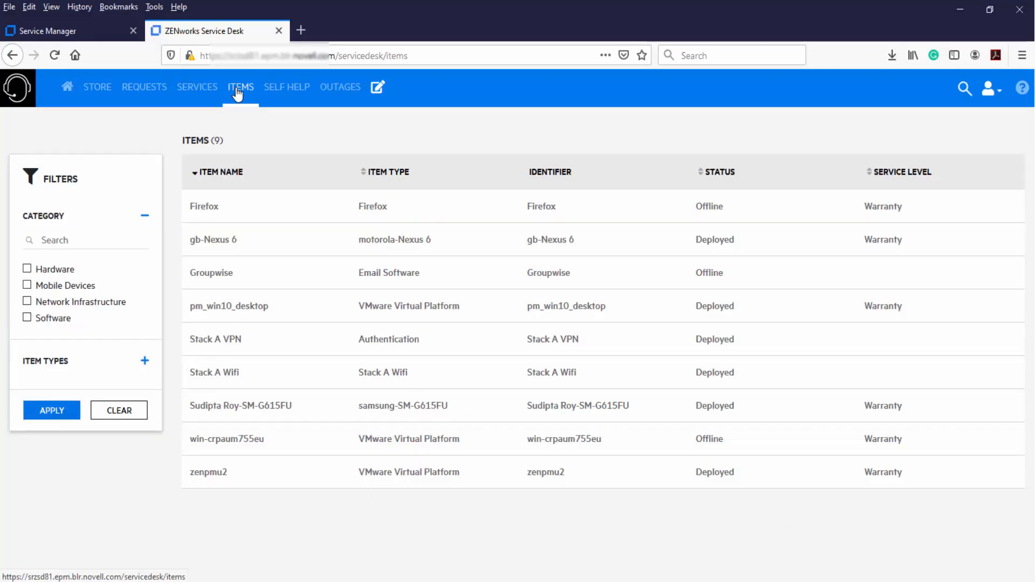
left_click(353, 95)
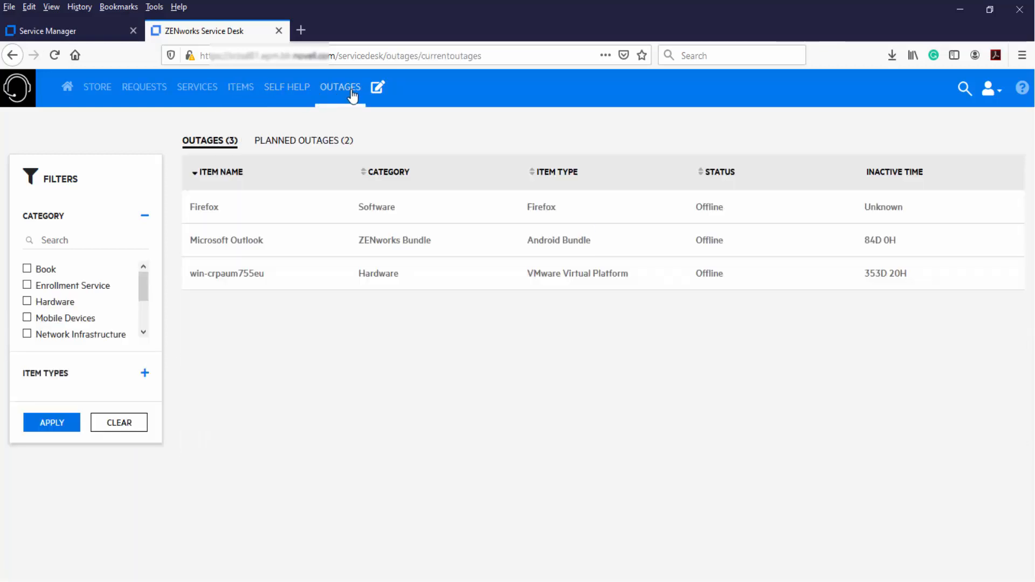
left_click(69, 92)
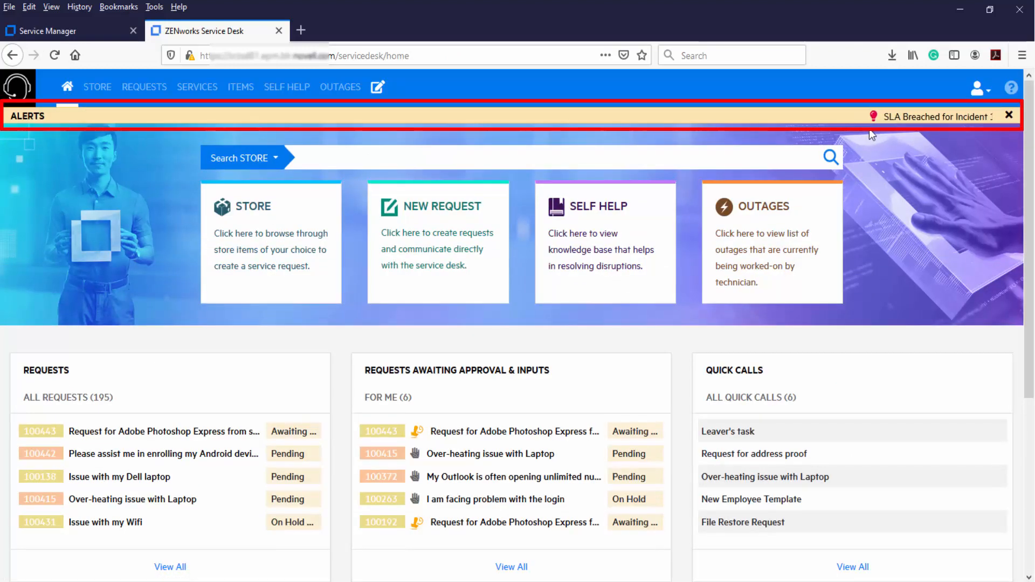
View the details of an SLA breach alert from the alerts banner and close them
left_click(879, 120)
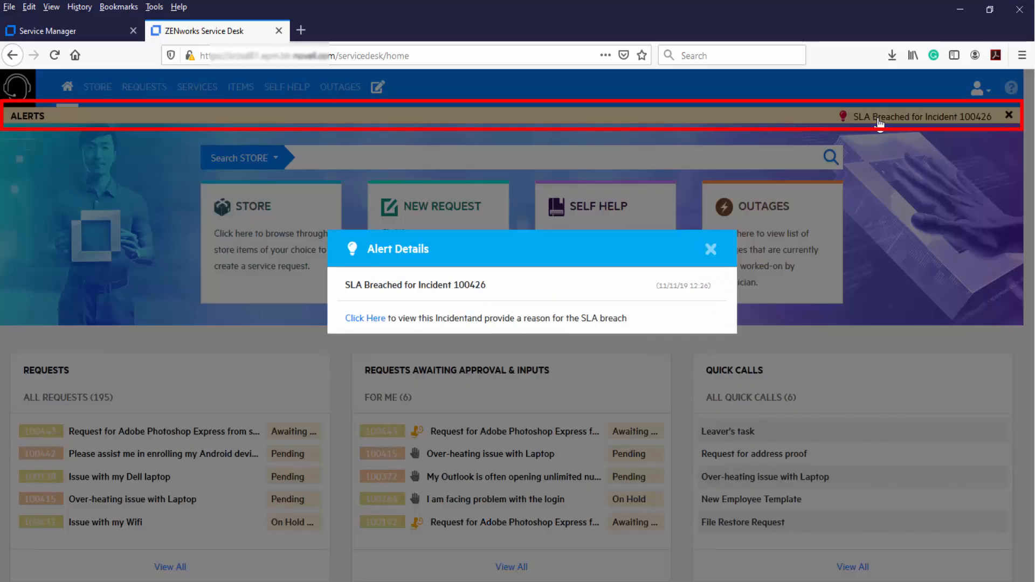
left_click(709, 249)
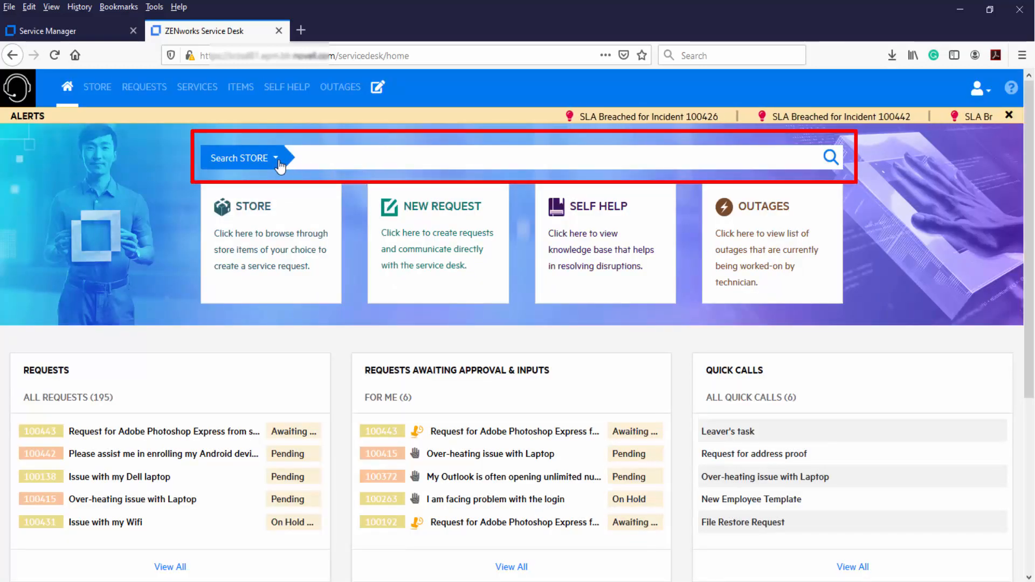
Search the Store for "BIM" from the home page
left_click(322, 156)
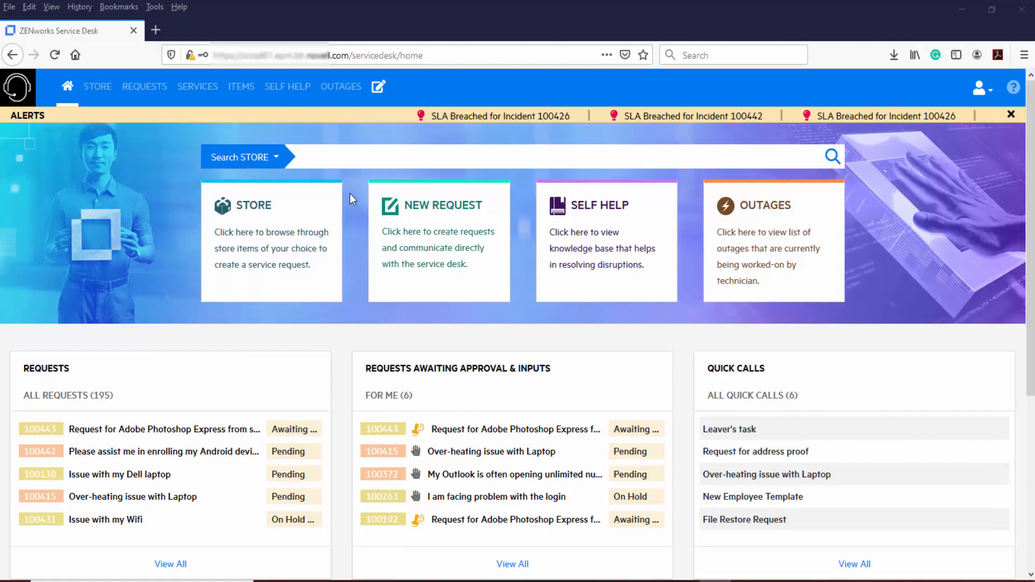
left_click(279, 157)
left_click(233, 186)
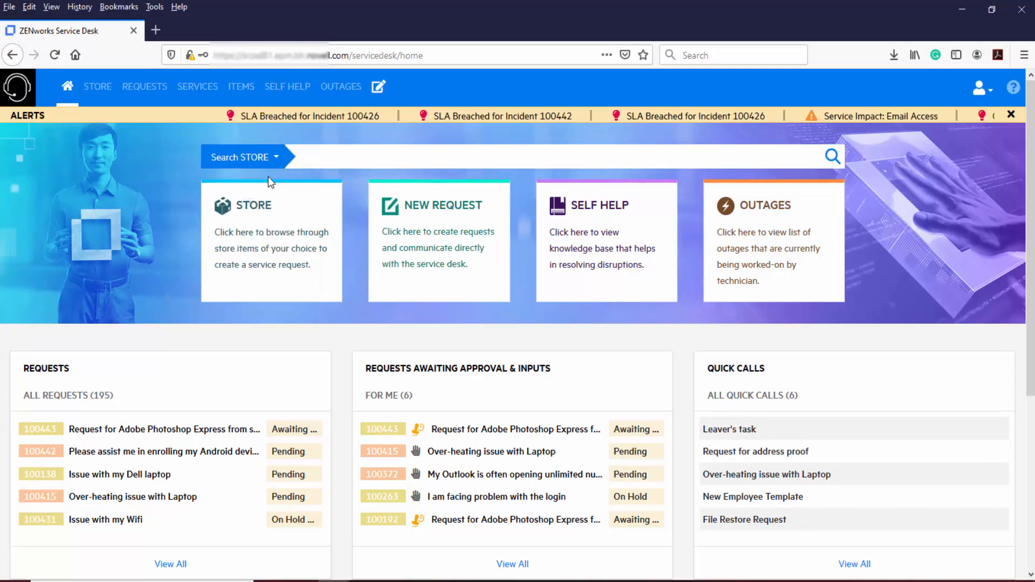
left_click(319, 156)
type("Bl")
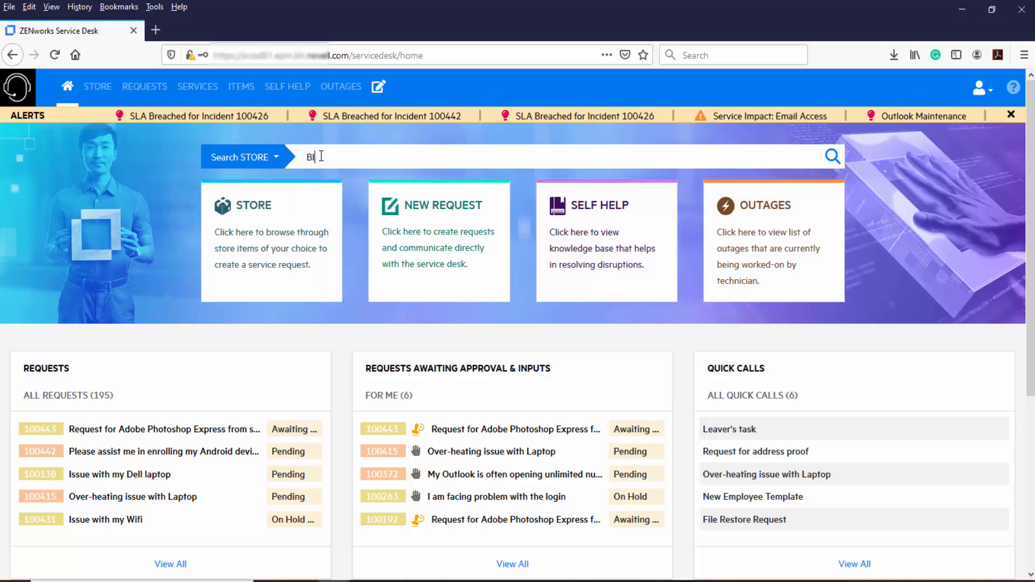
type("M")
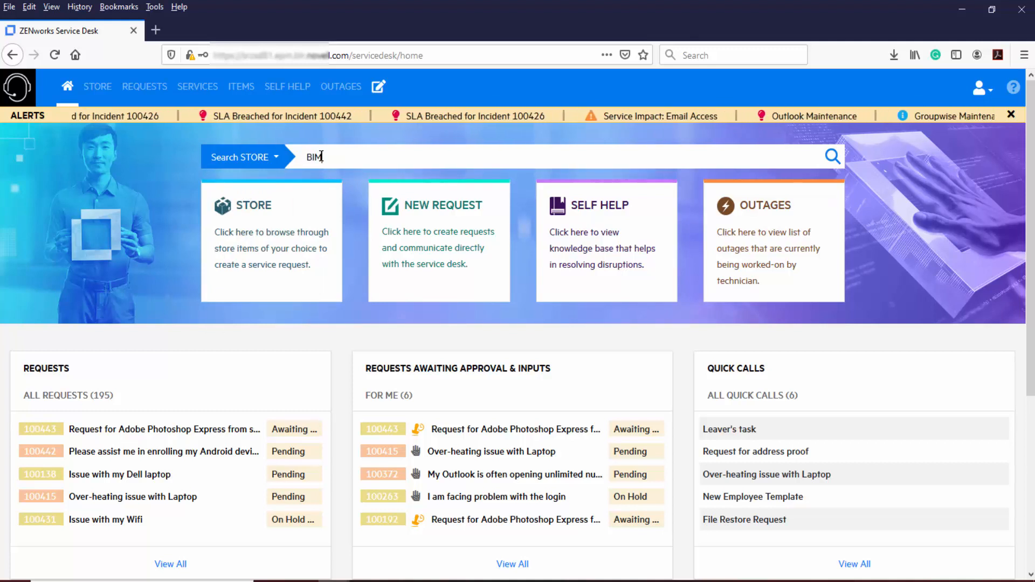
key("Return")
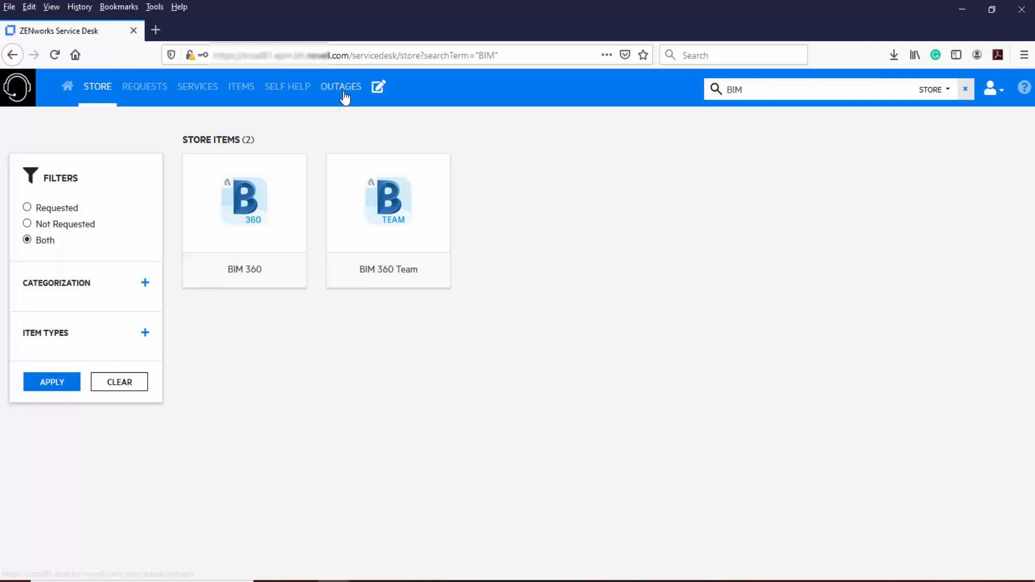
Open the Self Help page and, with the search scope changed to Store, search for "BIM" from there
left_click(315, 94)
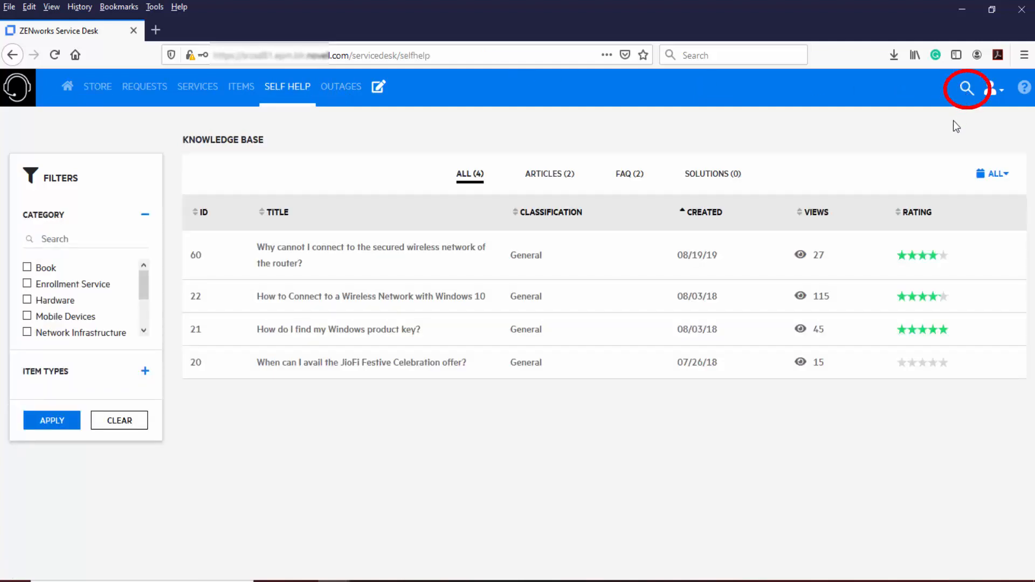
left_click(966, 89)
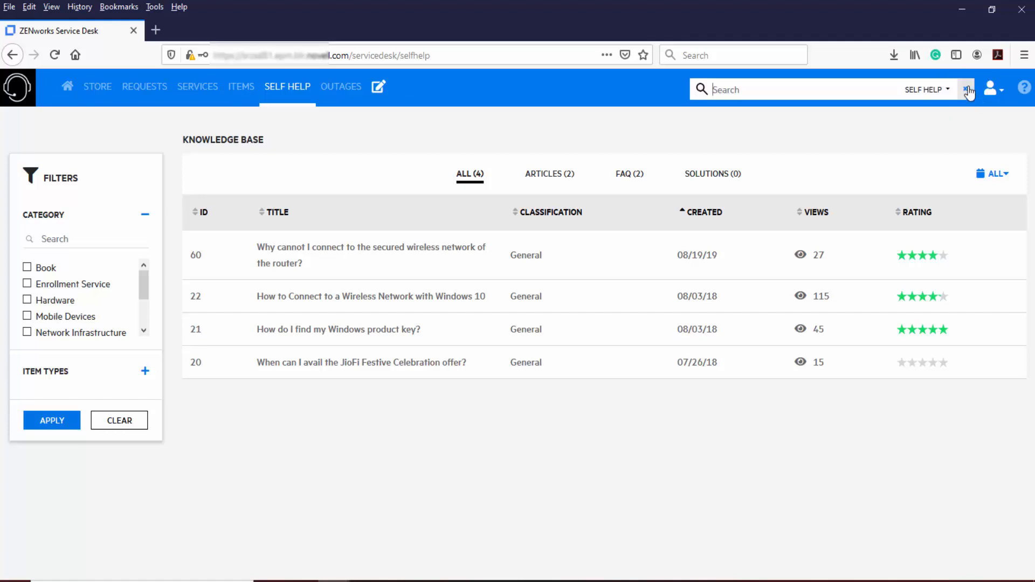
left_click(940, 92)
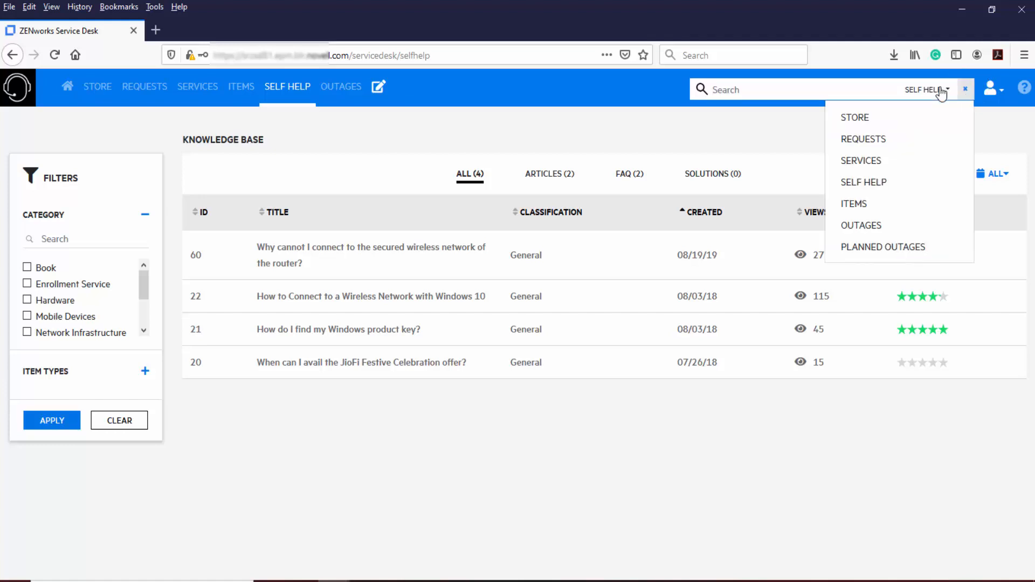
left_click(897, 116)
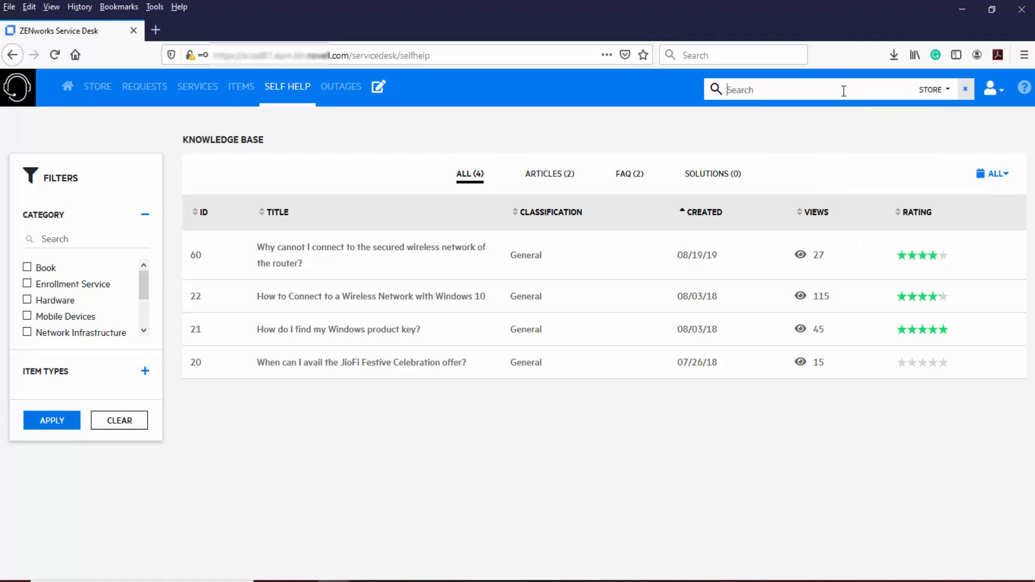
type("Bl")
key("Return")
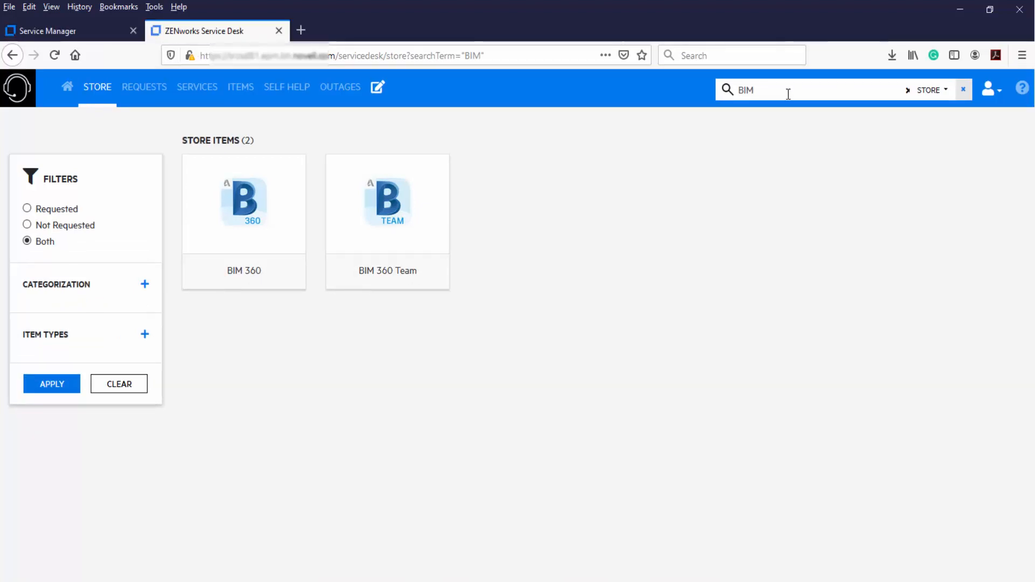
Return to the home page and review its requests, quick calls, knowledge base, planned outages and surveys sections
left_click(68, 92)
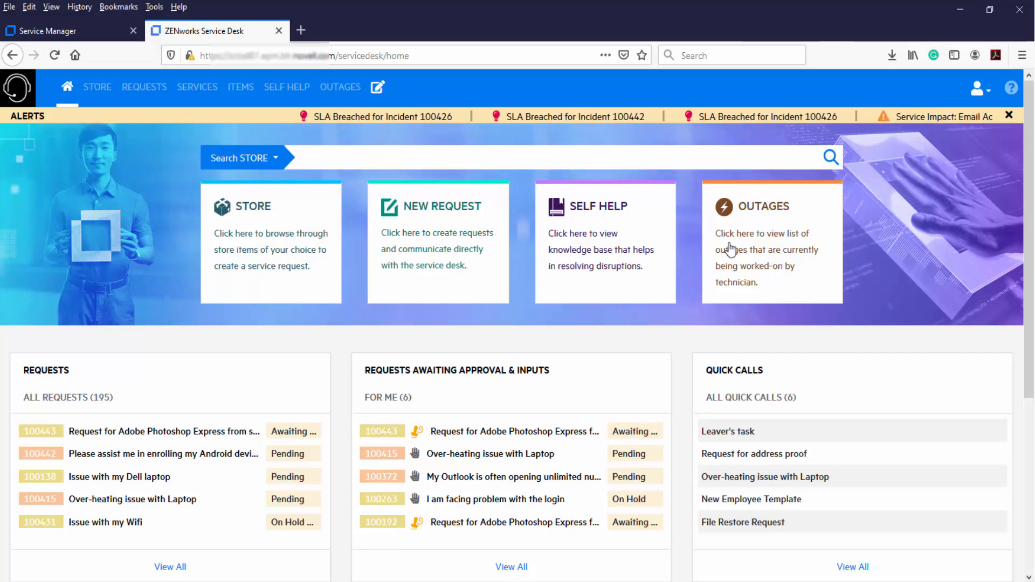
scroll(406, 306, "down", 3)
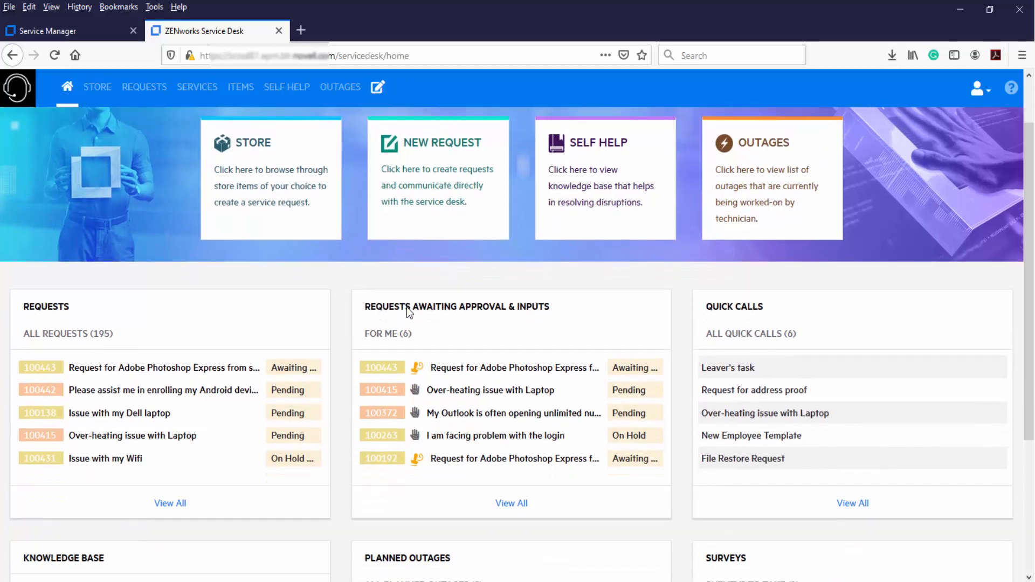
scroll(407, 306, "down", 2)
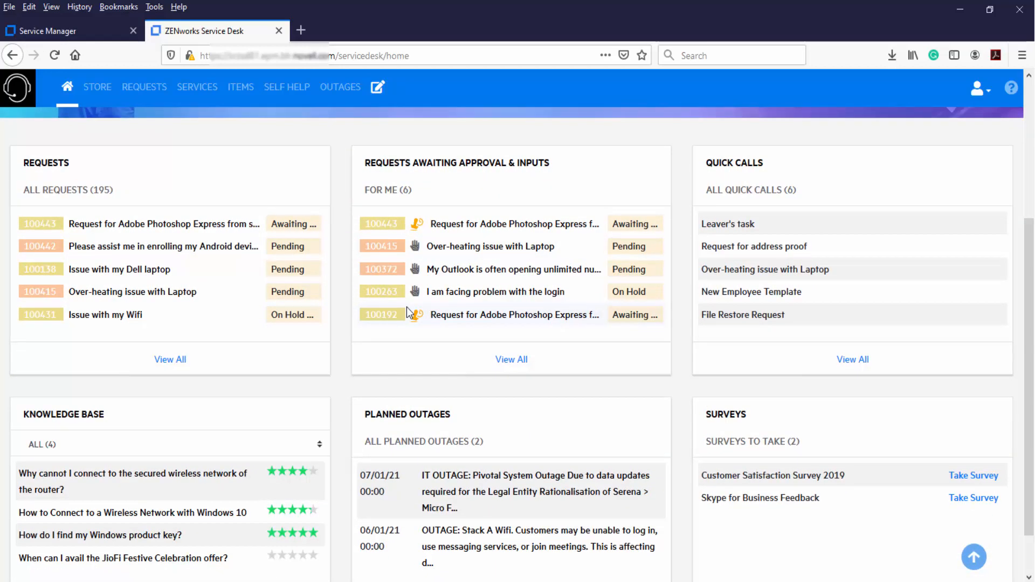
scroll(406, 307, "up", 1)
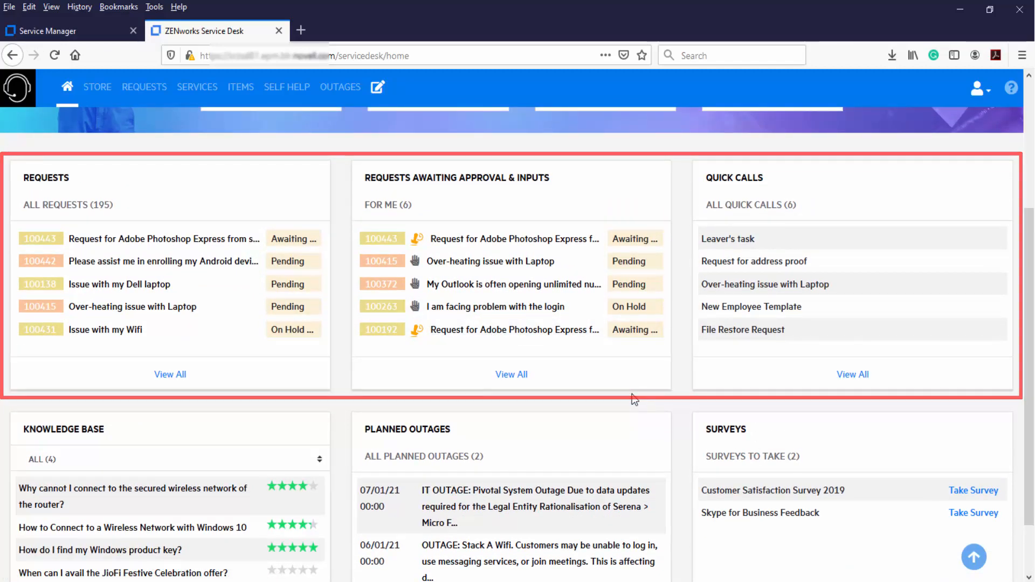
scroll(634, 399, "down", 1)
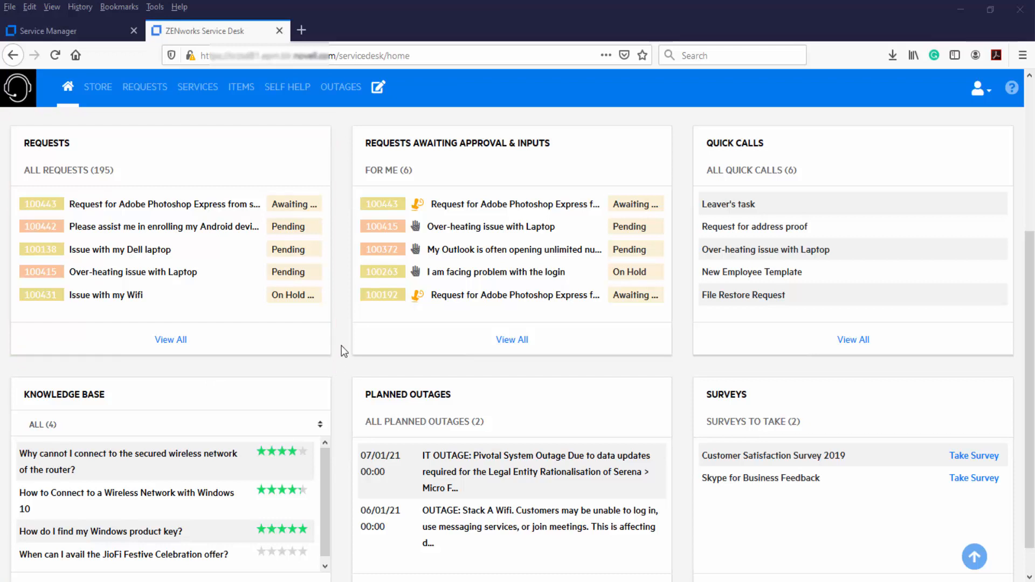
Open the Adobe Photoshop Express request from the Requests section in a new browser tab
right_click(238, 210)
left_click(263, 214)
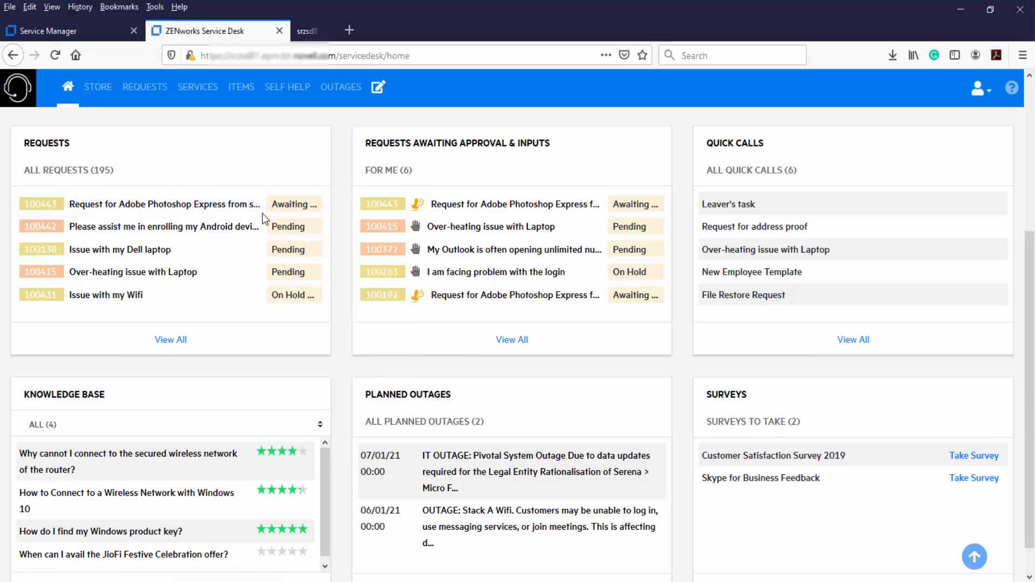
View the full list of requests and the full list of those awaiting approval and inputs, returning home after each
left_click(171, 341)
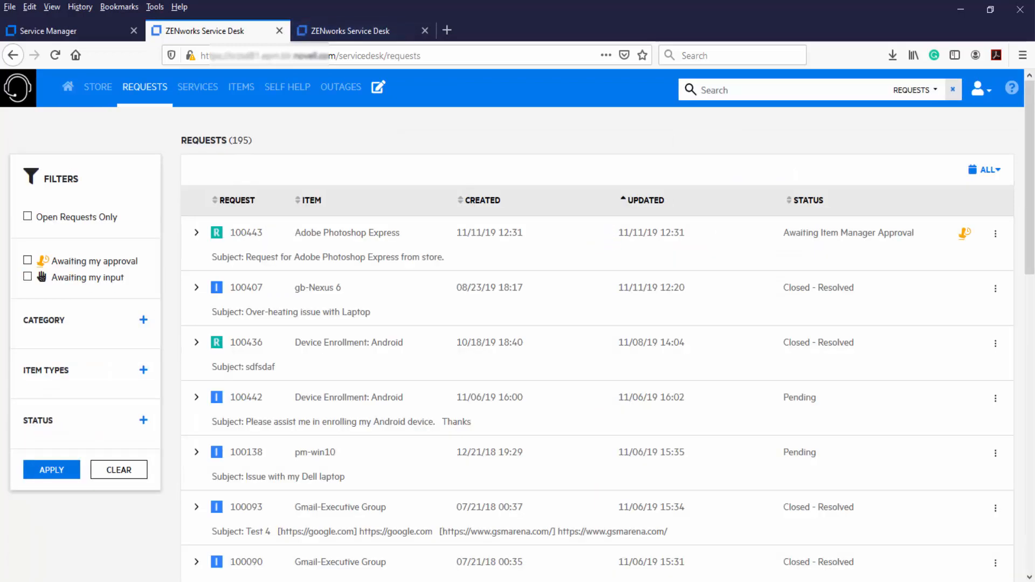
left_click(69, 88)
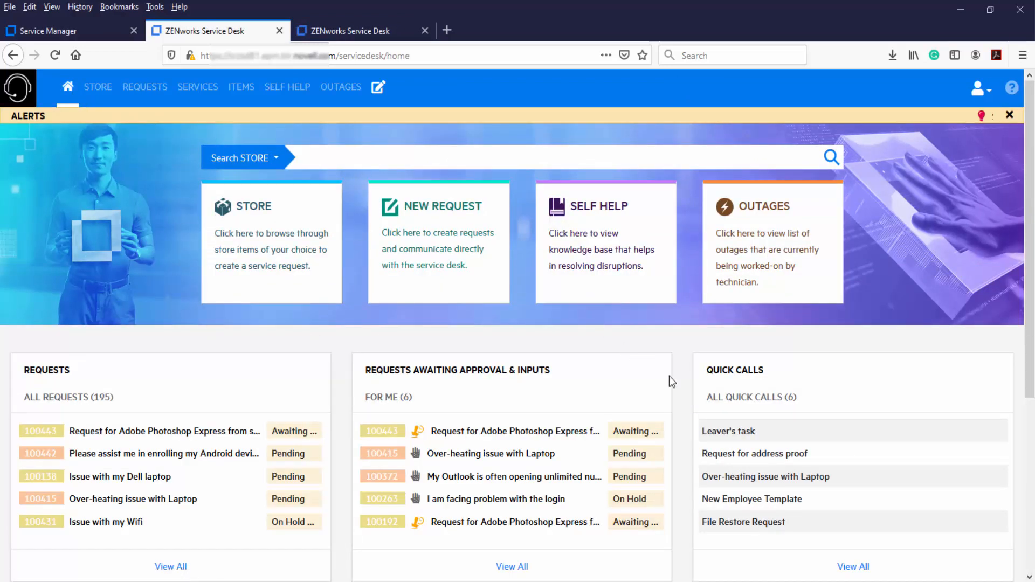
scroll(668, 377, "down", 2)
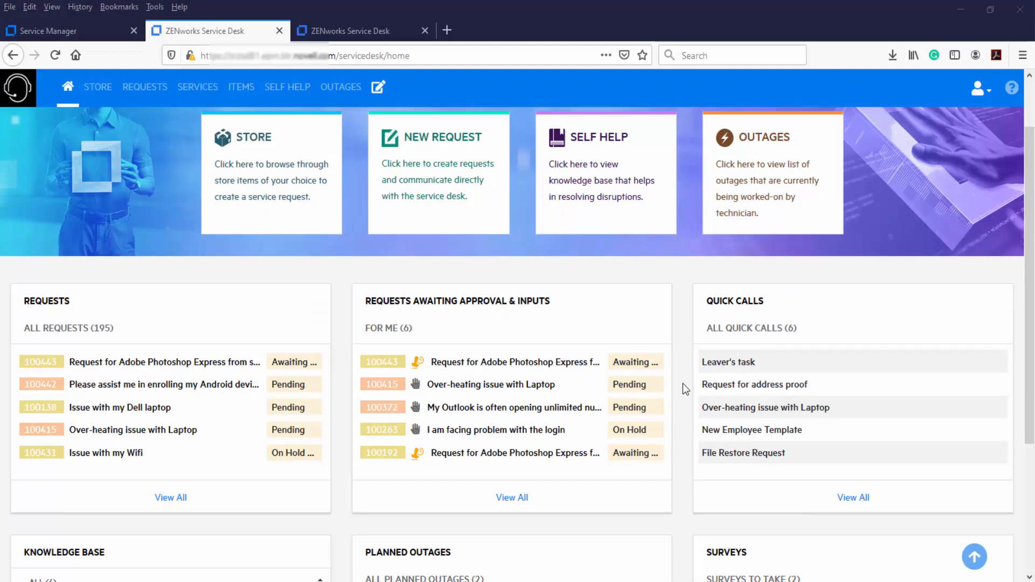
left_click(517, 499)
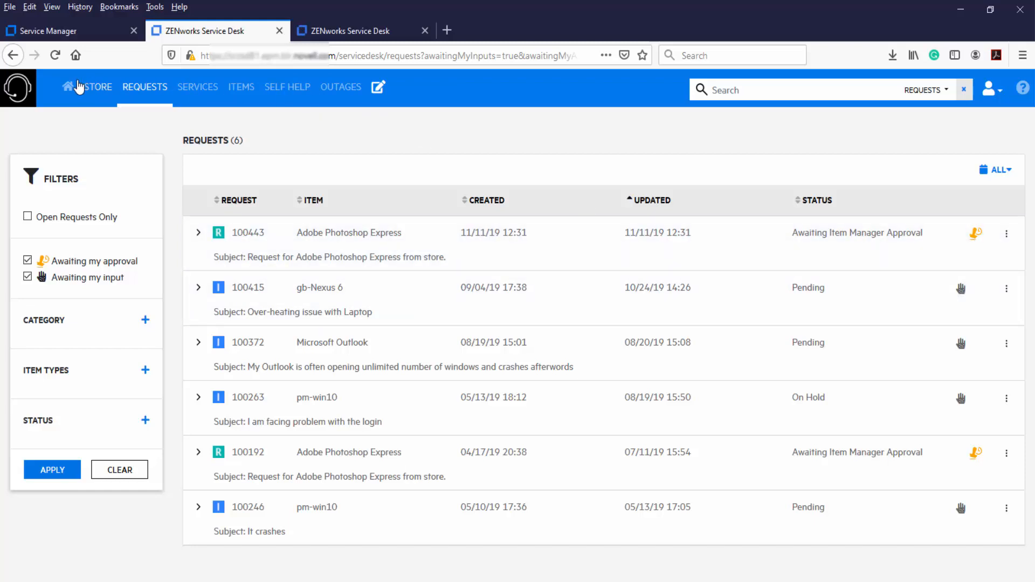
left_click(70, 87)
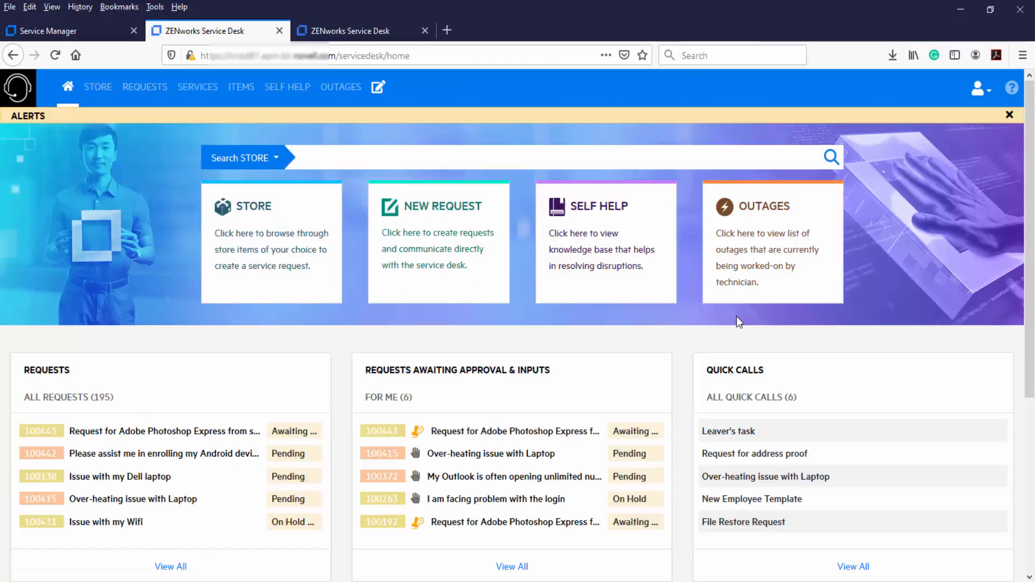
Open the "Request for address proof" quick call from the home page
scroll(736, 316, "down", 1)
scroll(694, 409, "down", 1)
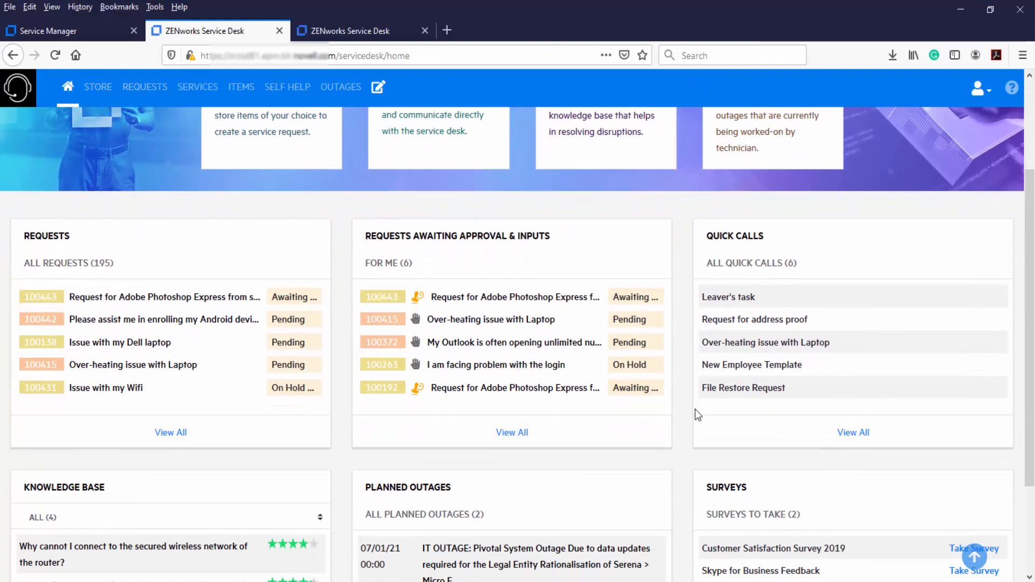
scroll(747, 338, "up", 1)
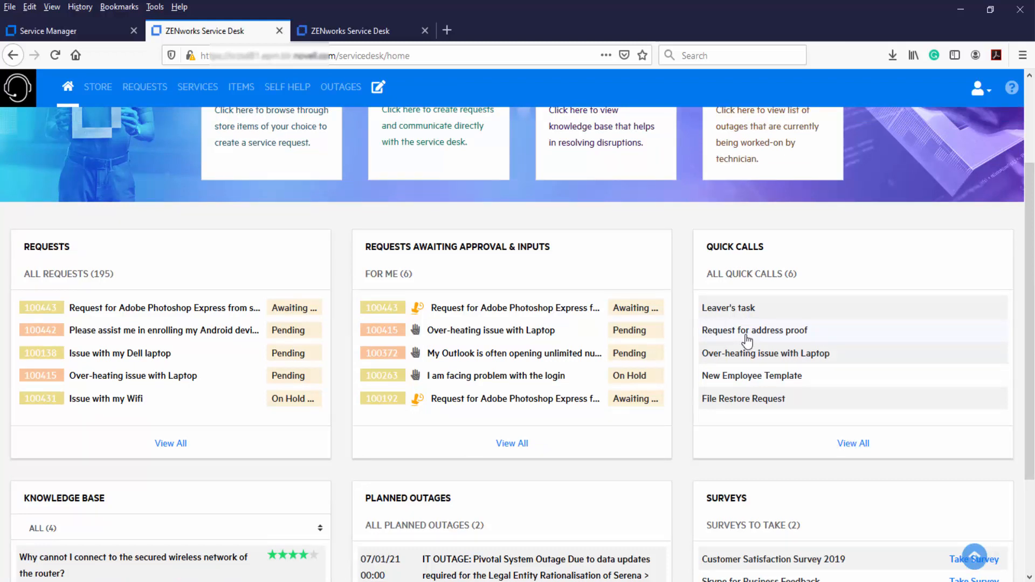
left_click(746, 335)
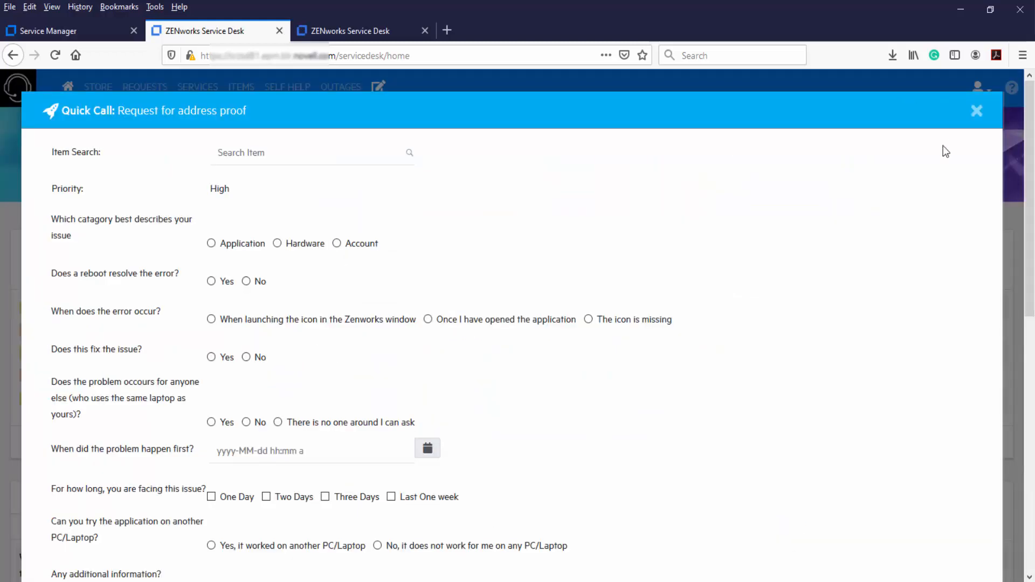
Review the address proof quick call form down to its description and attachment fields, and cancel it without creating a request
scroll(875, 280, "down", 10)
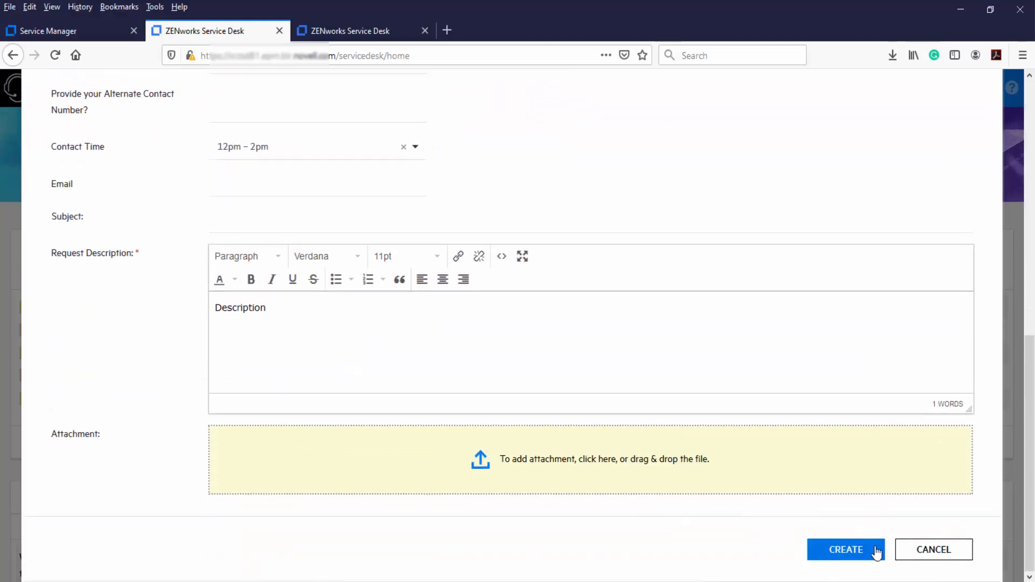
left_click(931, 550)
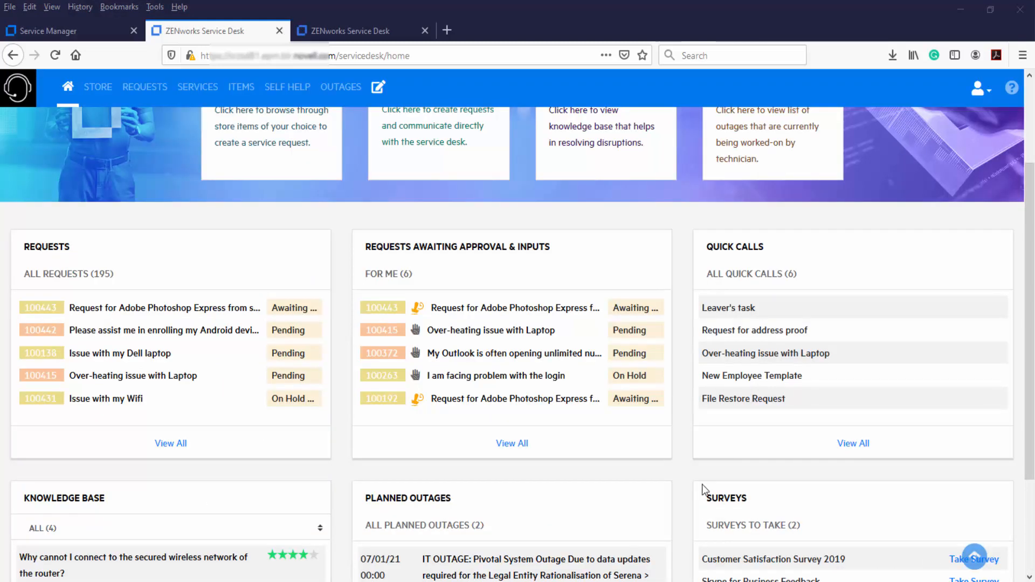
Limit the home page knowledge base to Articles, view "How to Connect to a Wireless Network with Windows 10", and return home
scroll(687, 486, "down", 3)
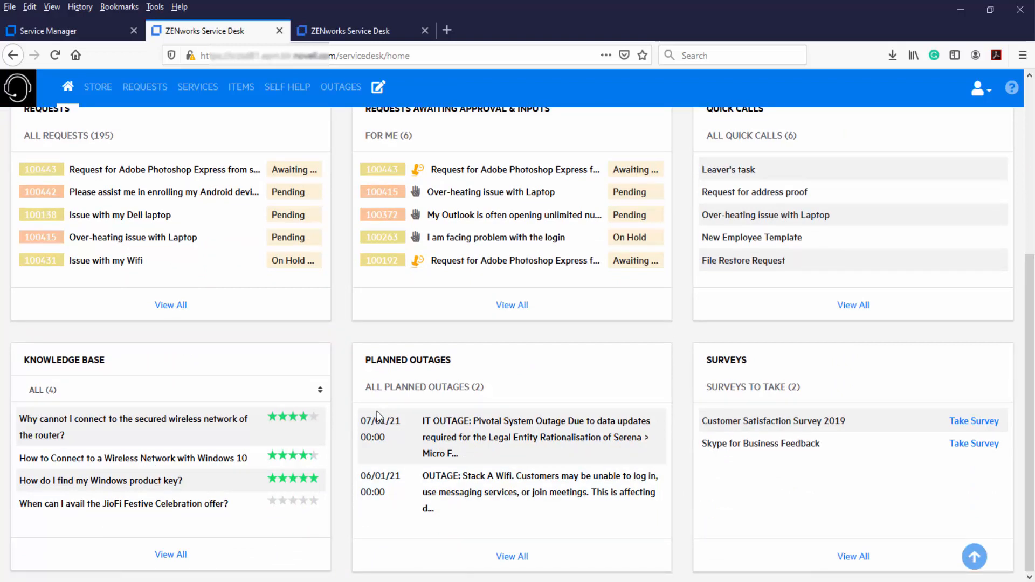
left_click(298, 392)
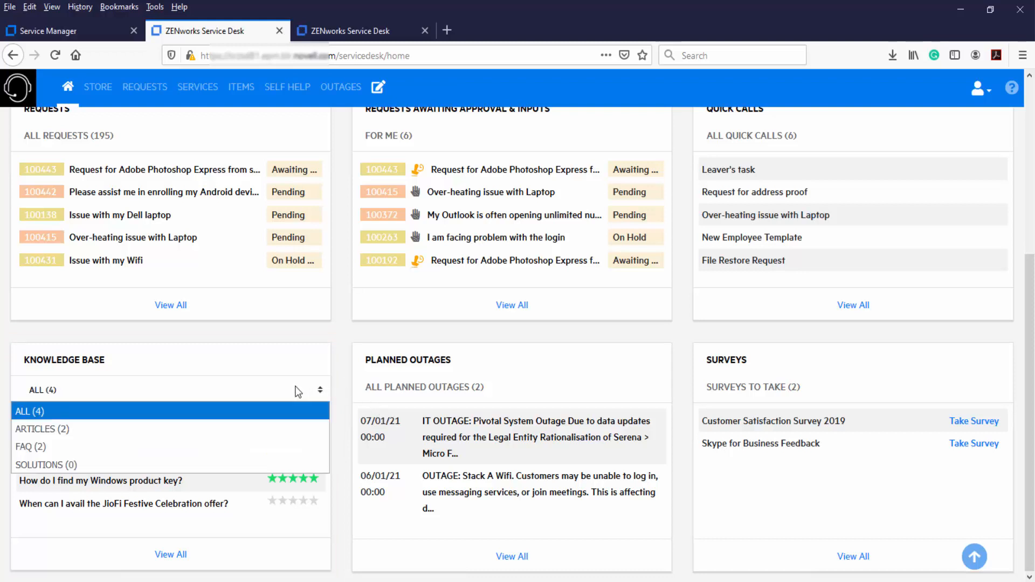
left_click(103, 425)
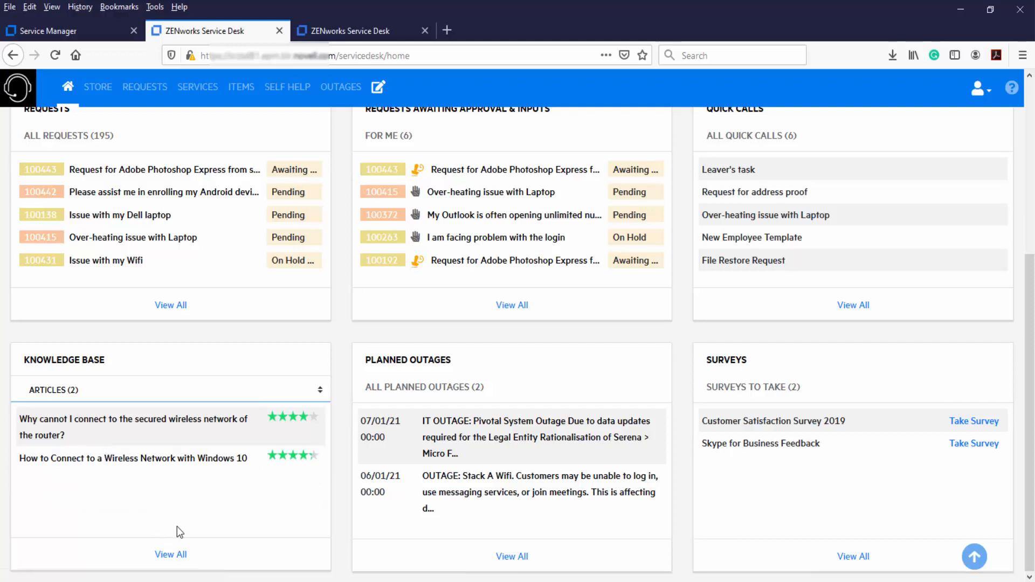
left_click(178, 466)
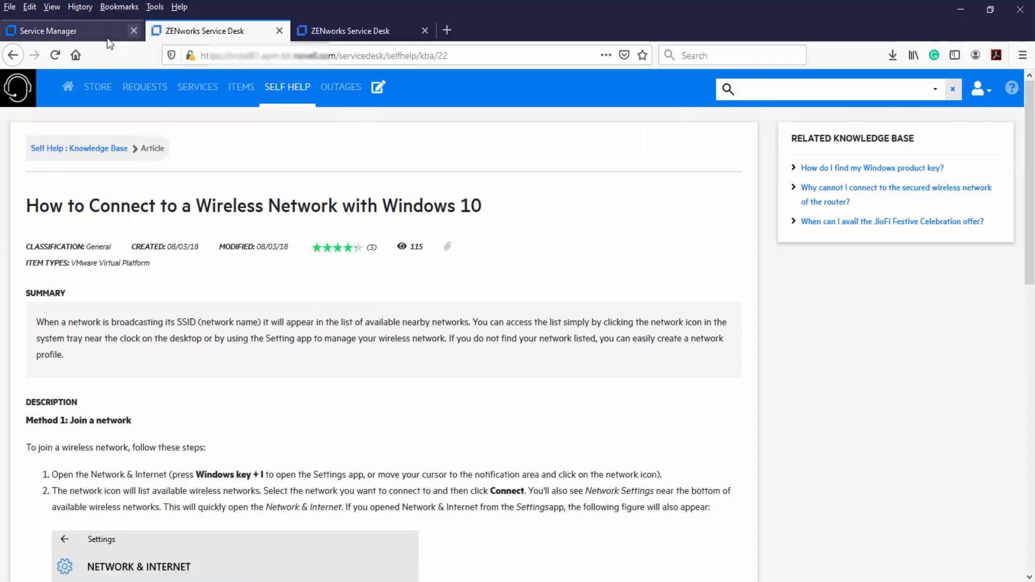
left_click(8, 56)
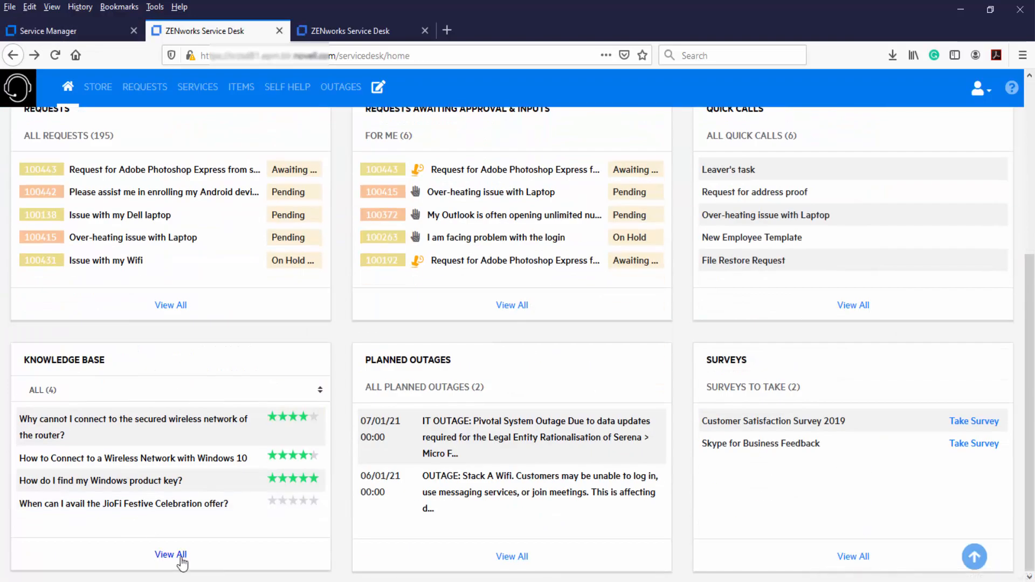
View the full knowledge base list and return to the lower sections of the home page
left_click(177, 553)
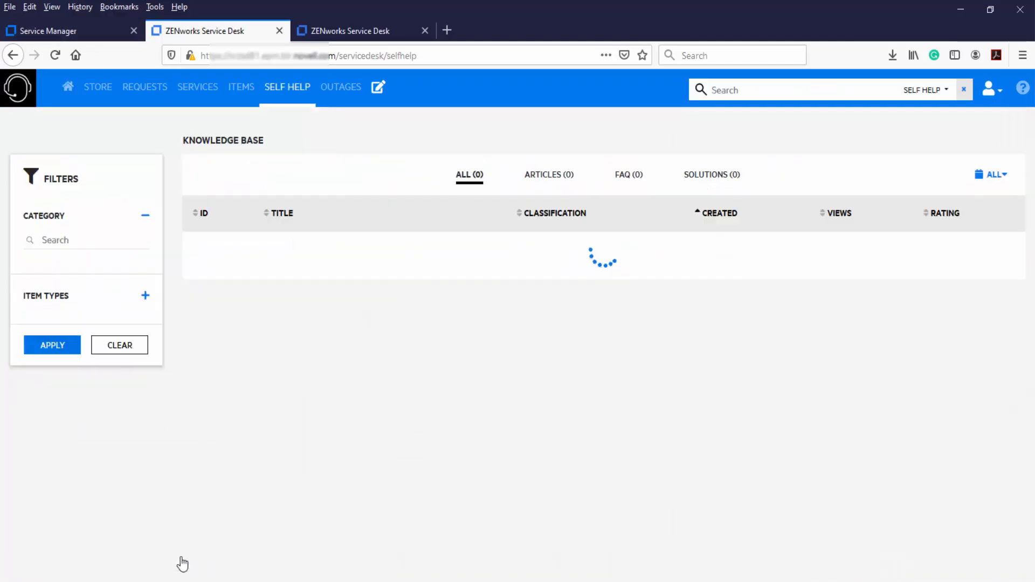
left_click(67, 86)
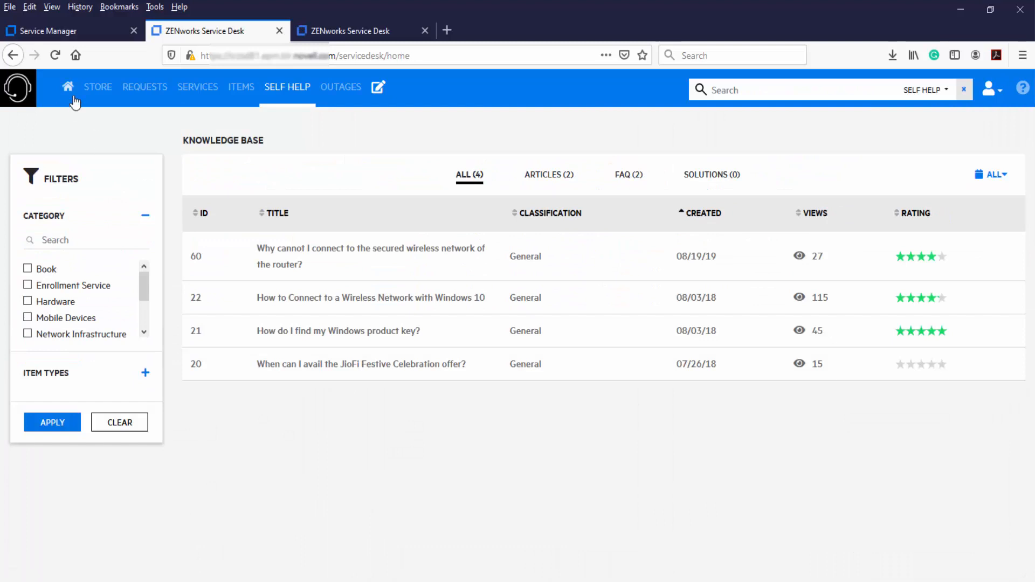
scroll(465, 437, "down", 5)
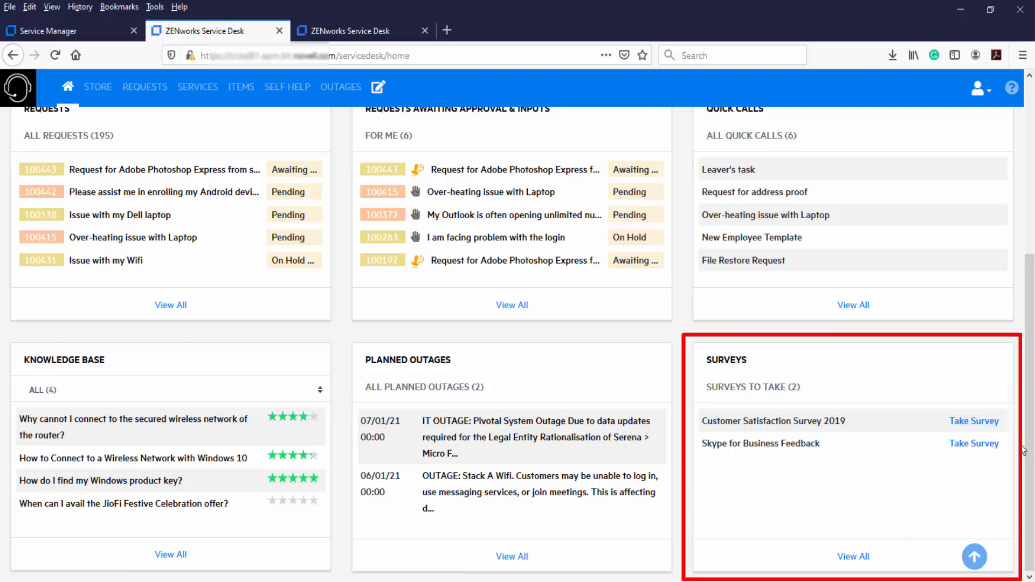
Open the Customer Satisfaction Survey 2019 and look through its related request details and questions
left_click(984, 429)
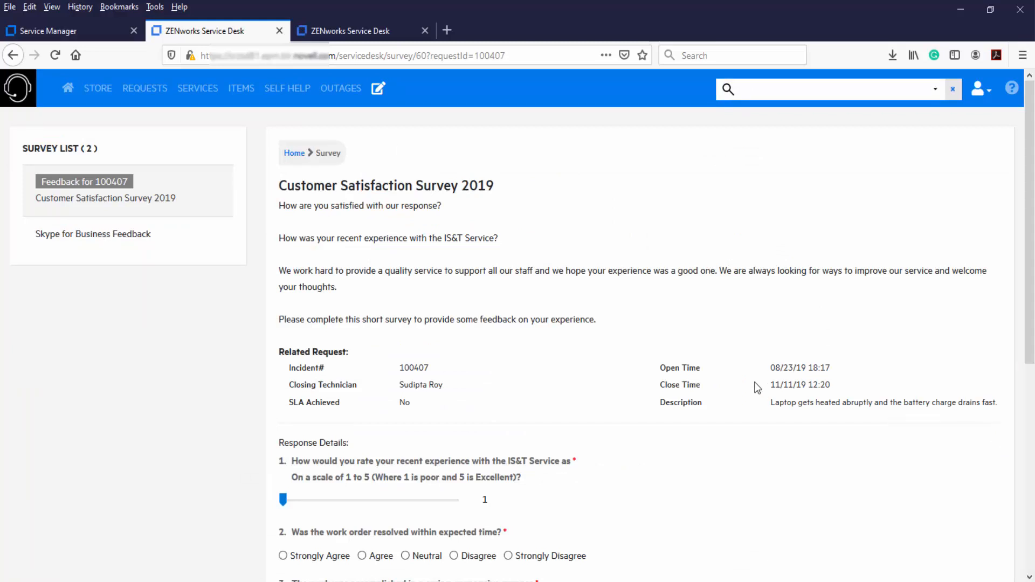
scroll(755, 387, "down", 3)
scroll(757, 387, "down", 3)
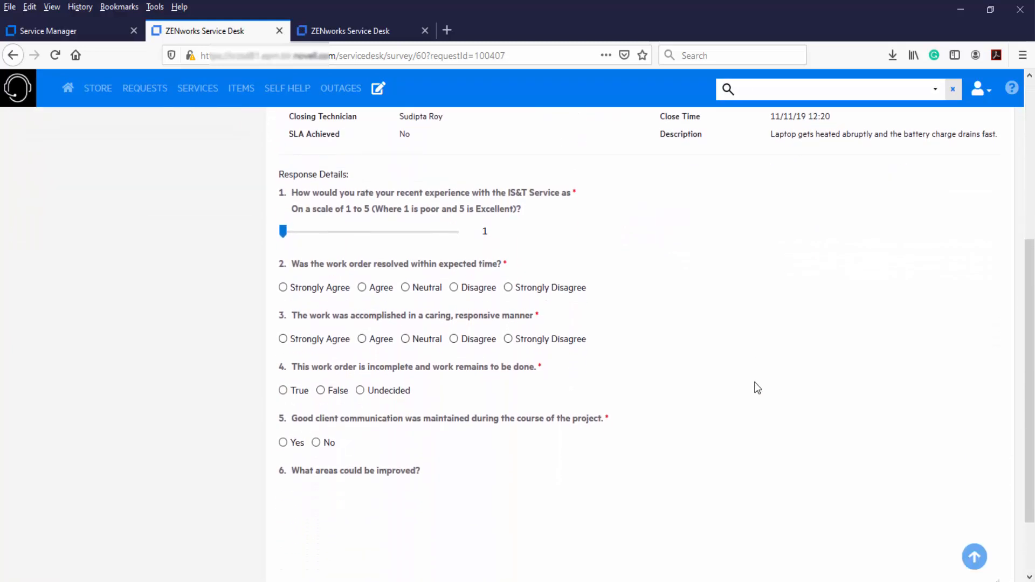
scroll(856, 468, "down", 1)
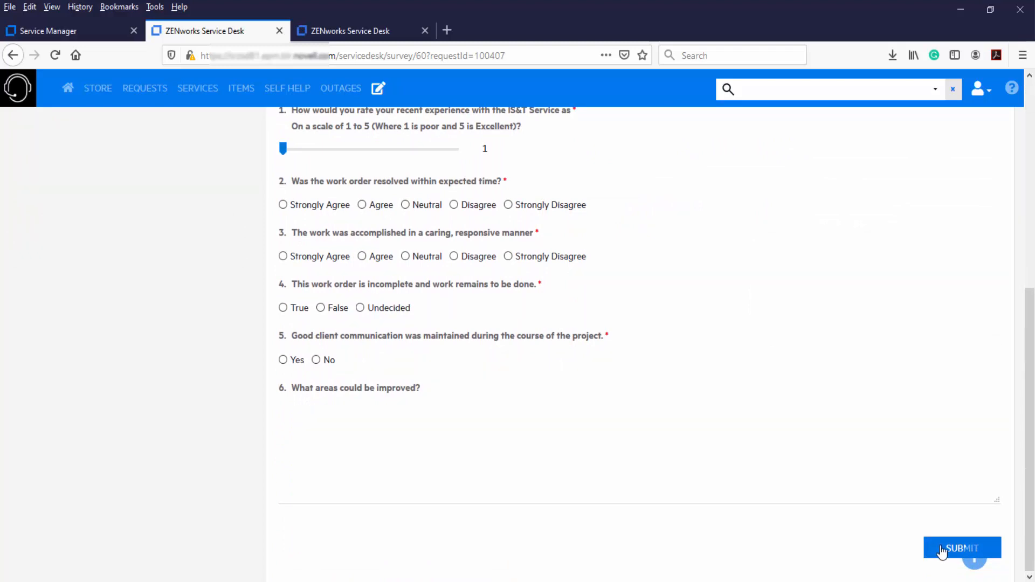
scroll(625, 473, "up", 6)
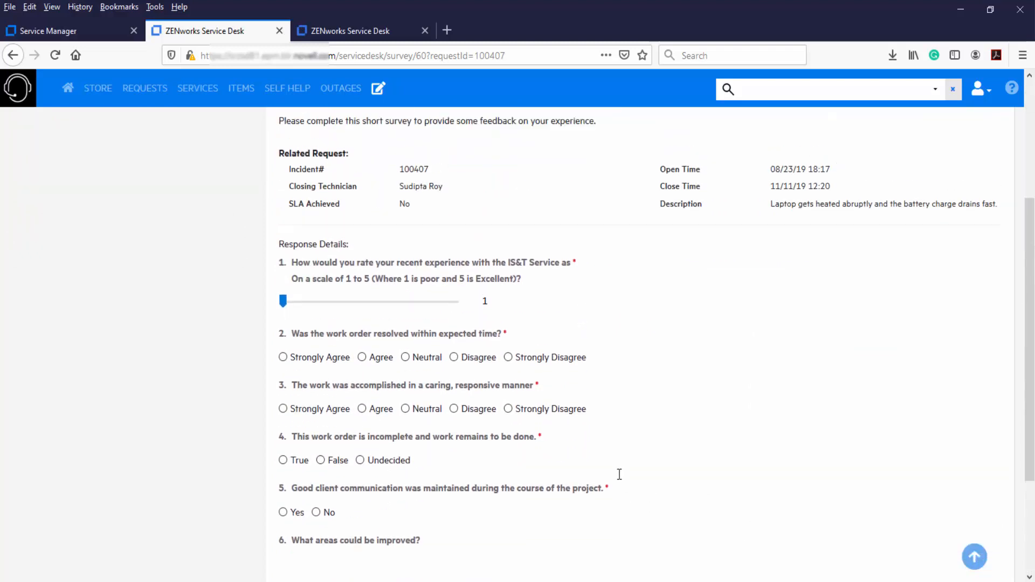
Open the Skype for Business Feedback survey, review its questions, and return to the home page
left_click(141, 236)
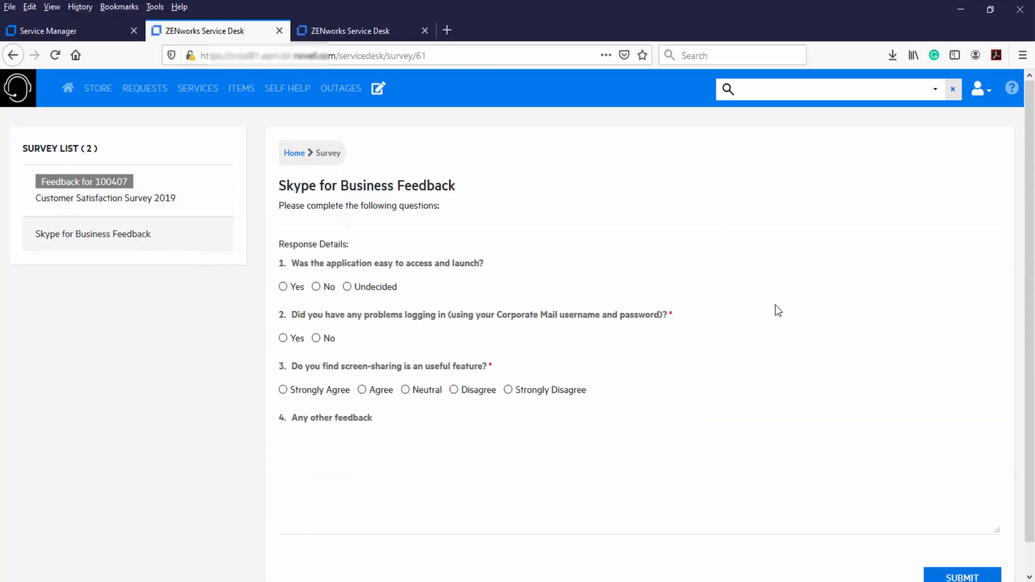
scroll(775, 305, "down", 1)
scroll(775, 305, "up", 1)
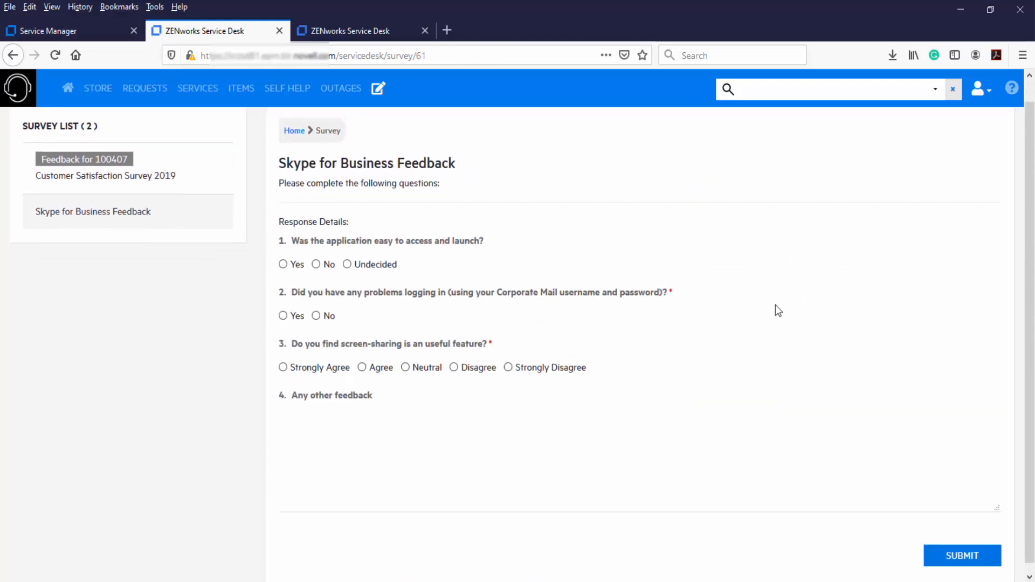
left_click(66, 90)
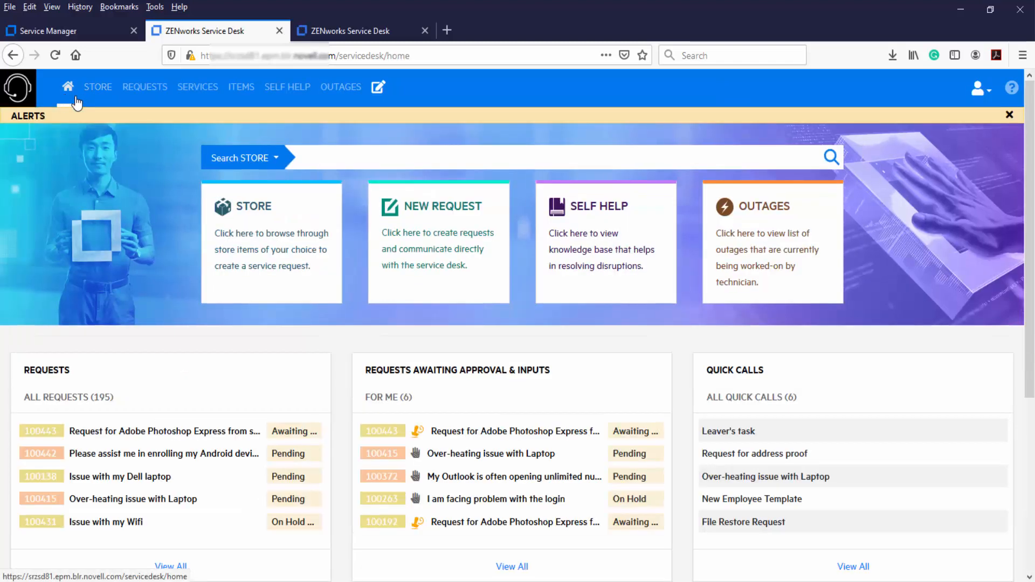
Open the Requests page, browse the list with its item, date and status columns, and return to its beginning
left_click(140, 97)
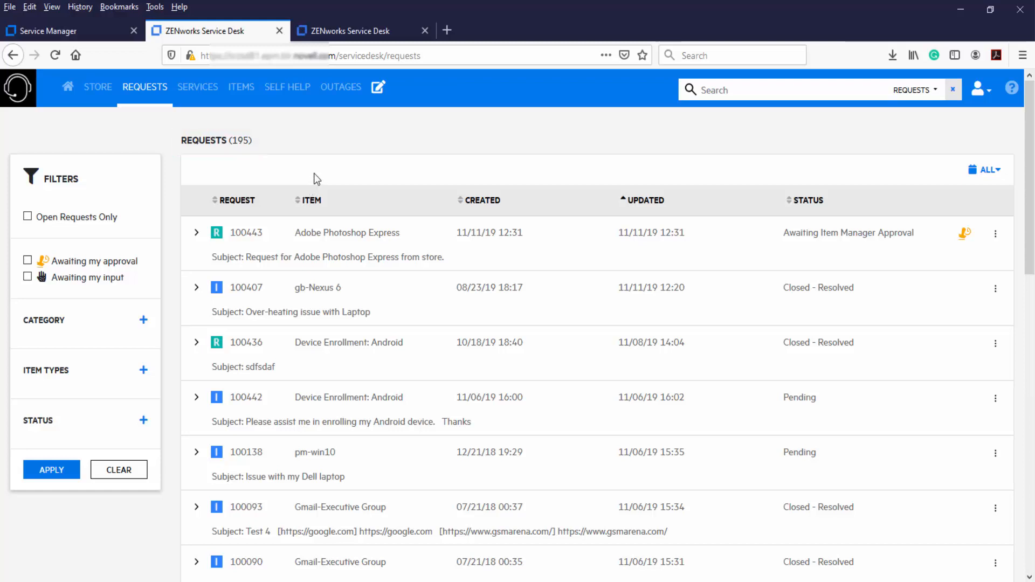
scroll(372, 283, "down", 2)
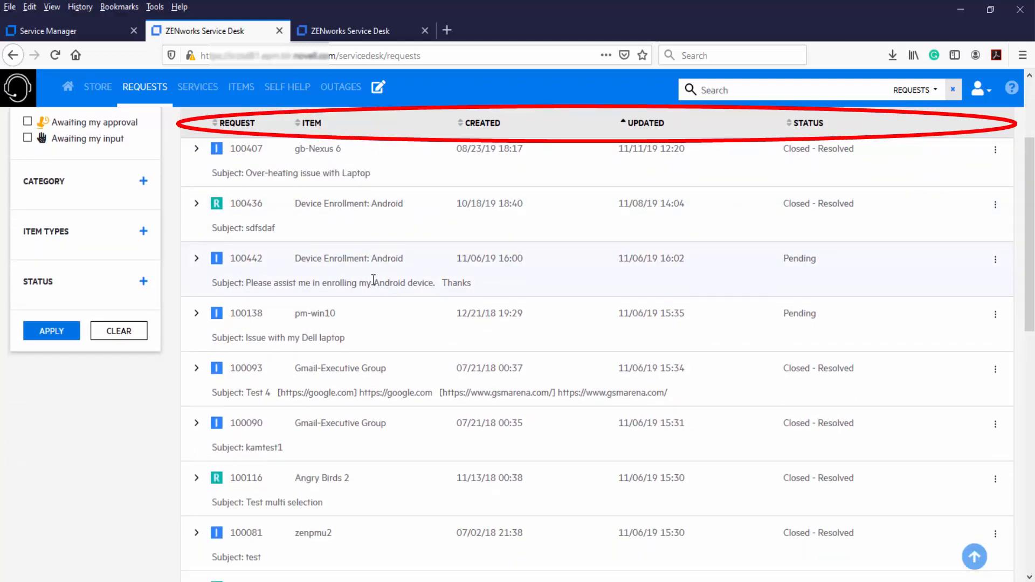
scroll(374, 285, "down", 1)
scroll(375, 284, "down", 1)
scroll(373, 285, "down", 2)
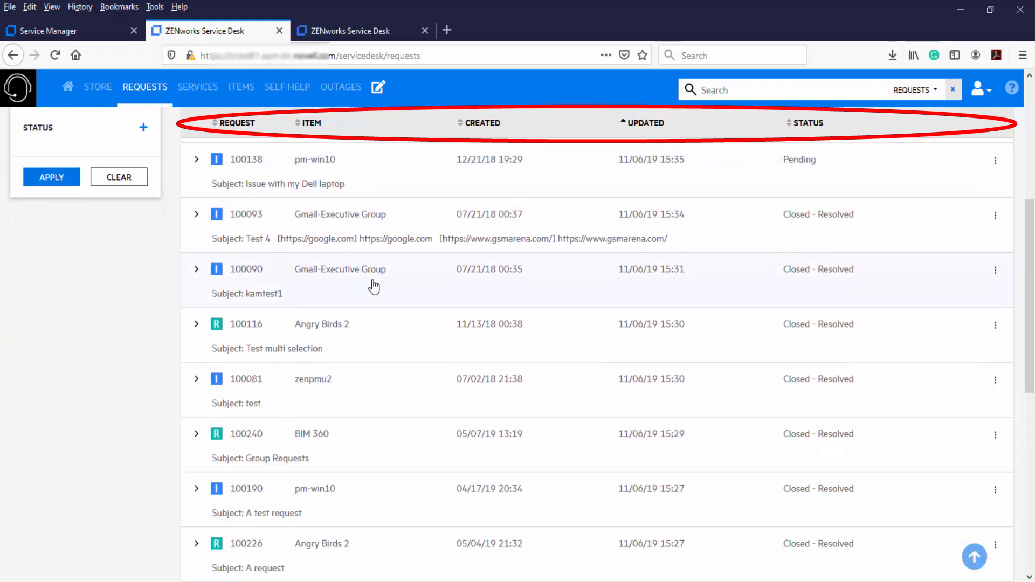
scroll(375, 286, "down", 1)
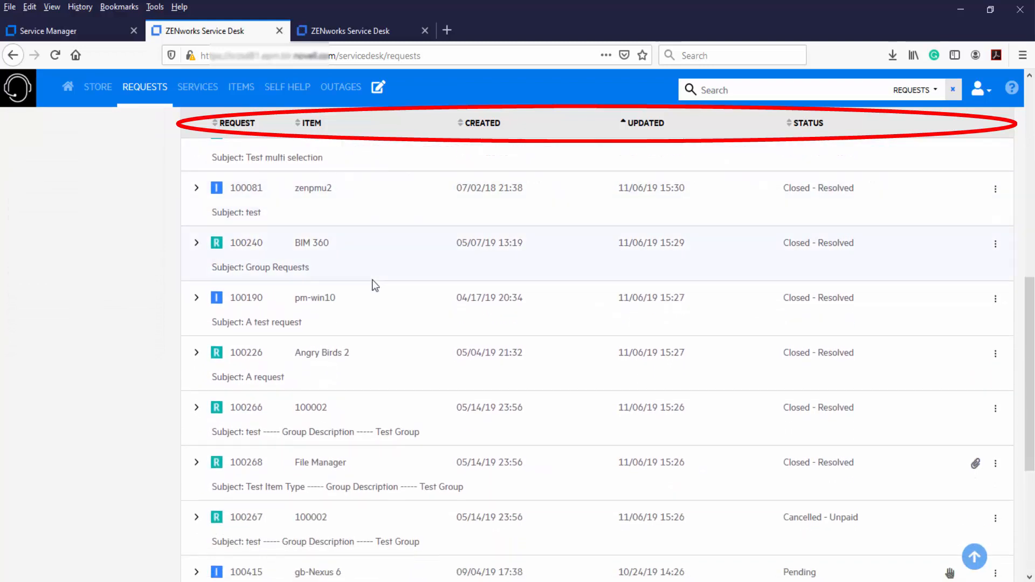
left_click(974, 559)
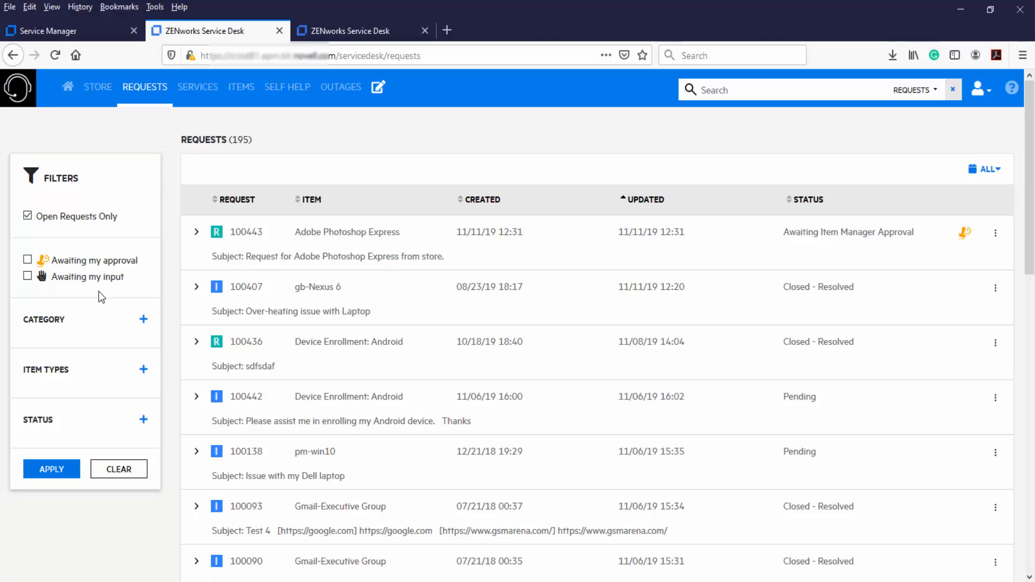
Turn off the Open Requests Only filter, select the Hardware category, and collapse the category list
left_click(27, 216)
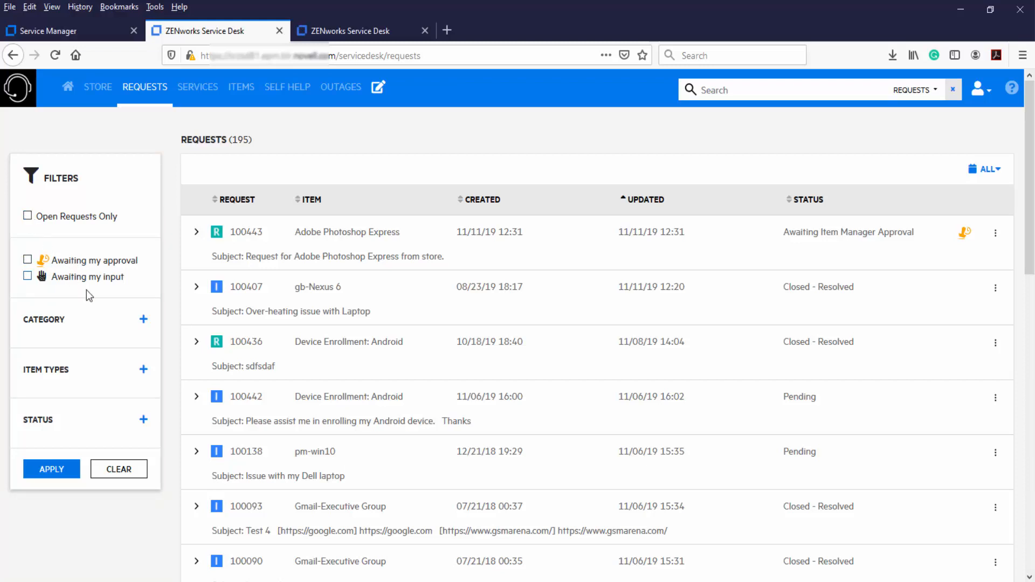
left_click(143, 319)
left_click(27, 404)
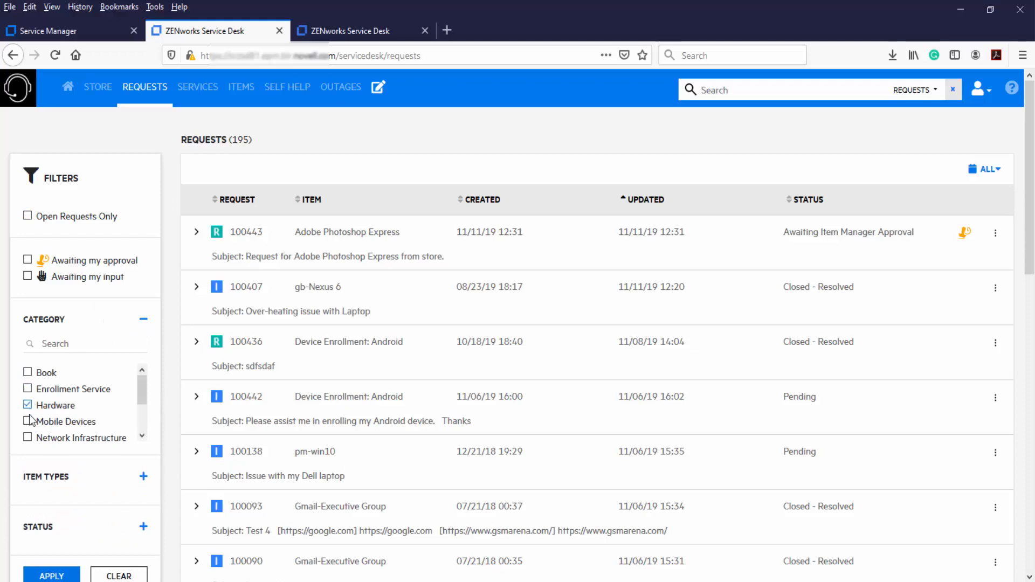
scroll(52, 456, "down", 1)
scroll(51, 456, "down", 2)
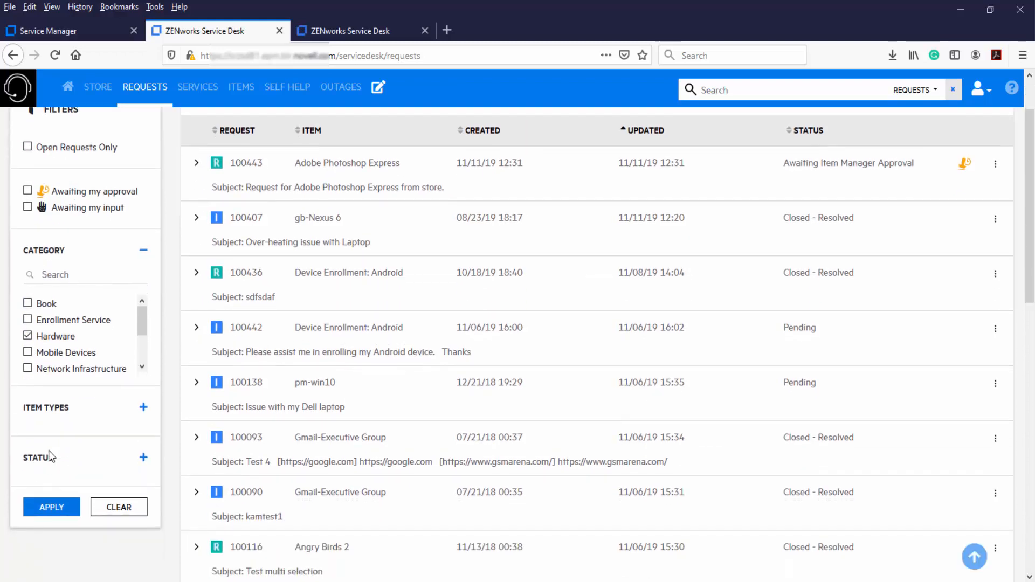
left_click(144, 251)
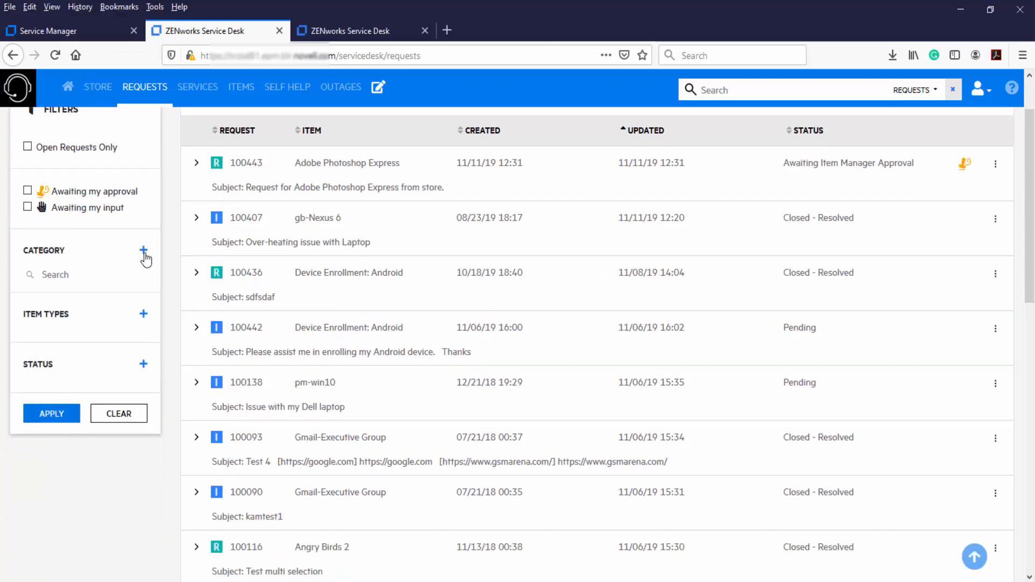
Select the Awaiting my approval and Awaiting my input filters for the request list
left_click(28, 191)
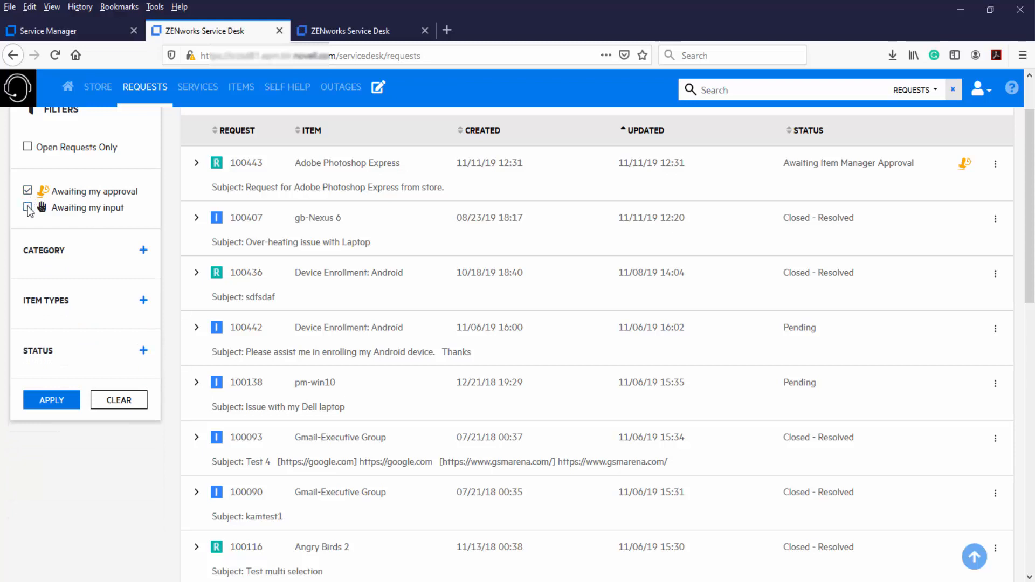
left_click(27, 207)
scroll(37, 279, "up", 2)
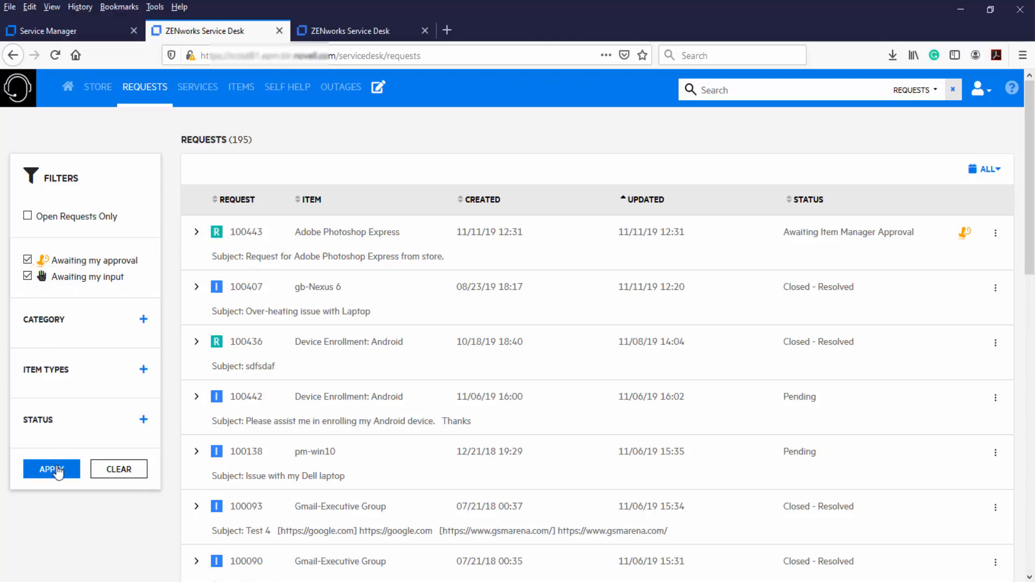
Restrict the request list to the last 7 days, and switch it to the last 30 days
left_click(987, 172)
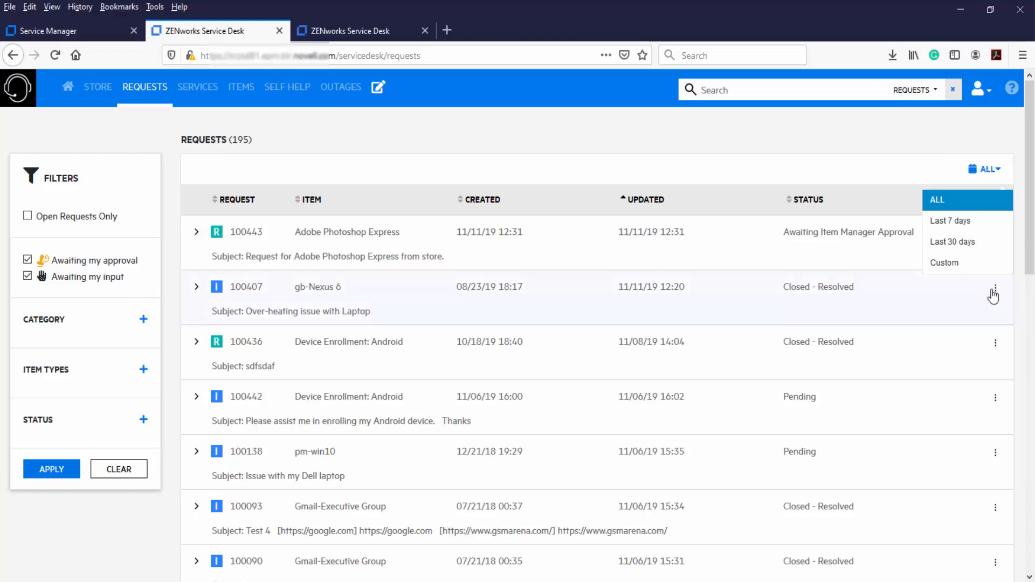
left_click(975, 231)
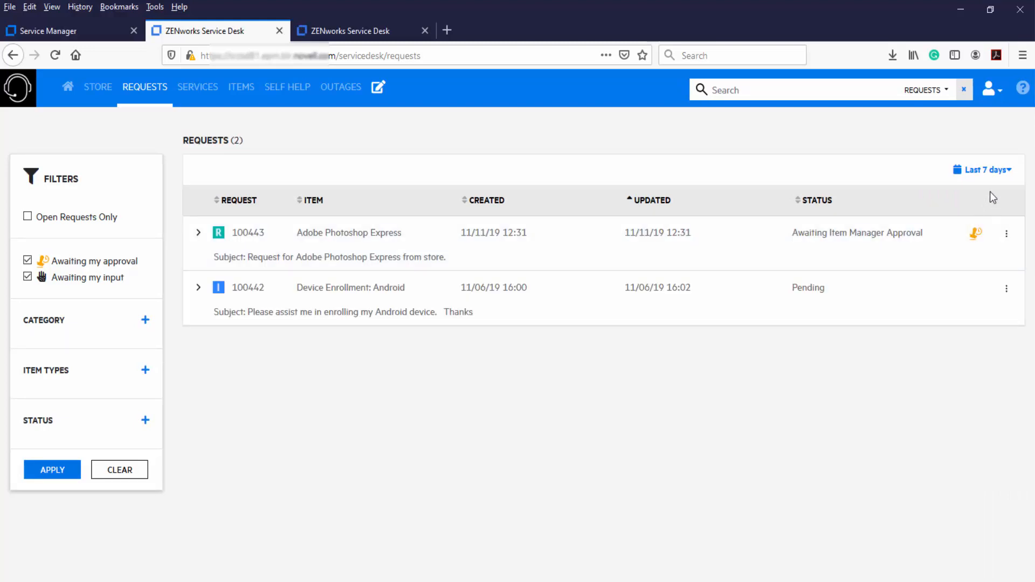
left_click(998, 176)
left_click(982, 243)
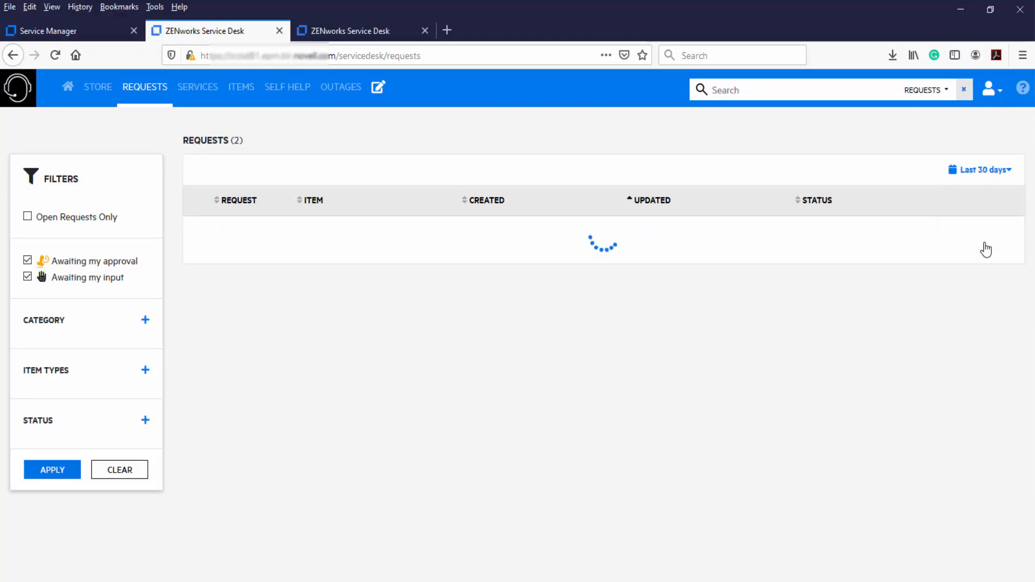
Apply a custom date range of 10/13/2019 to 10/31/2019 to the request list
left_click(997, 170)
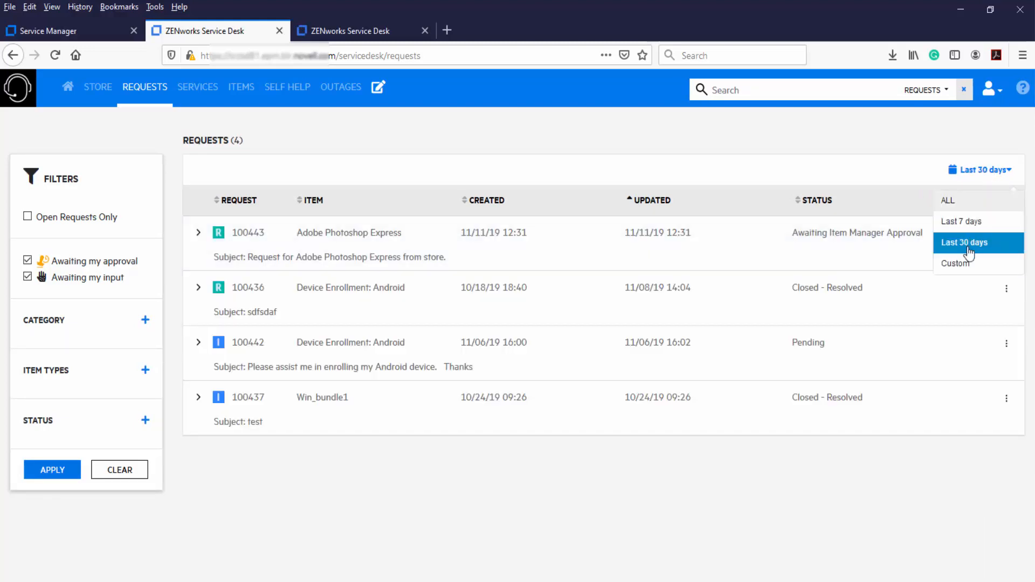
left_click(966, 263)
left_click(727, 278)
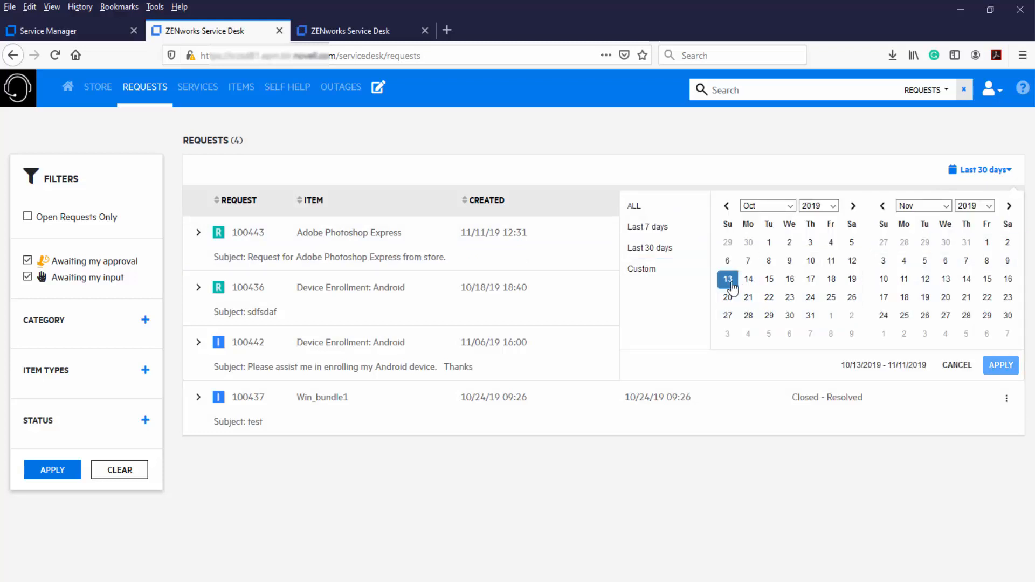
left_click(810, 315)
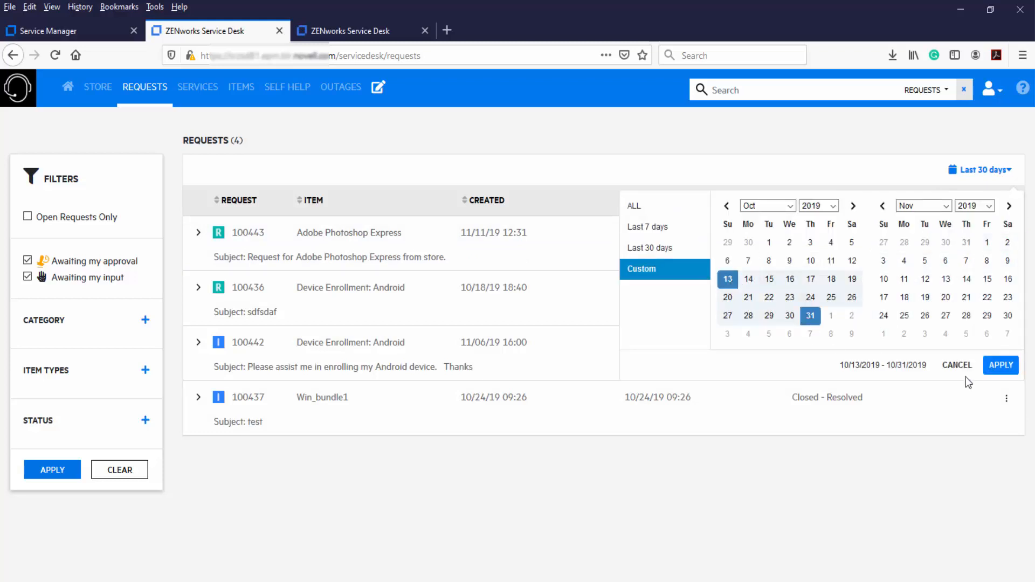
left_click(1000, 366)
Reset the request list's date filter to ALL
left_click(990, 170)
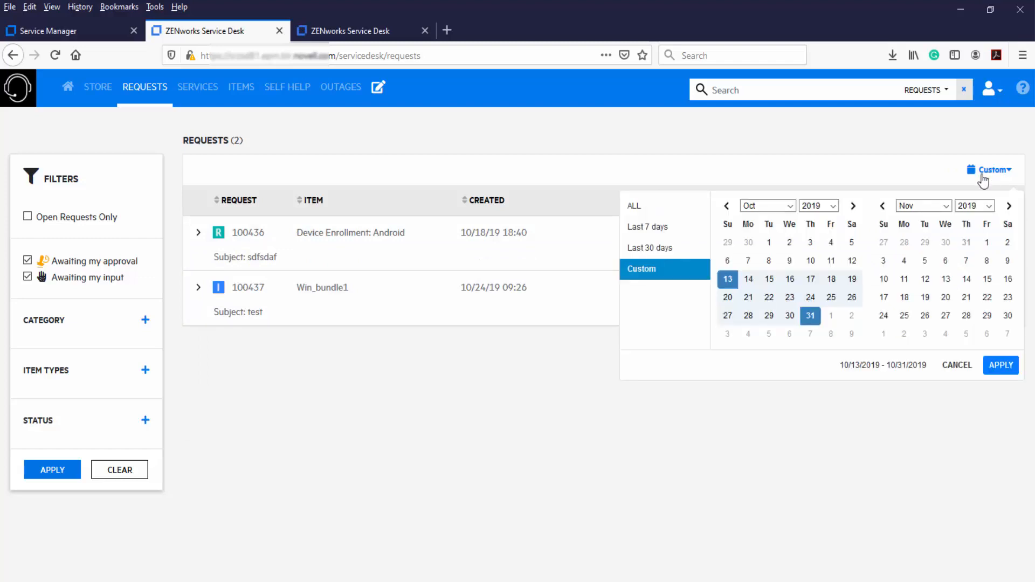
left_click(700, 207)
Open the add-note form for the Adobe Photoshop Express request and review its fields and the request details
left_click(994, 234)
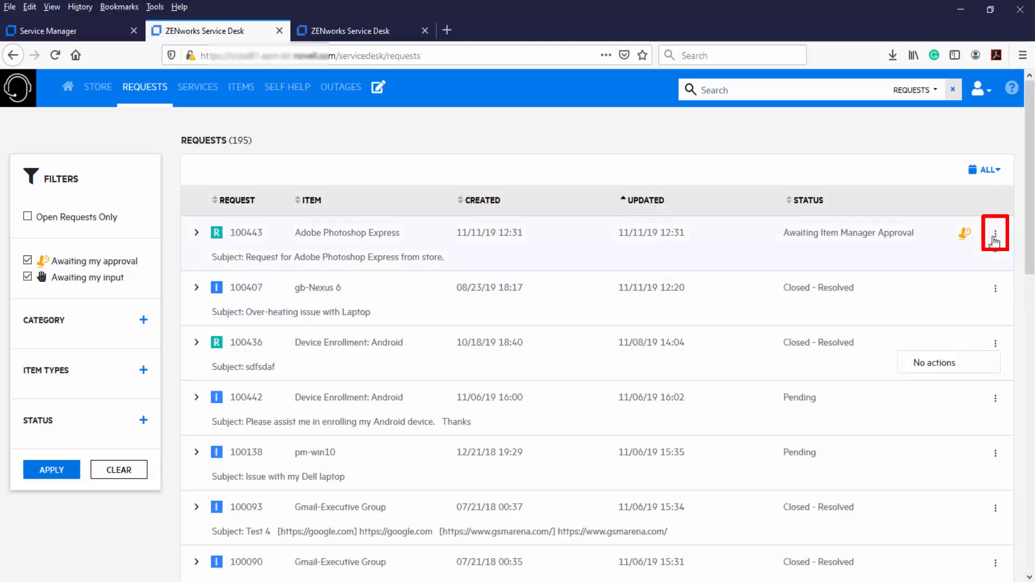
left_click(932, 253)
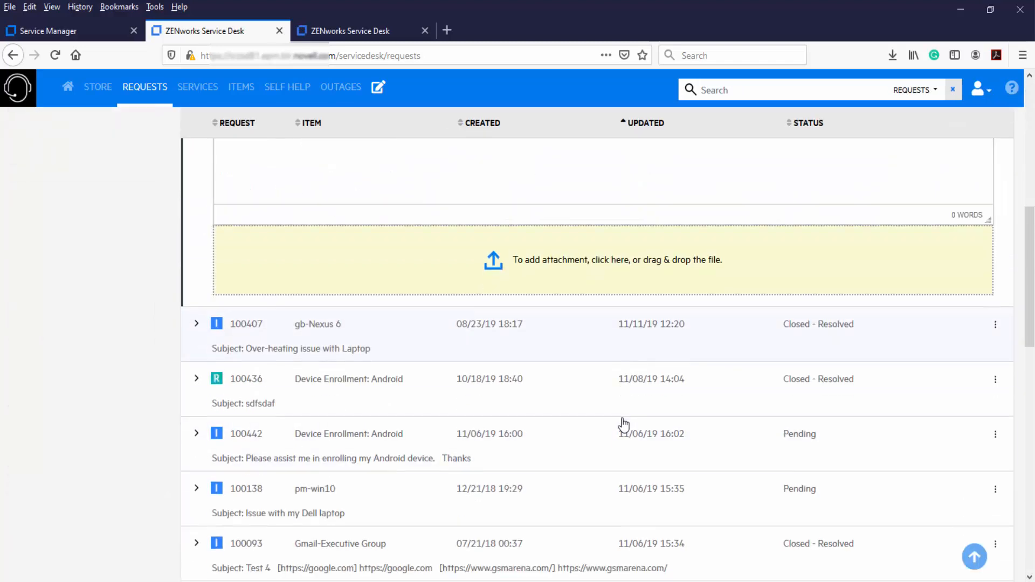
scroll(623, 425, "up", 4)
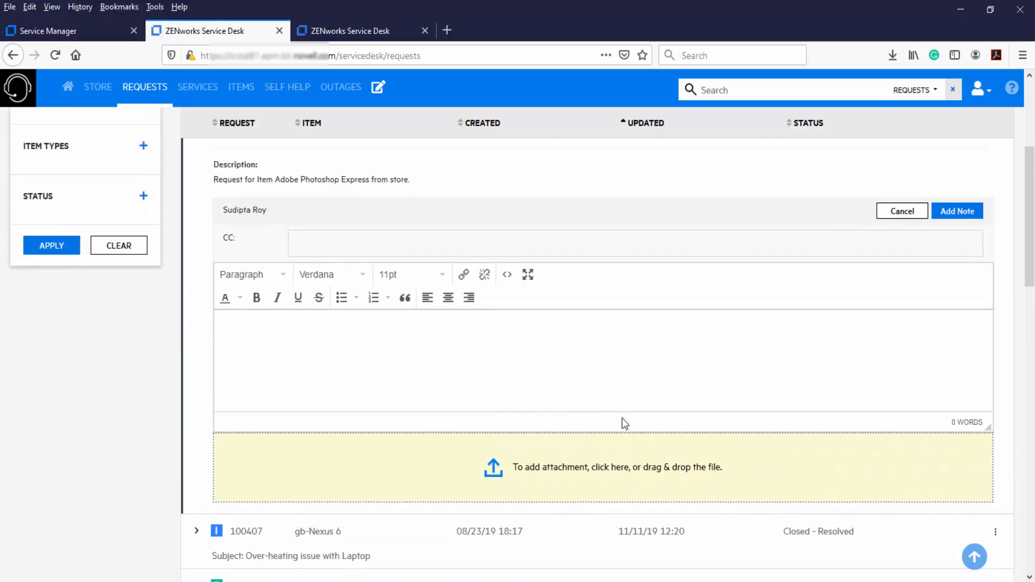
scroll(623, 424, "up", 1)
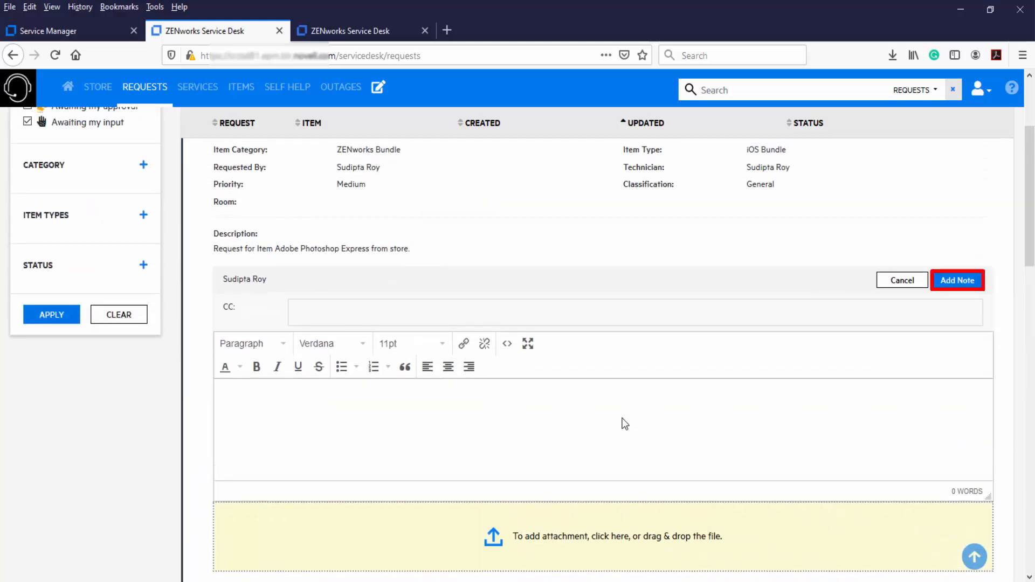
scroll(624, 424, "down", 1)
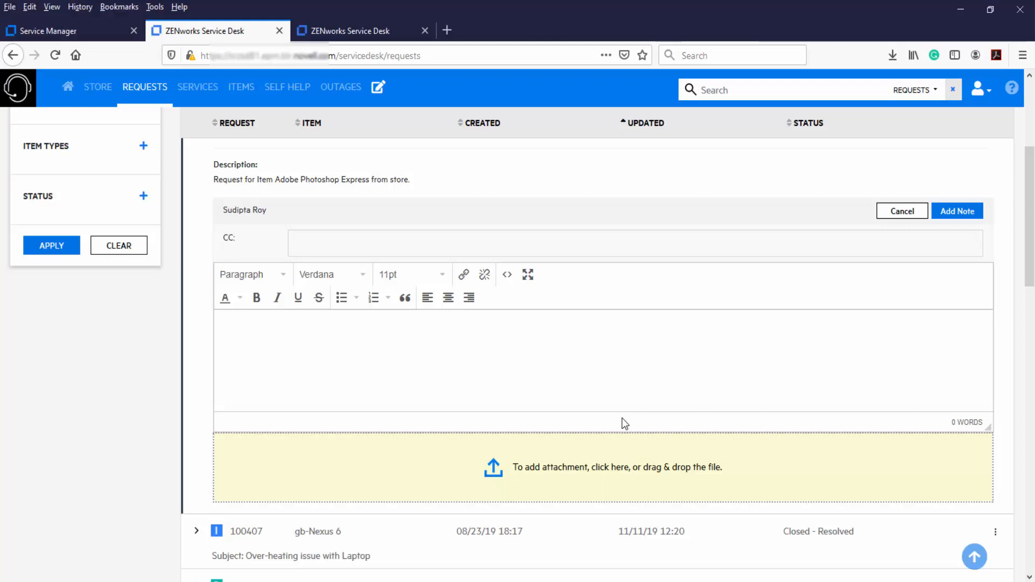
scroll(623, 424, "up", 3)
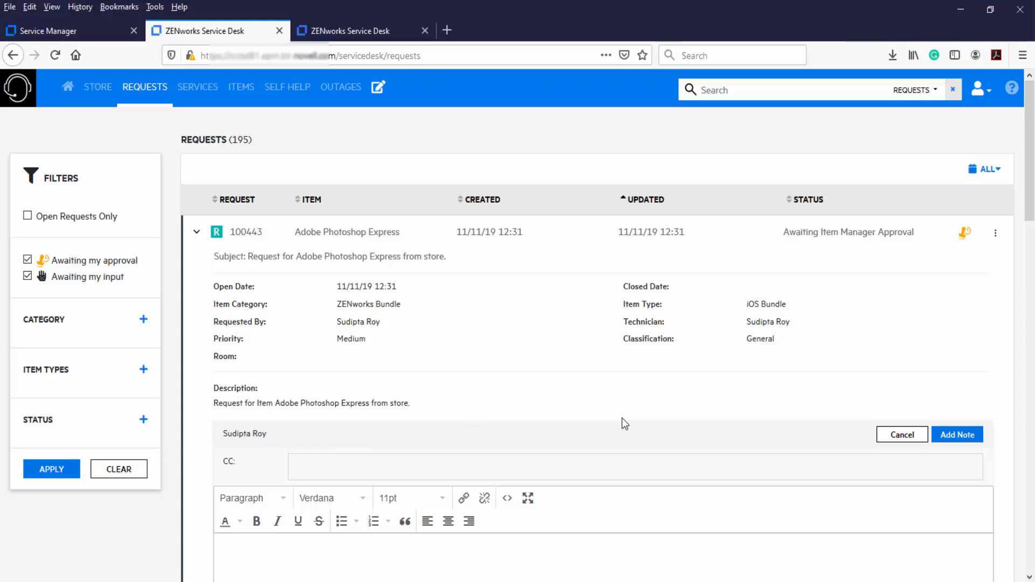
Open the details of service 100002 from My Services, and view its first related request
left_click(200, 90)
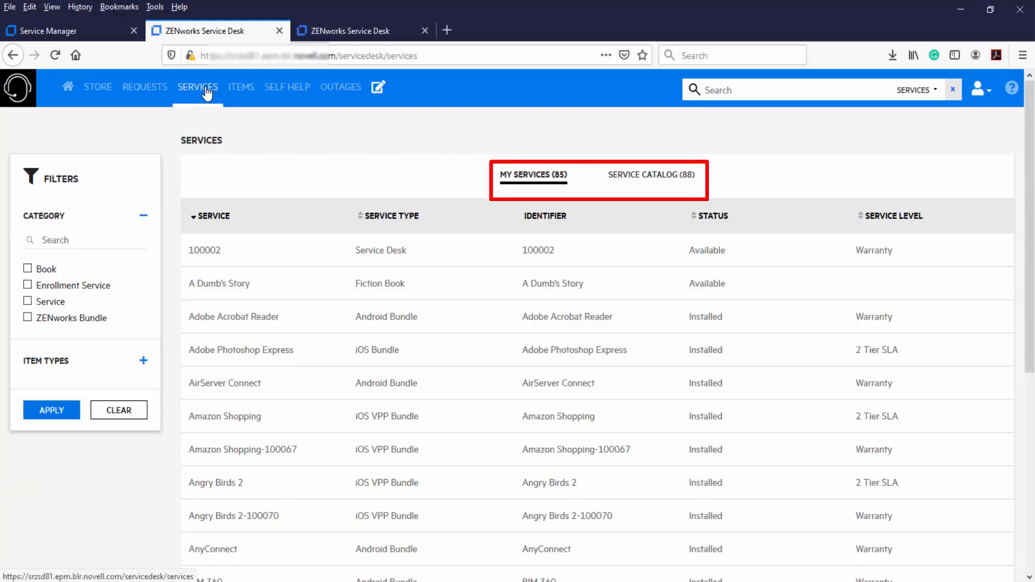
left_click(143, 216)
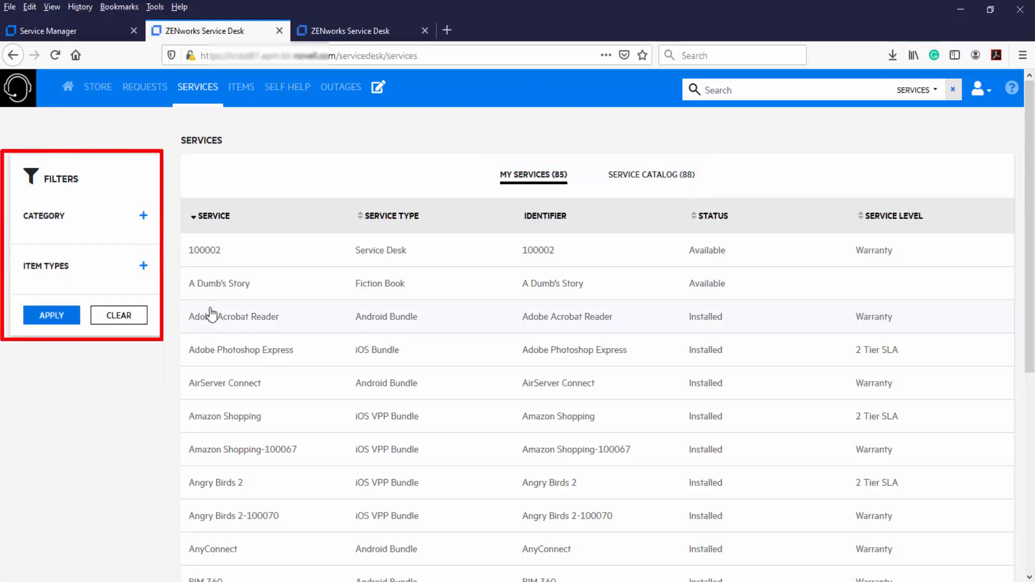
left_click(243, 264)
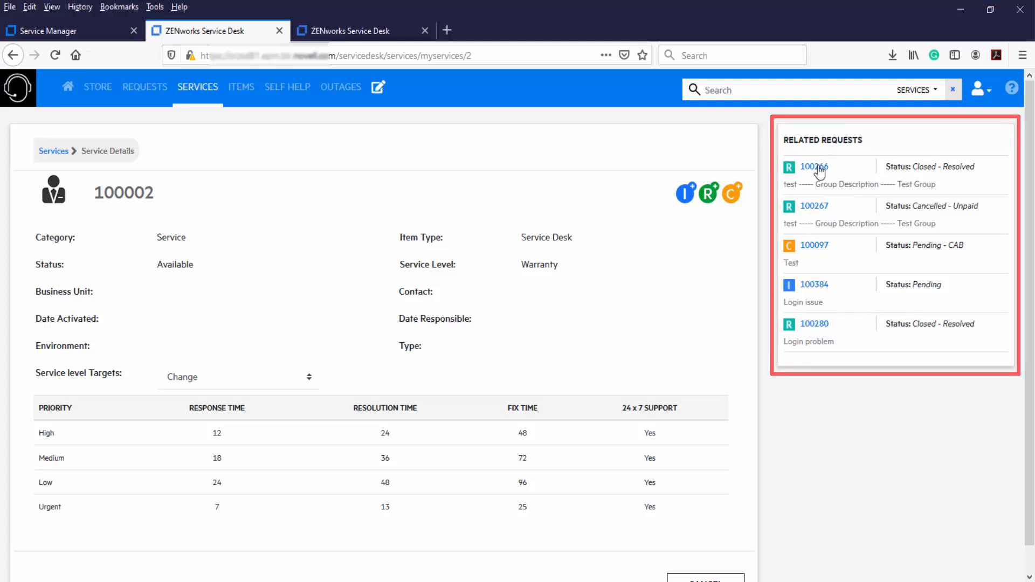
left_click(815, 166)
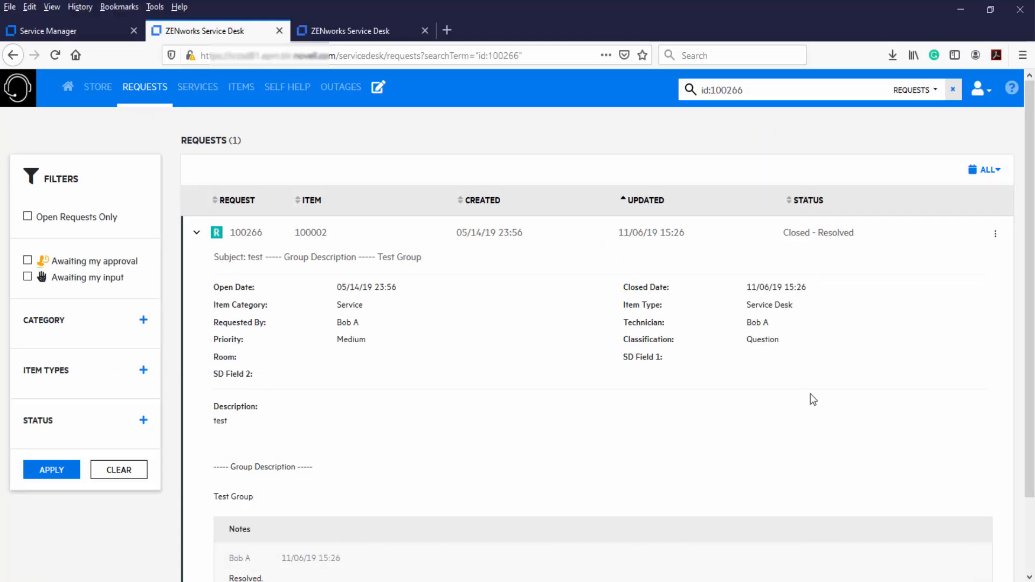
Open the details of the gb-Nexus 6 item and view its pending related request about the over-heating laptop
left_click(241, 87)
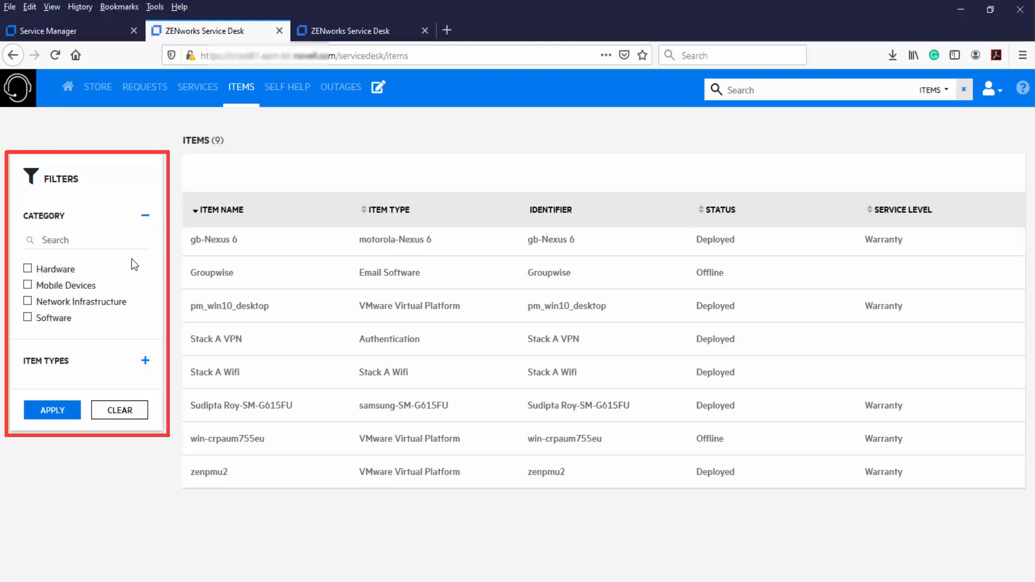
left_click(219, 247)
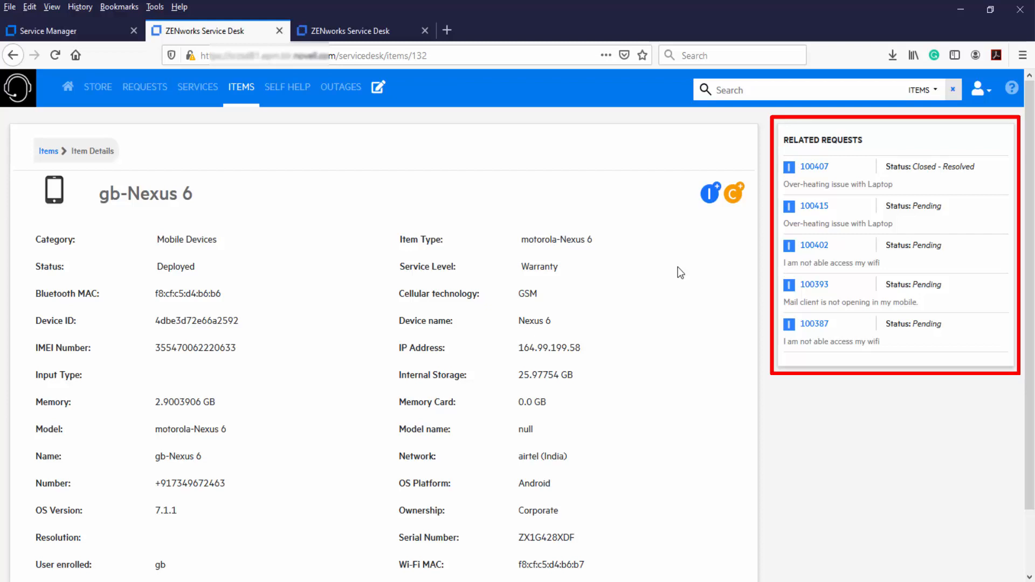
left_click(826, 207)
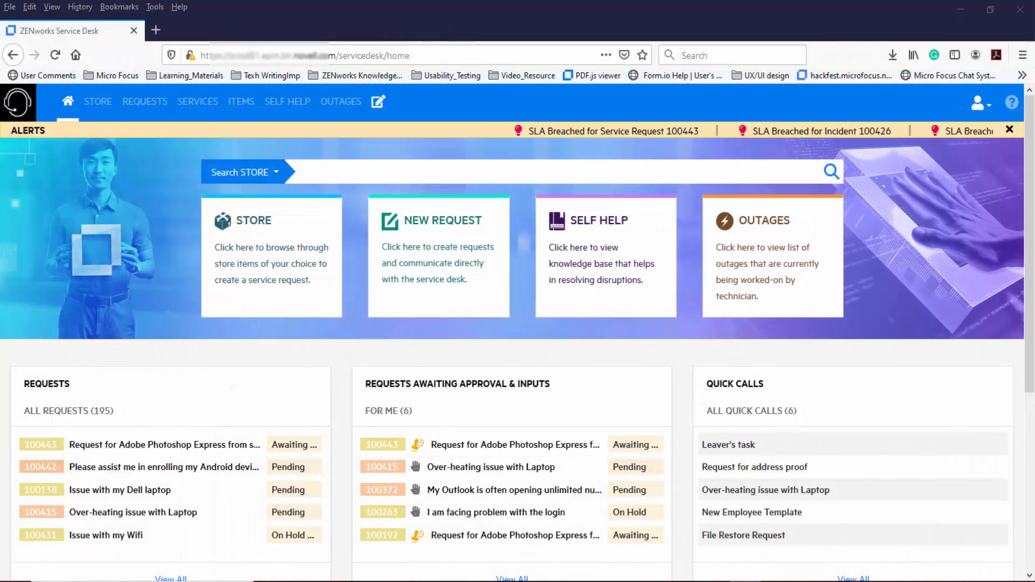
Open the knowledge base article "Why cannot I connect to the secured wireless network of the router?" and rate it five stars
left_click(292, 103)
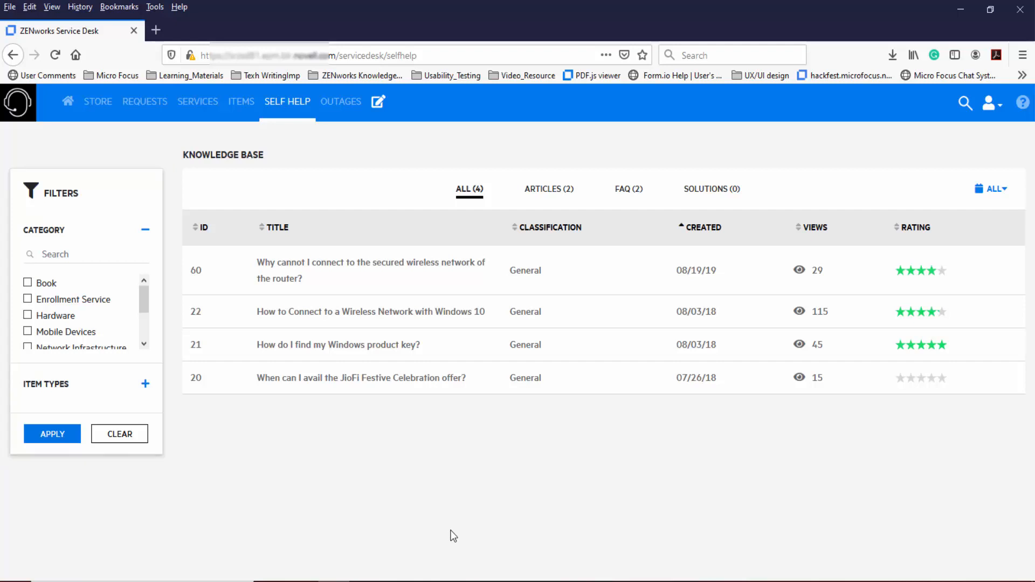
left_click(384, 289)
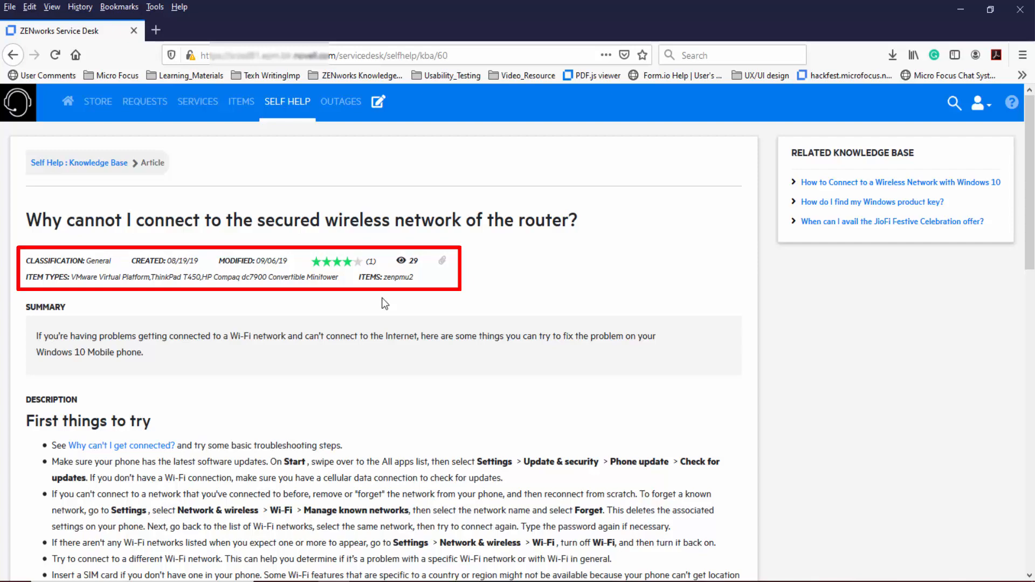
scroll(382, 298, "down", 15)
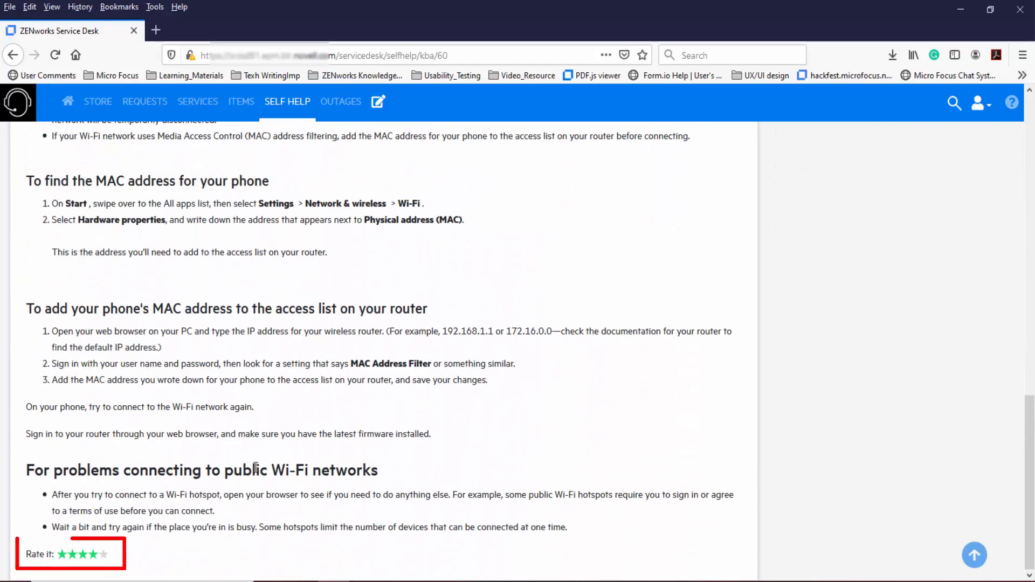
left_click(103, 555)
scroll(462, 410, "up", 15)
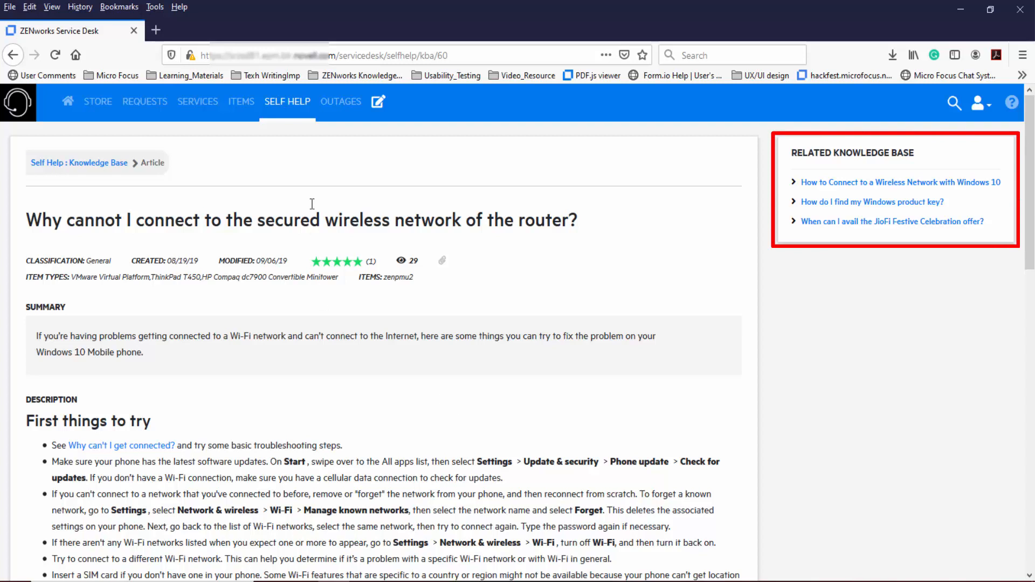
View the planned outages list and return to the current outages
left_click(343, 120)
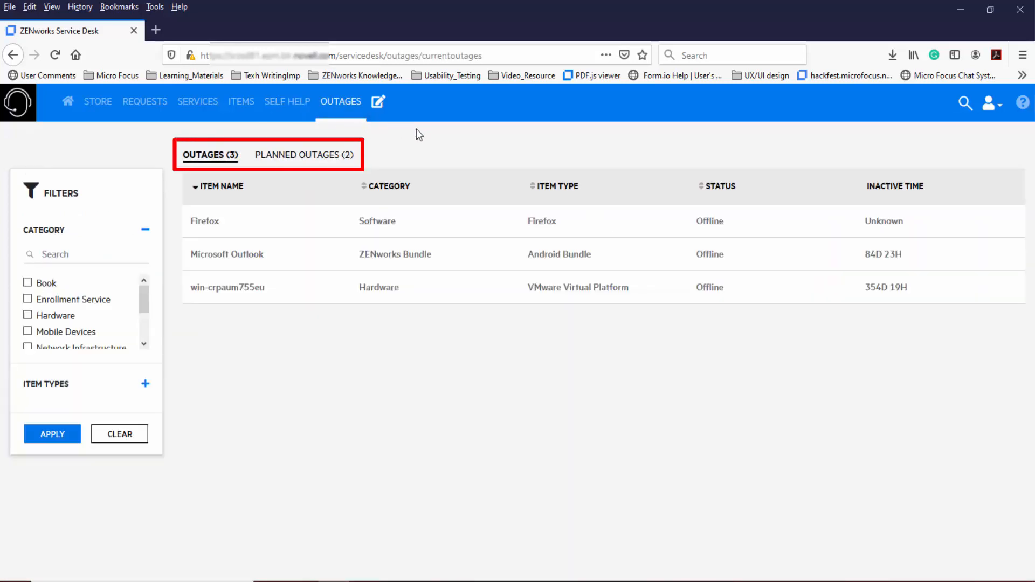
left_click(303, 161)
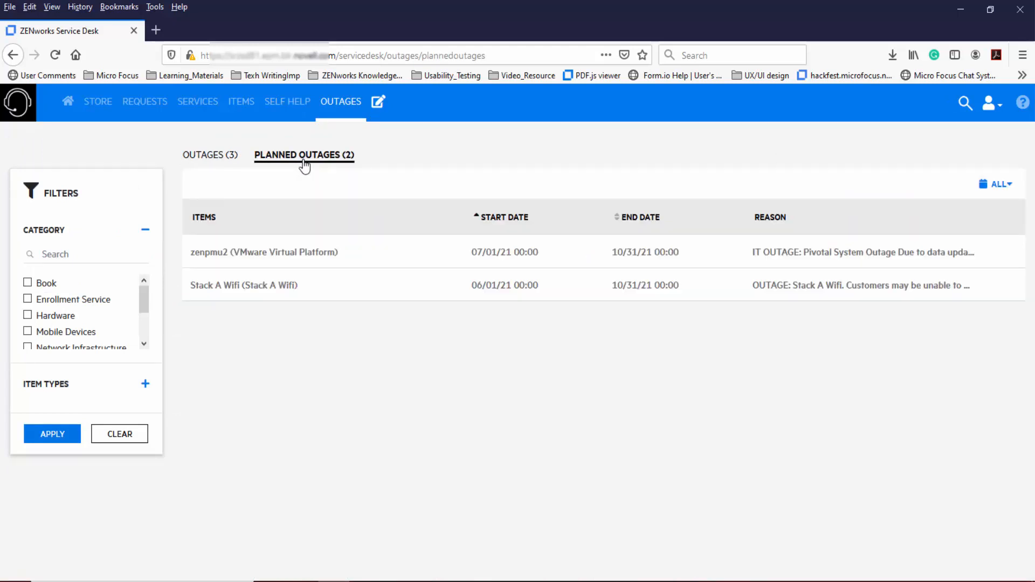
left_click(217, 162)
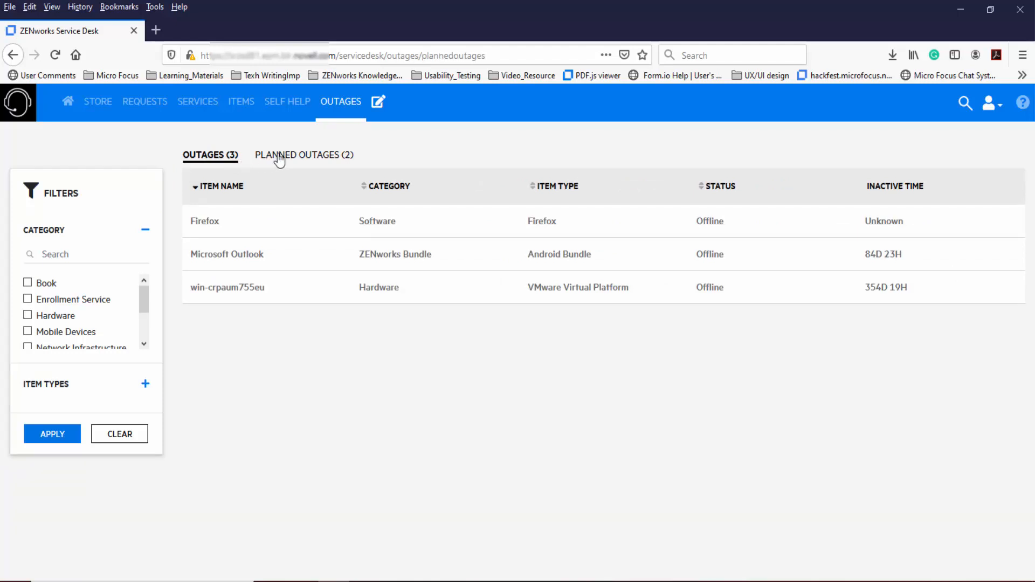
Open the Microsoft Outlook outage and review its service details and service level targets
left_click(358, 258)
scroll(357, 261, "down", 3)
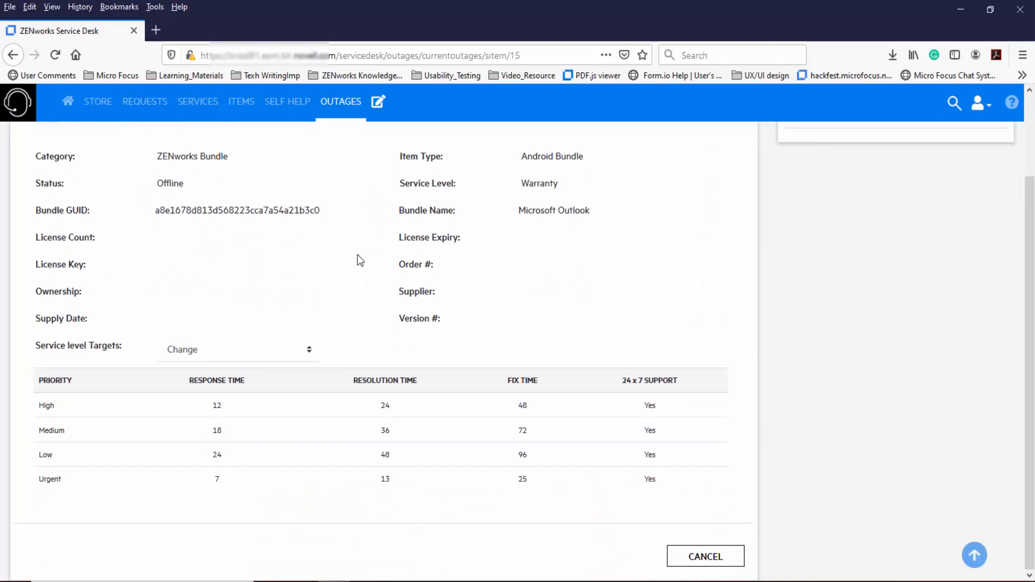
scroll(306, 212, "up", 3)
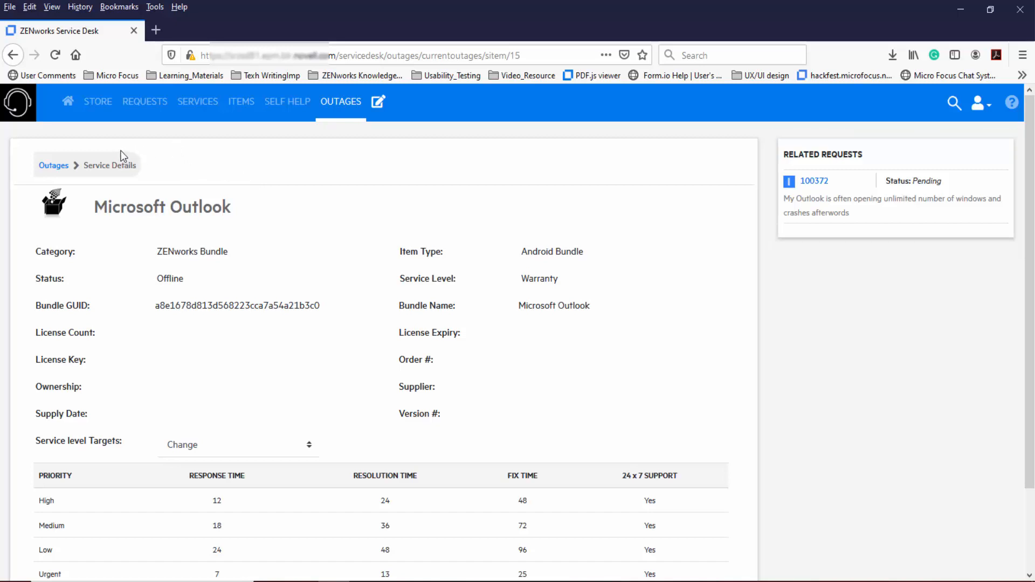
Filter the planned outages by a custom date range from 11/12/2019 to 12/31/2021
left_click(348, 102)
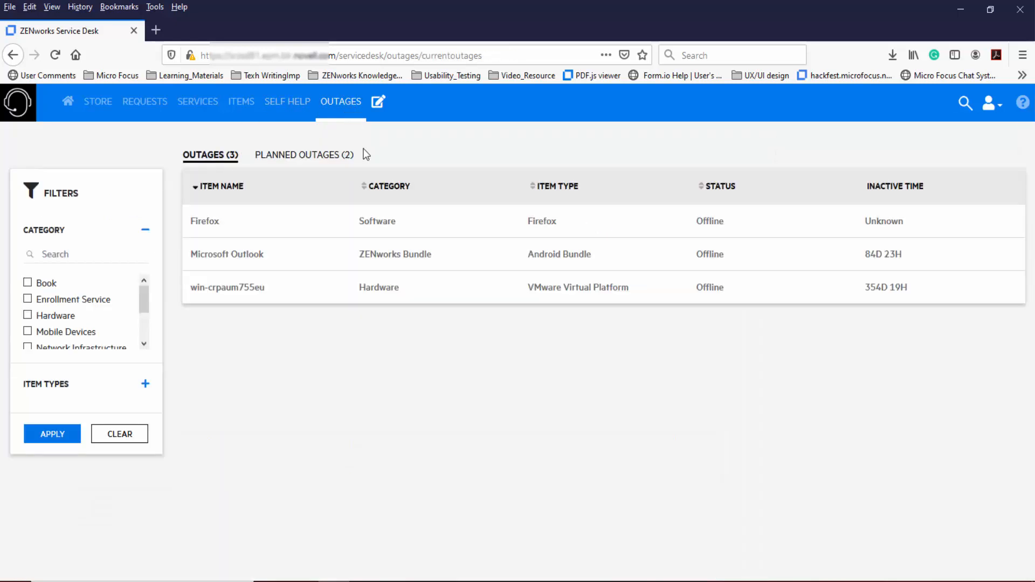
left_click(319, 156)
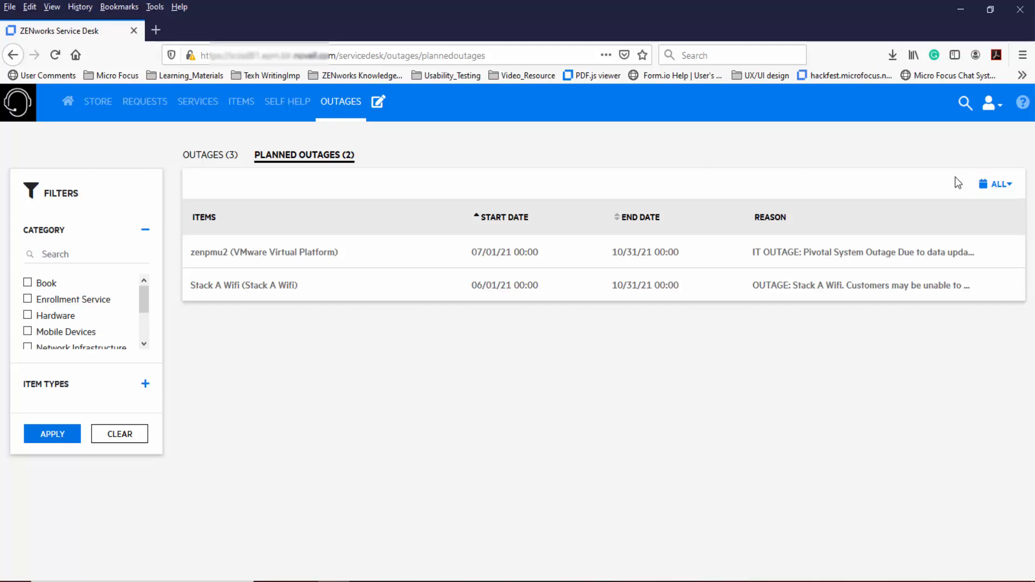
left_click(1003, 186)
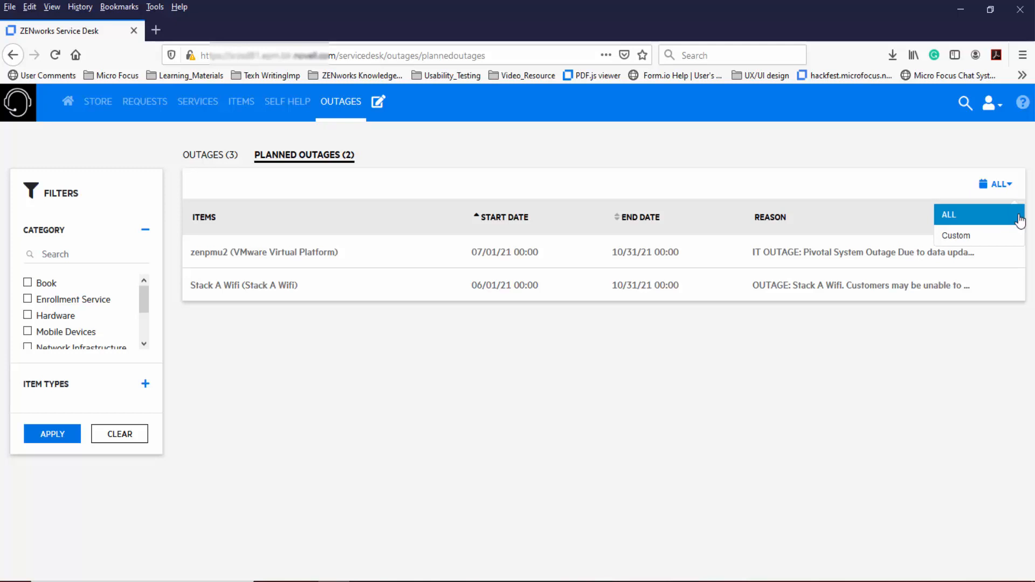
left_click(993, 235)
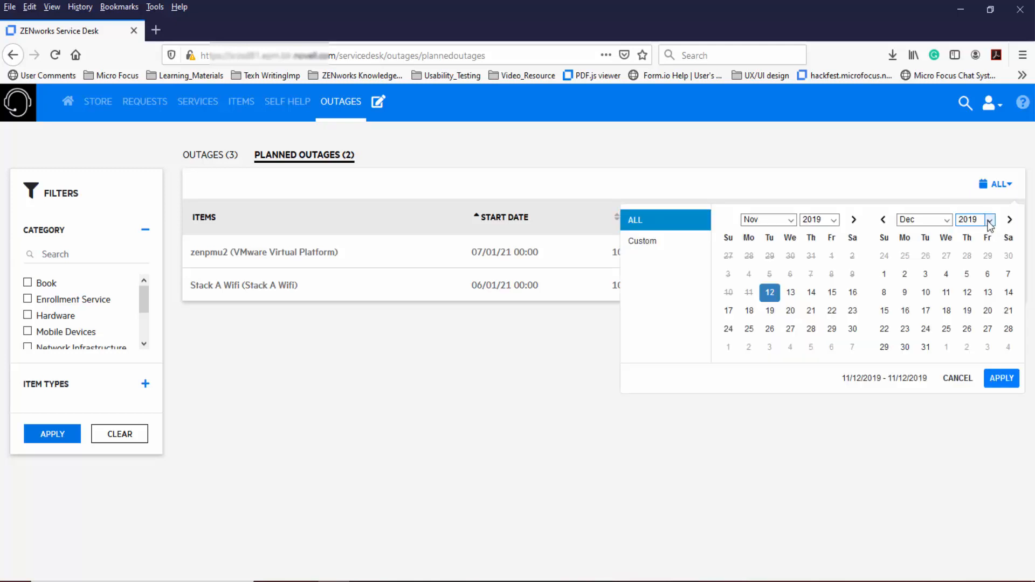
left_click(988, 220)
left_click(970, 263)
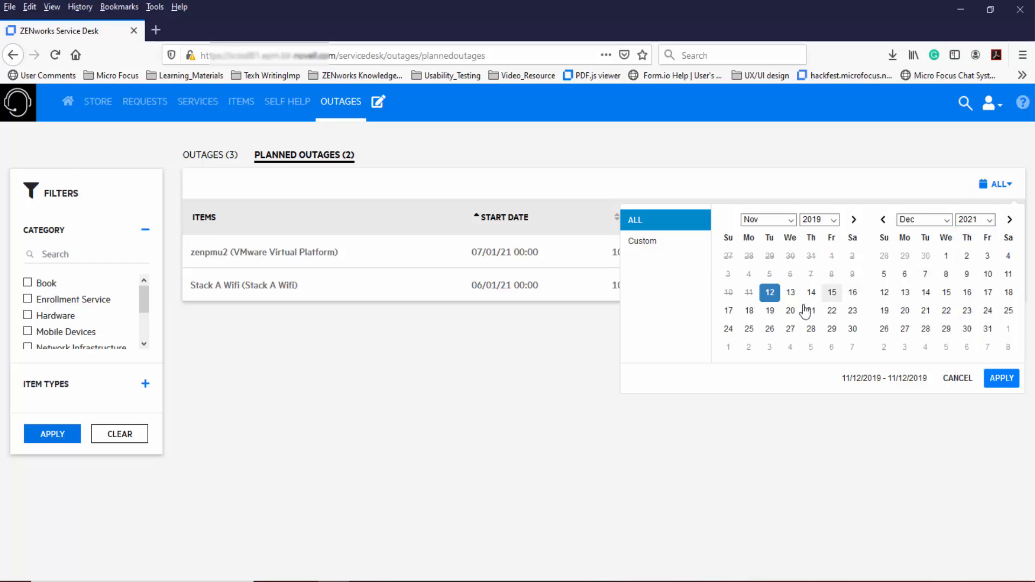
left_click(768, 294)
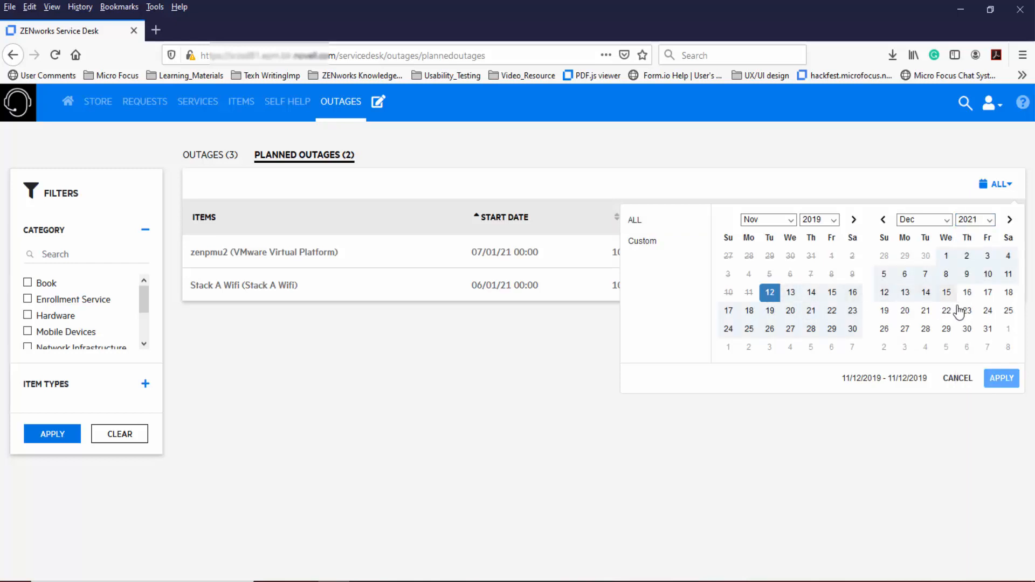
left_click(987, 330)
left_click(1000, 378)
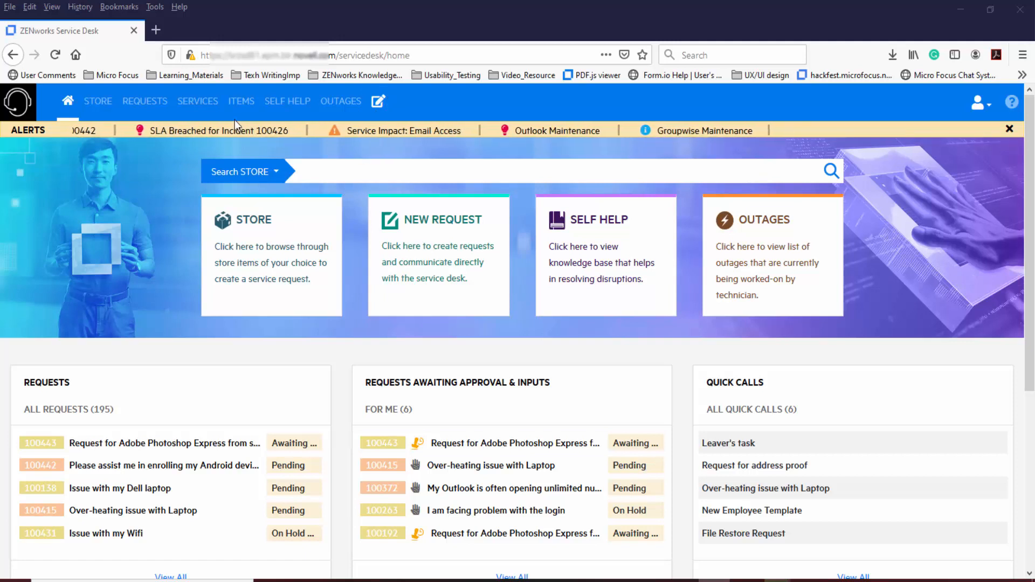
View the request creation options on the details pages of service 100002 and the Firefox item
left_click(186, 105)
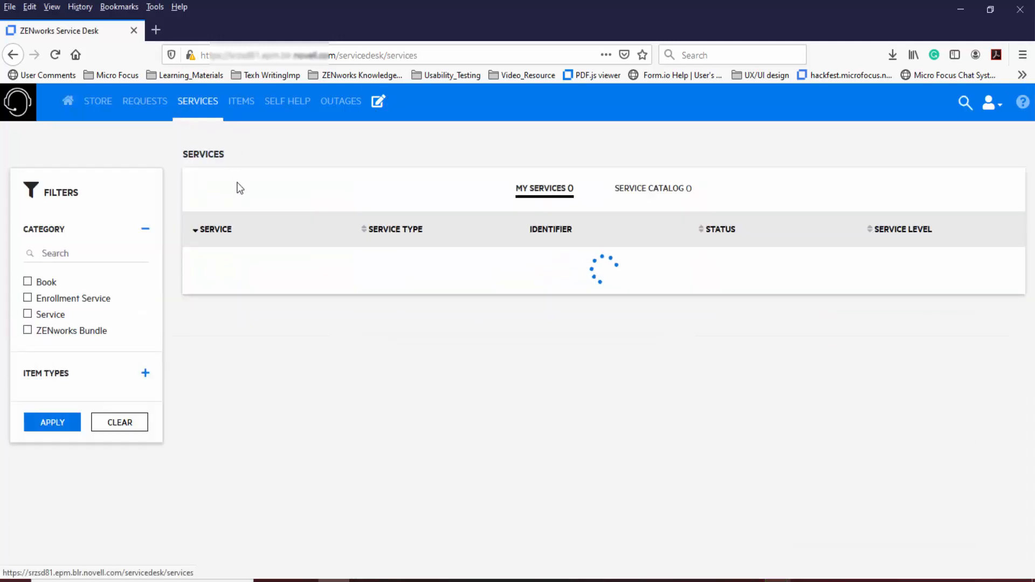
left_click(242, 274)
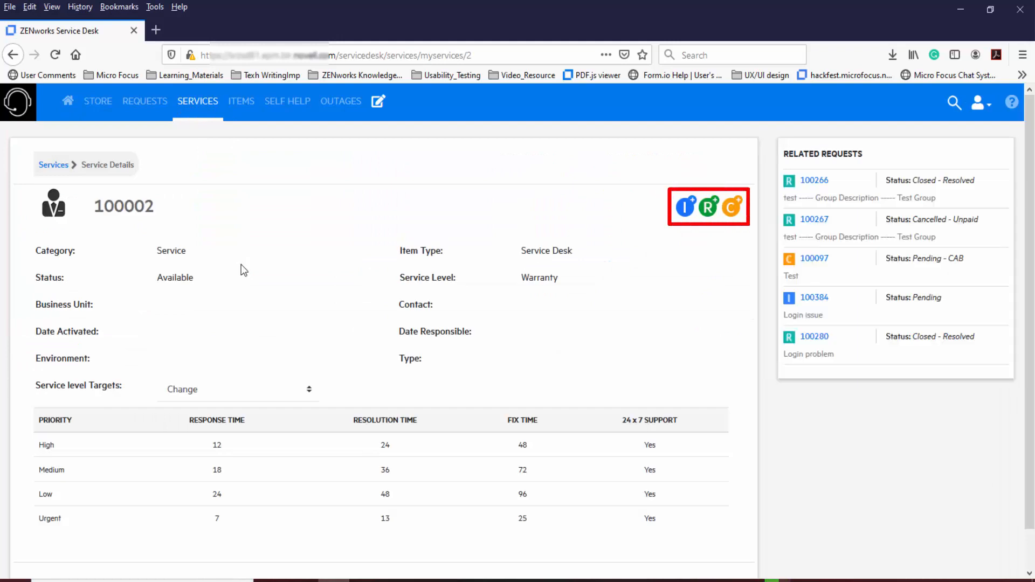
left_click(247, 106)
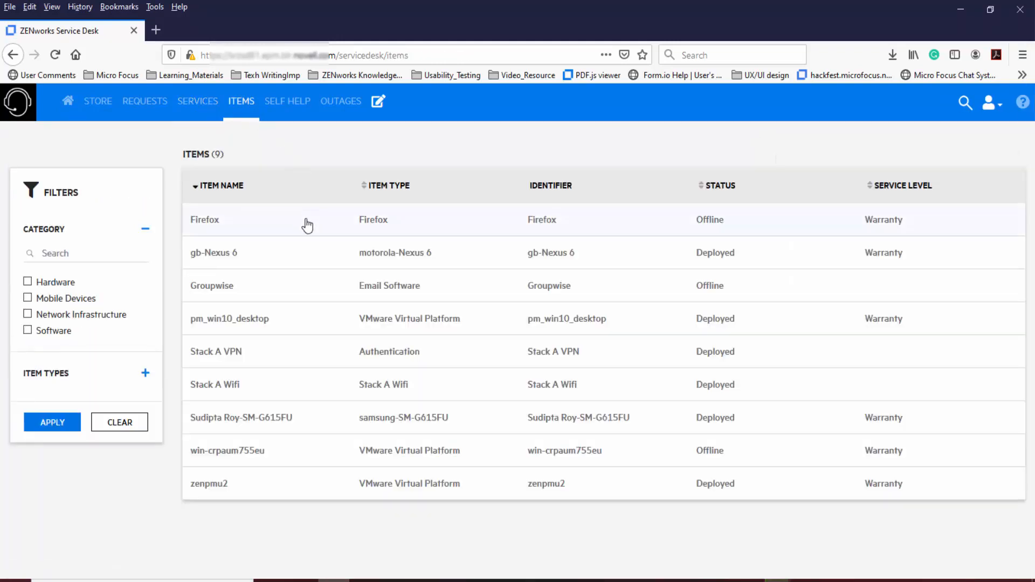
left_click(305, 219)
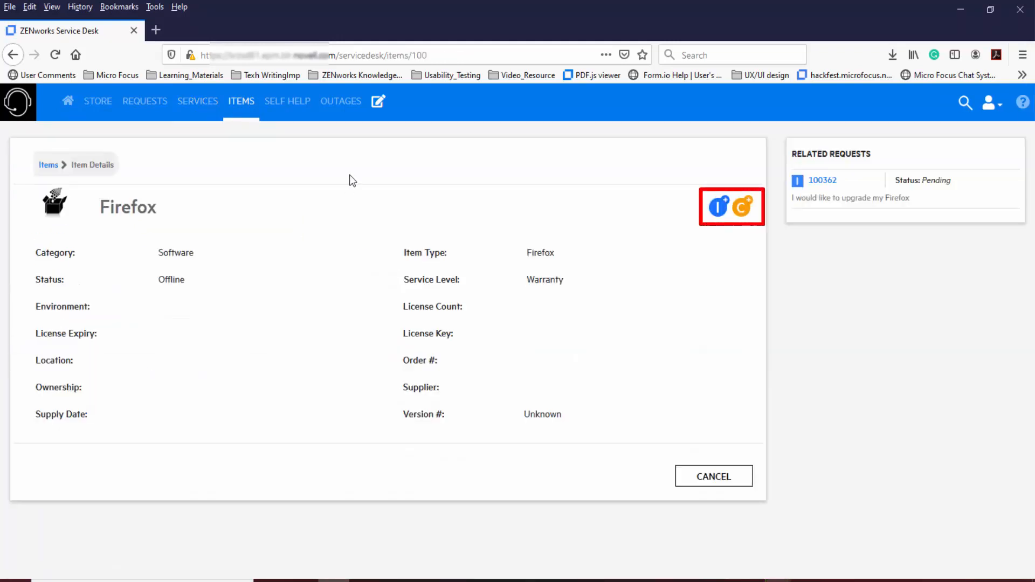
Open the page for creating a new request
left_click(378, 104)
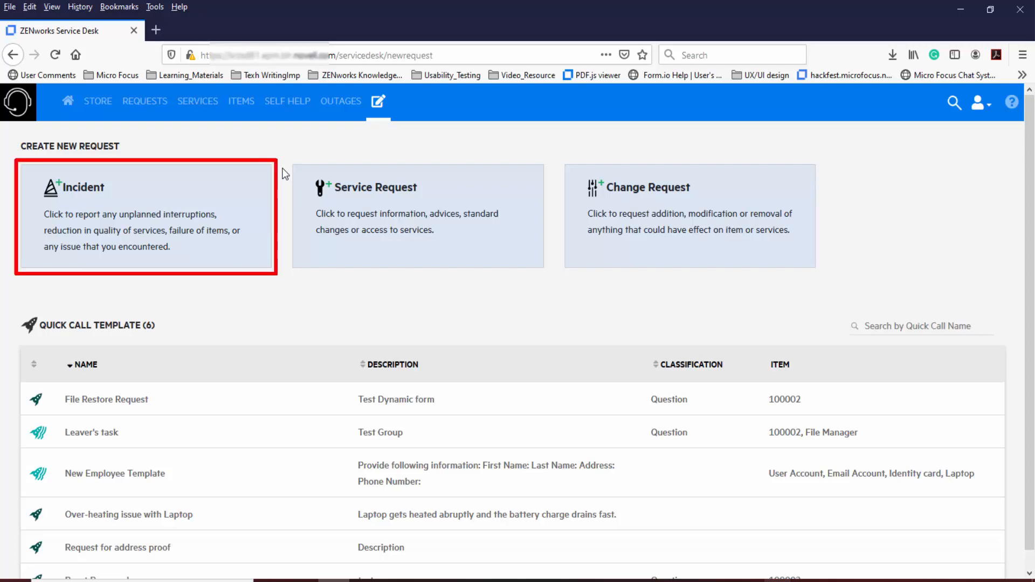
Start a new incident request in the Hardware category and assign the item pm-win10 found by searching for "pm-win"
left_click(208, 218)
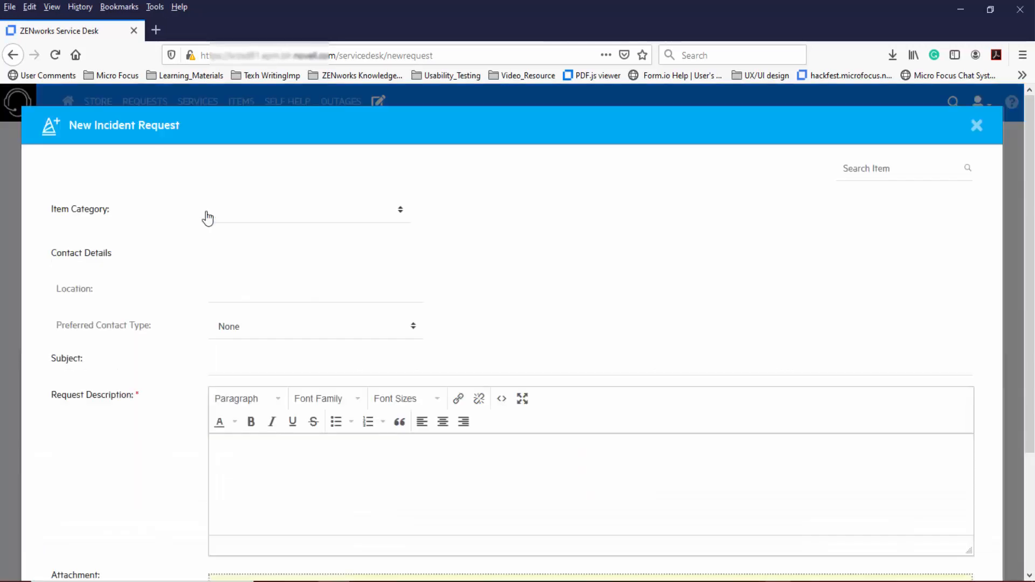
left_click(248, 212)
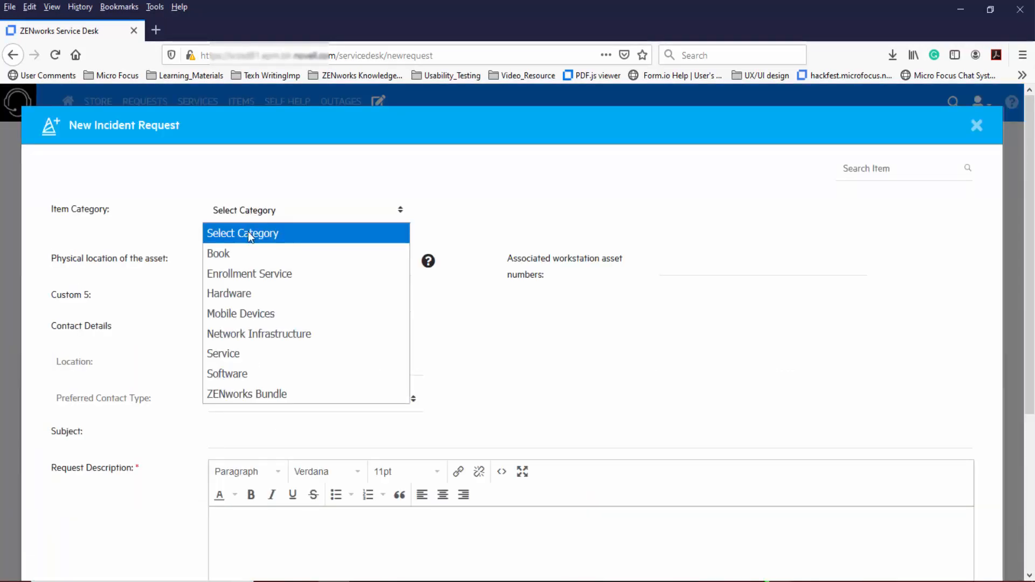
left_click(249, 292)
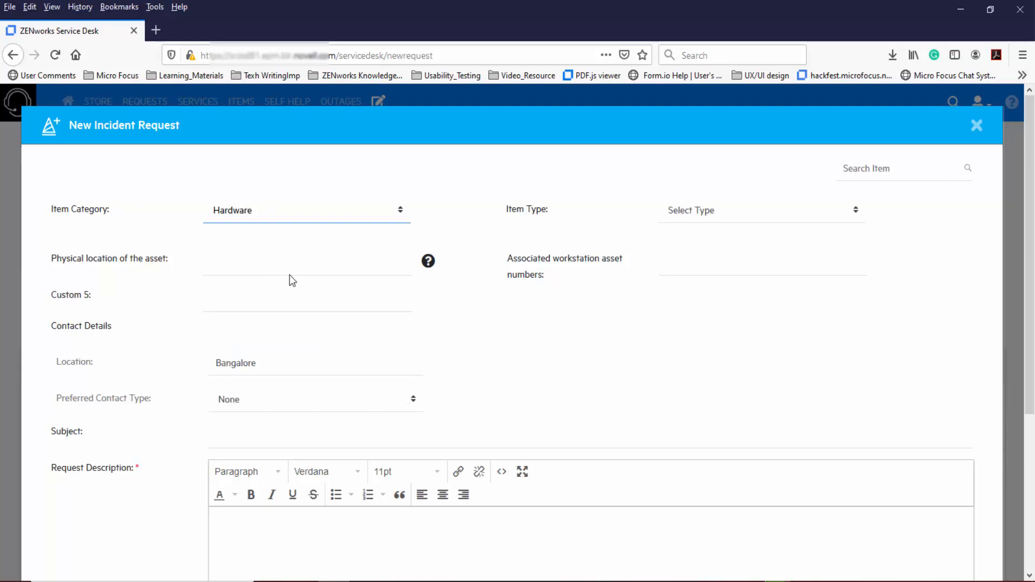
left_click(946, 173)
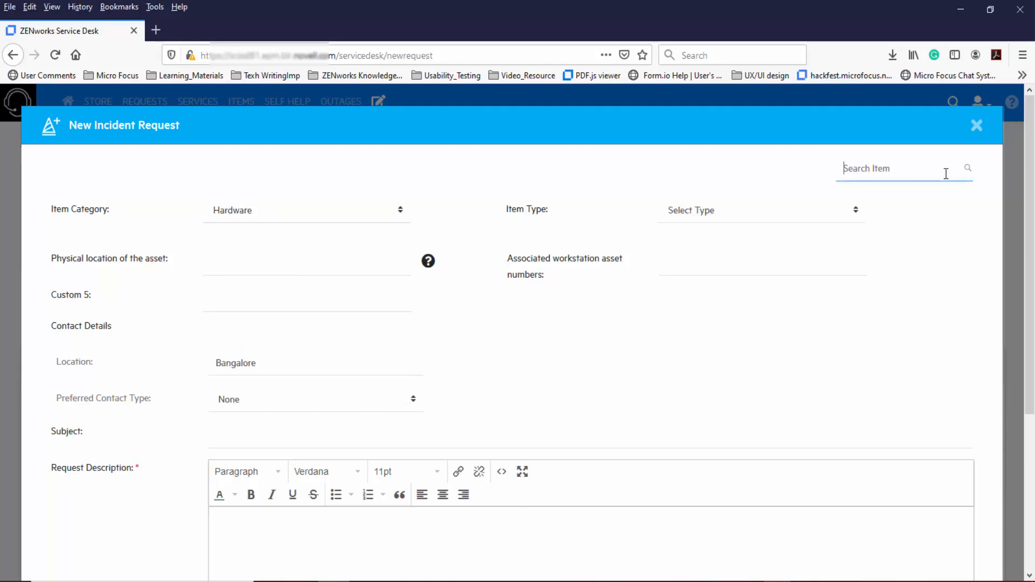
type("pm-win")
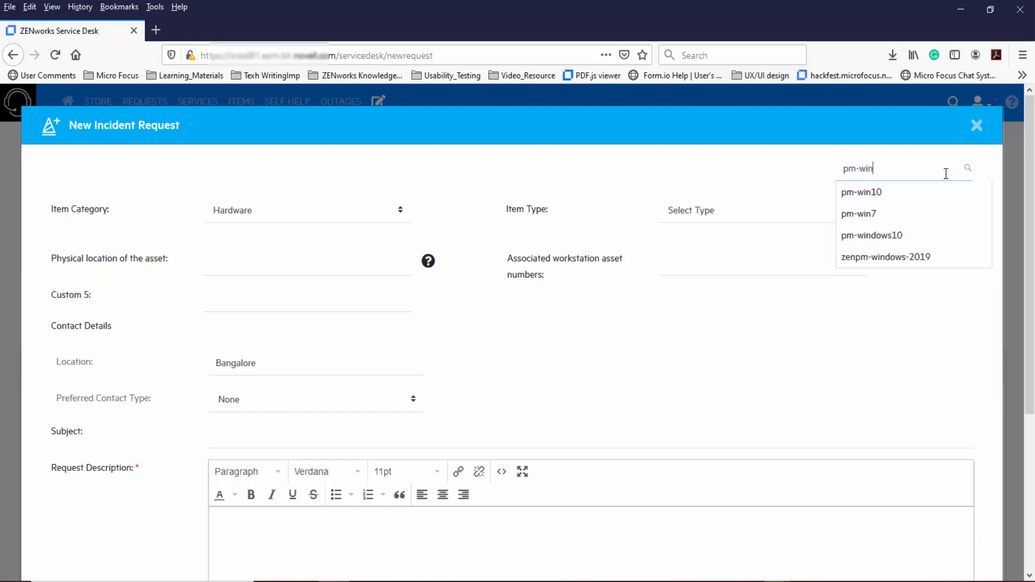
key("Down")
key("Return")
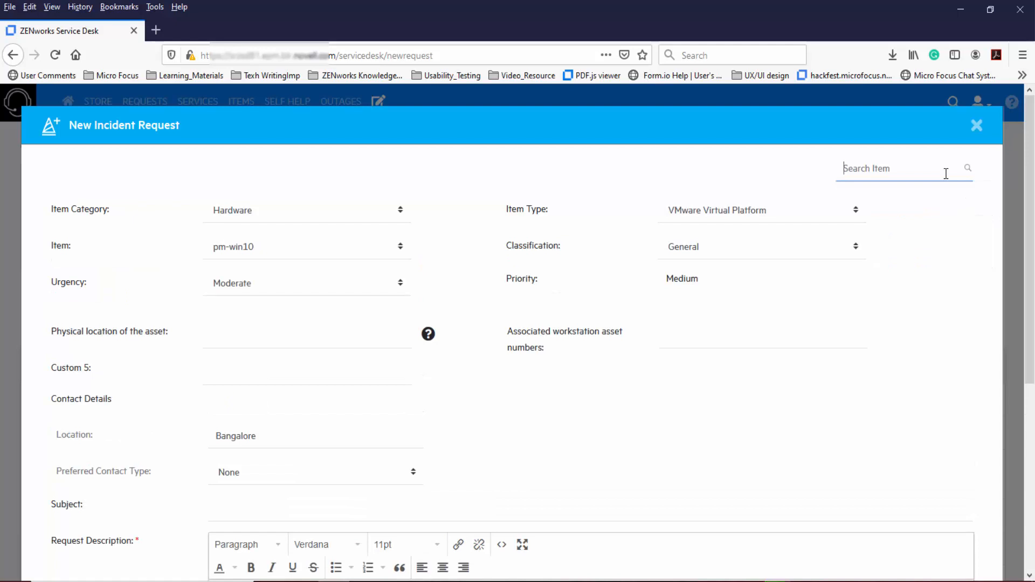
Enter the request description "Please provide the product key." and create the incident
scroll(818, 363, "down", 3)
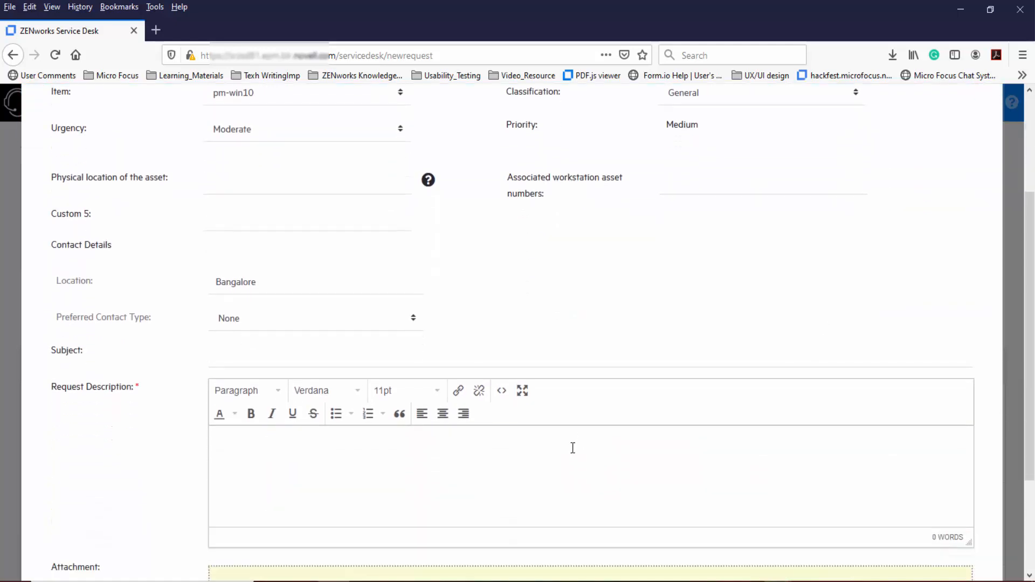
left_click(573, 448)
type("Please provide the product ")
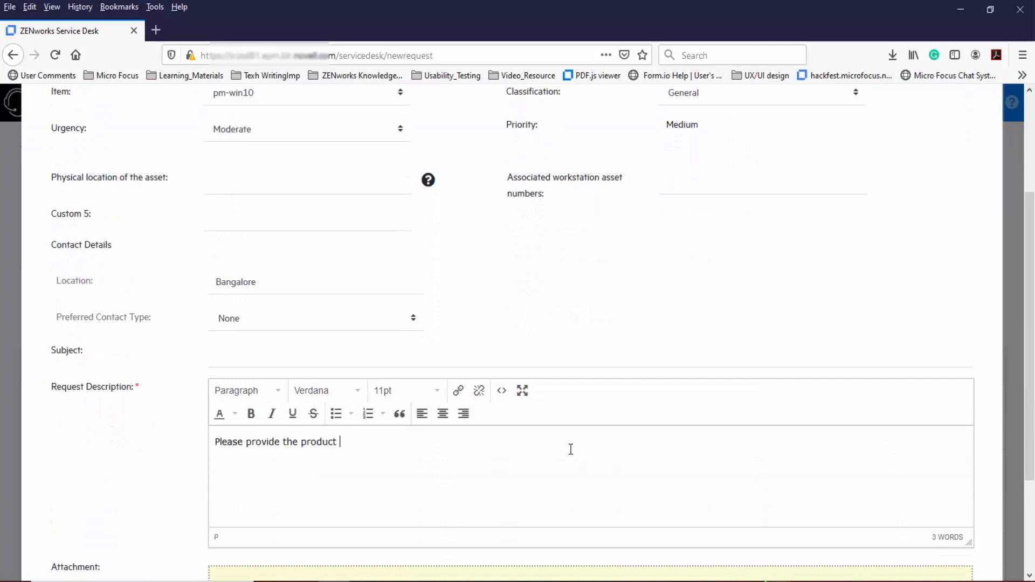
type("key.")
scroll(571, 448, "down", 3)
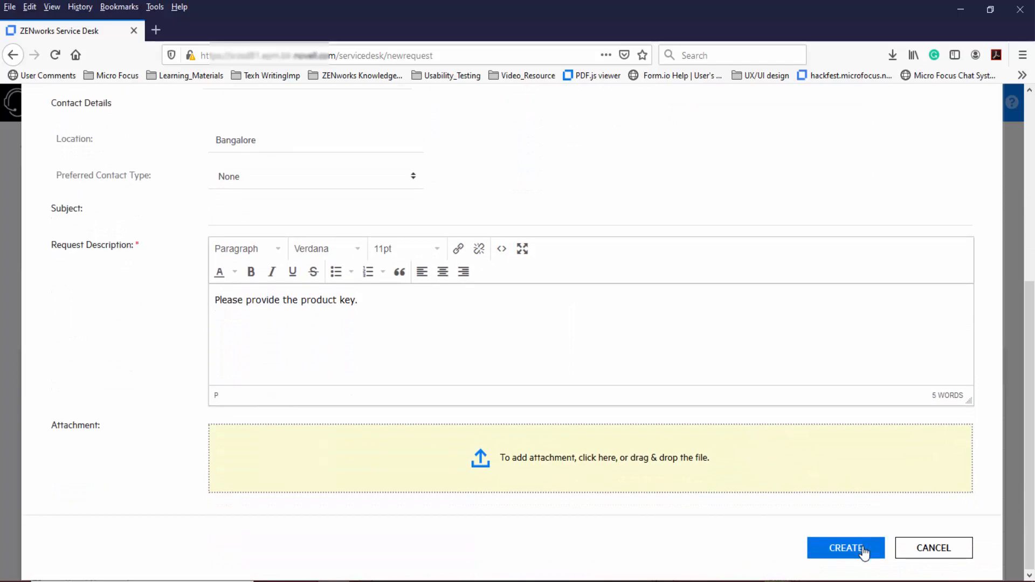
left_click(845, 547)
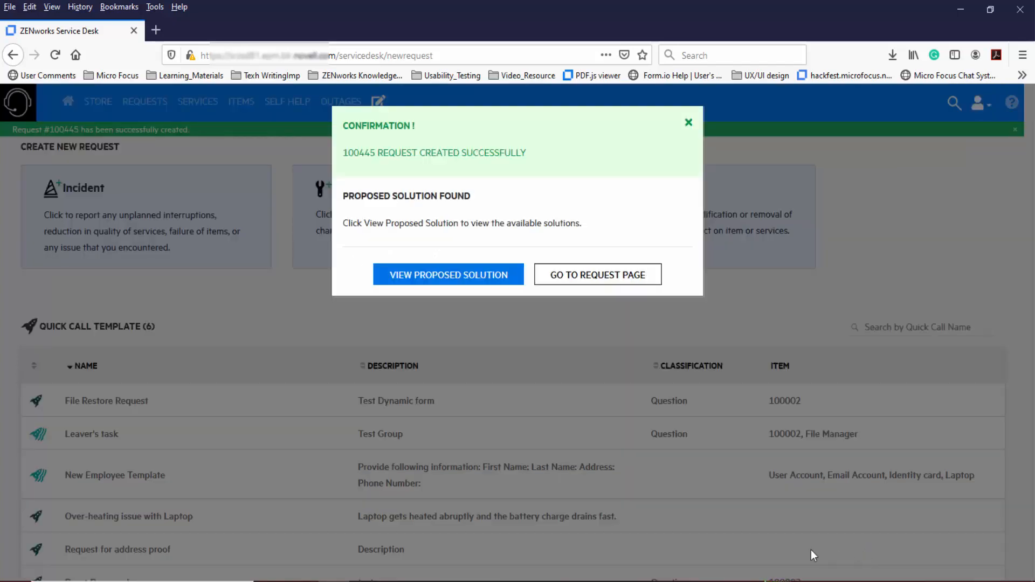
View the proposed solutions for the new request and read the FAQ "How do I find my Windows product key?"
left_click(446, 281)
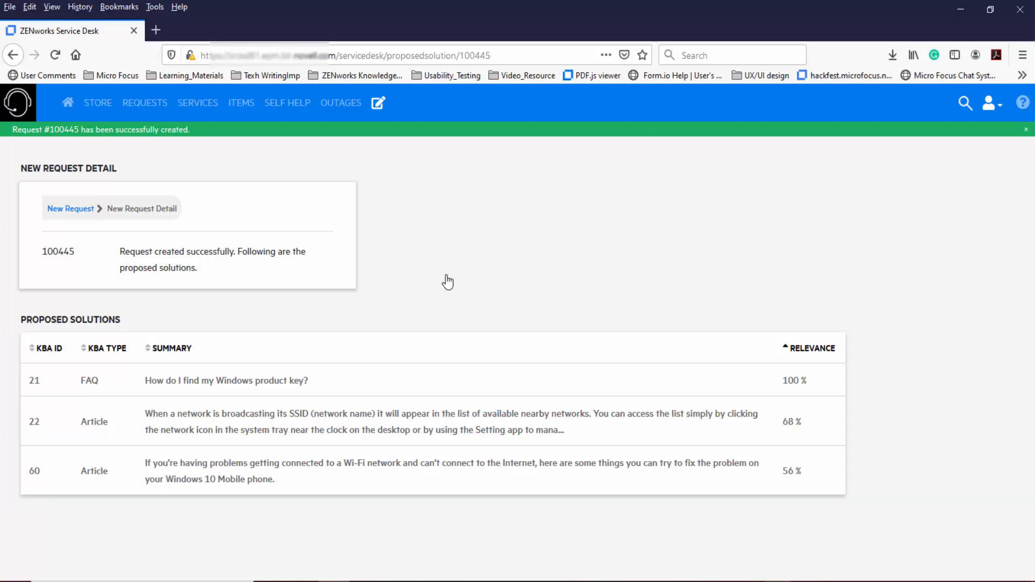
left_click(411, 384)
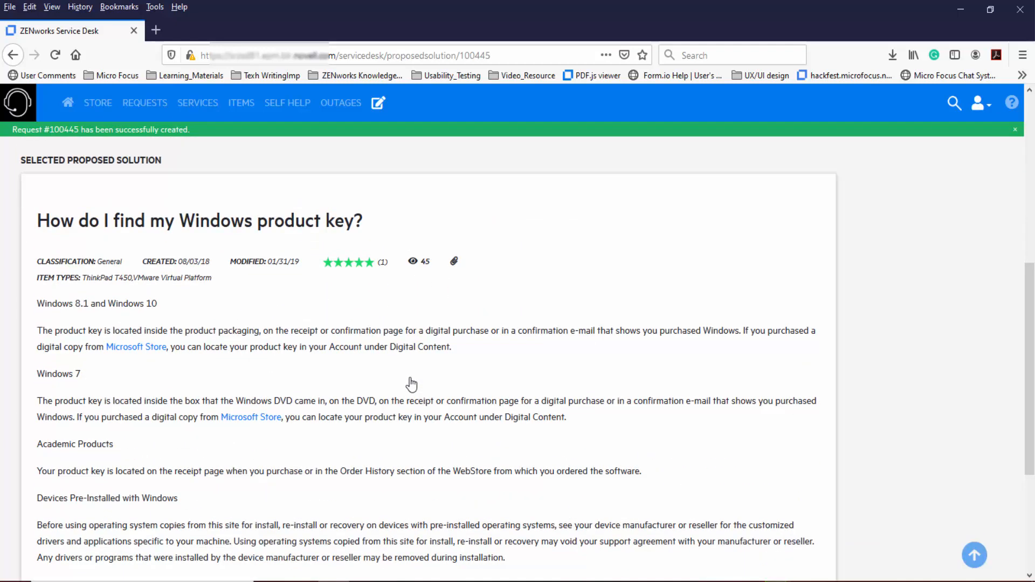
scroll(411, 379, "down", 3)
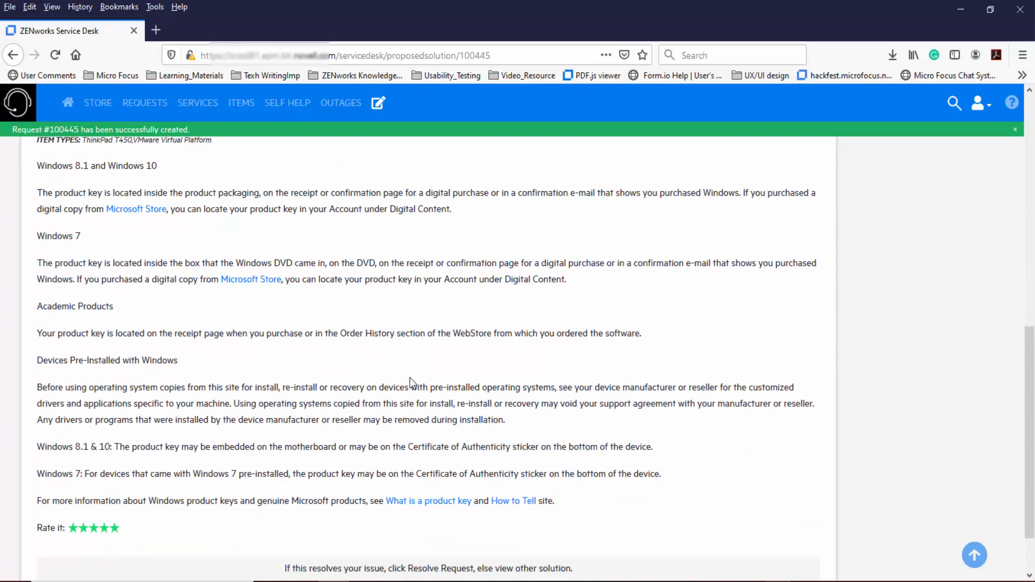
scroll(410, 377, "down", 2)
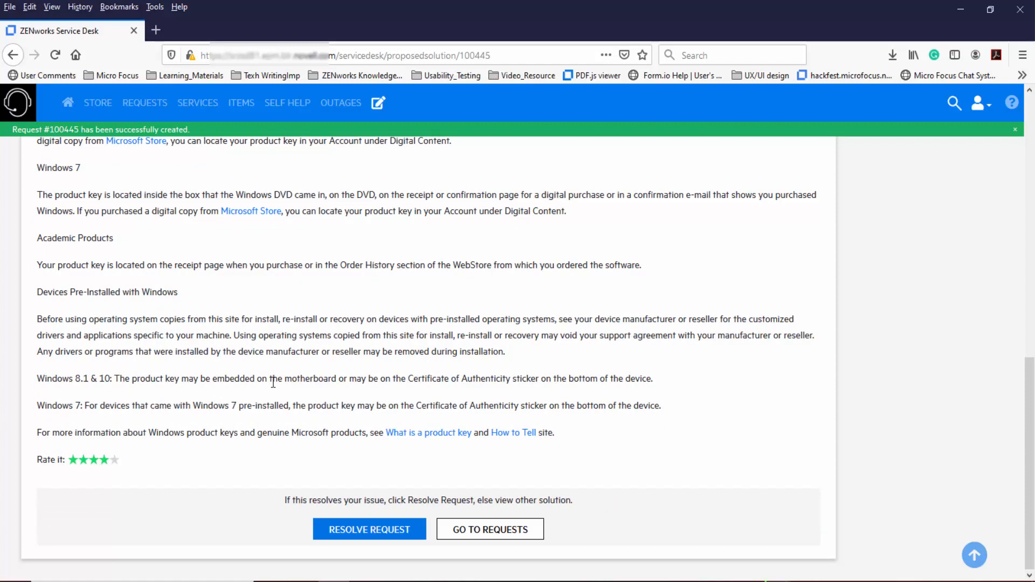
Resolve the request with this solution, review its details in the requests list, and return to the new request page
left_click(375, 533)
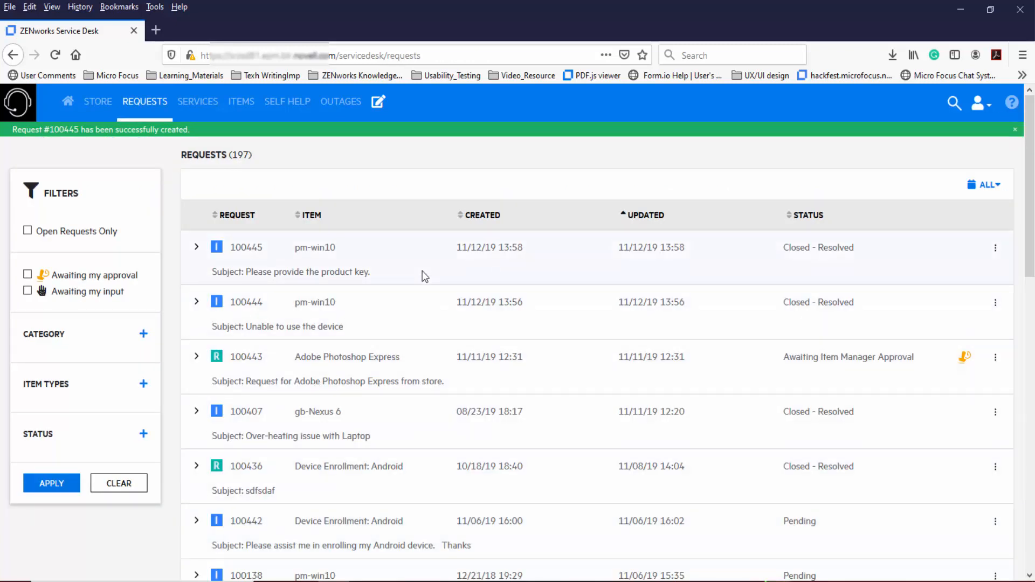
left_click(402, 261)
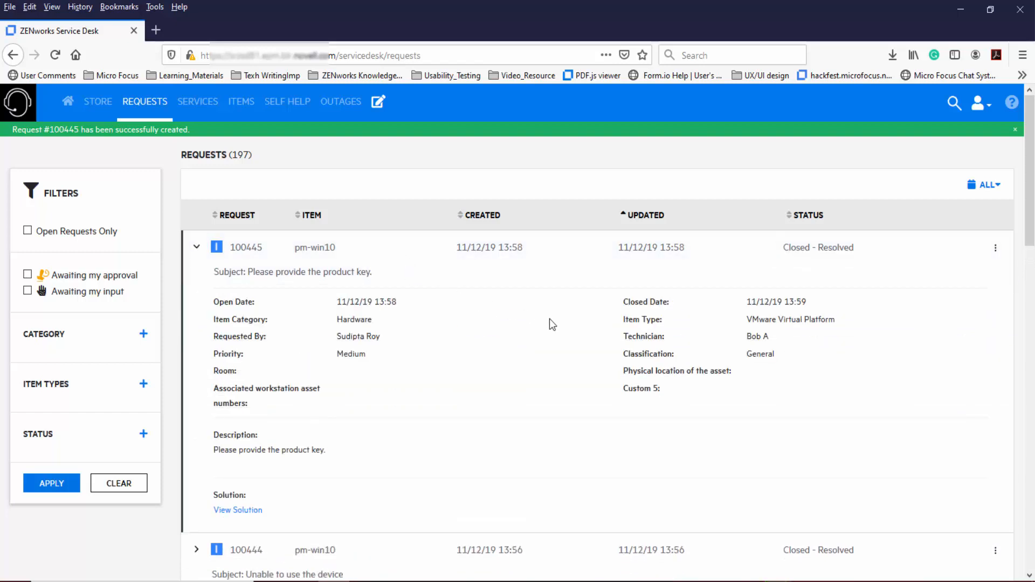
left_click(380, 104)
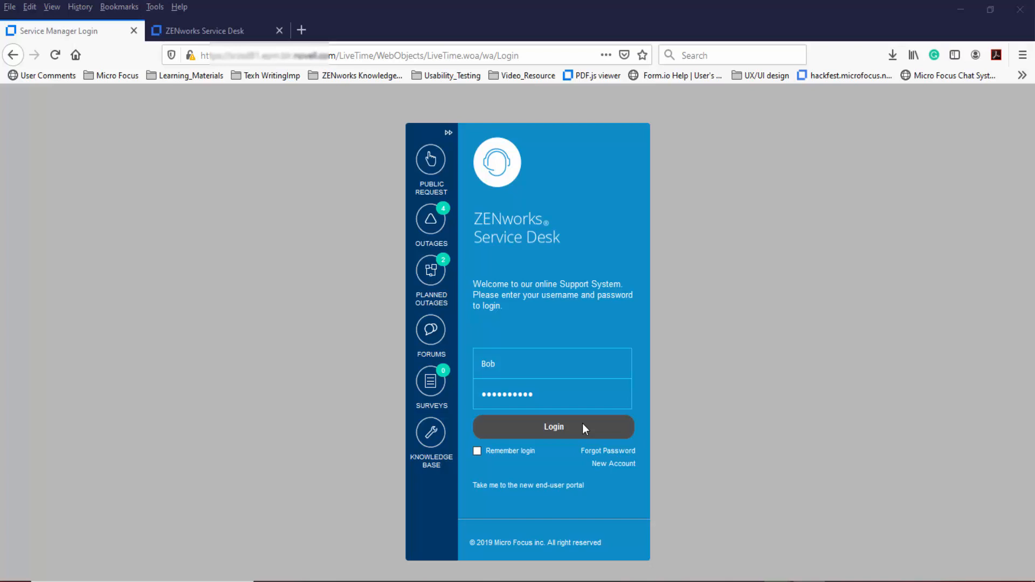
Log in to Service Manager with the prefilled credentials and open the Customer privileges in the administrator setup
left_click(583, 423)
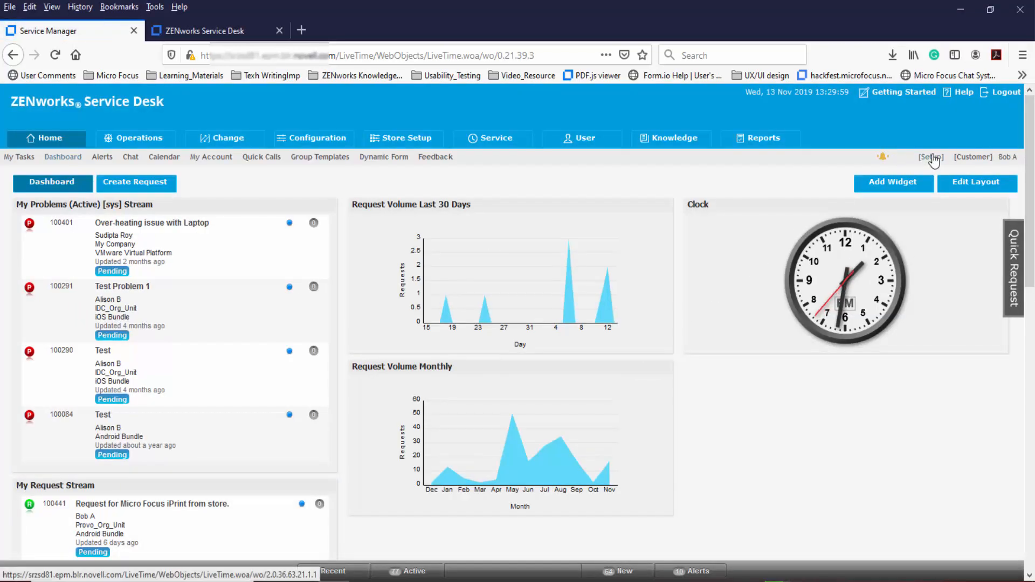
left_click(932, 159)
left_click(295, 141)
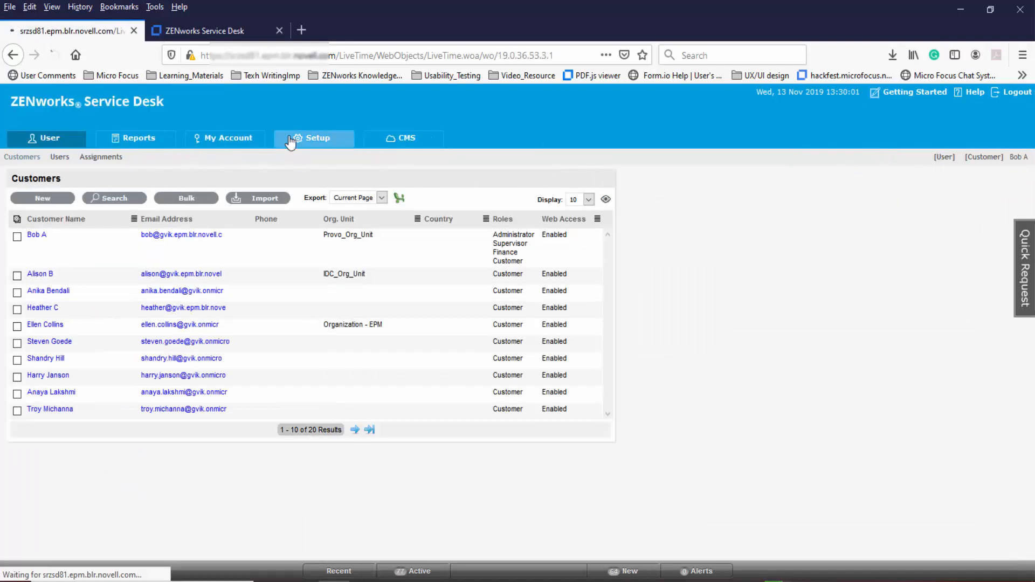
left_click(105, 157)
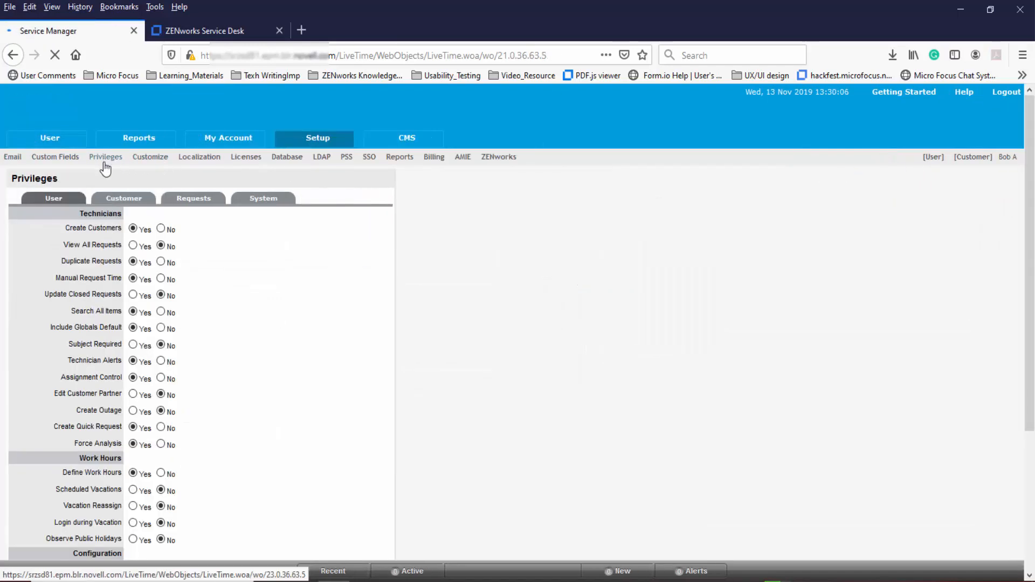
left_click(114, 200)
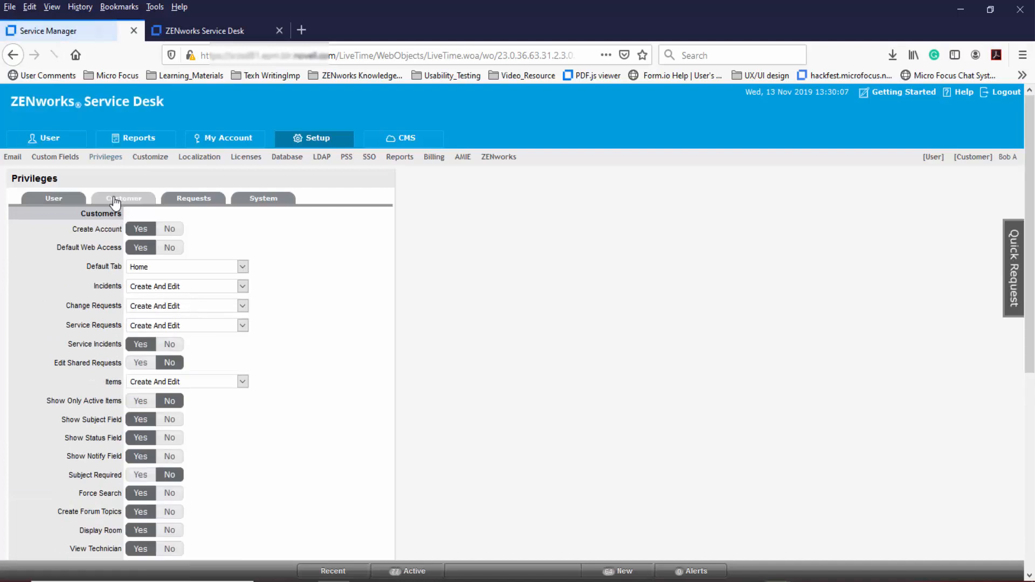
Set the customer privilege Item in Request to Hide, save it, and check a new incident form in the end-user portal
scroll(114, 203, "down", 3)
scroll(114, 202, "down", 3)
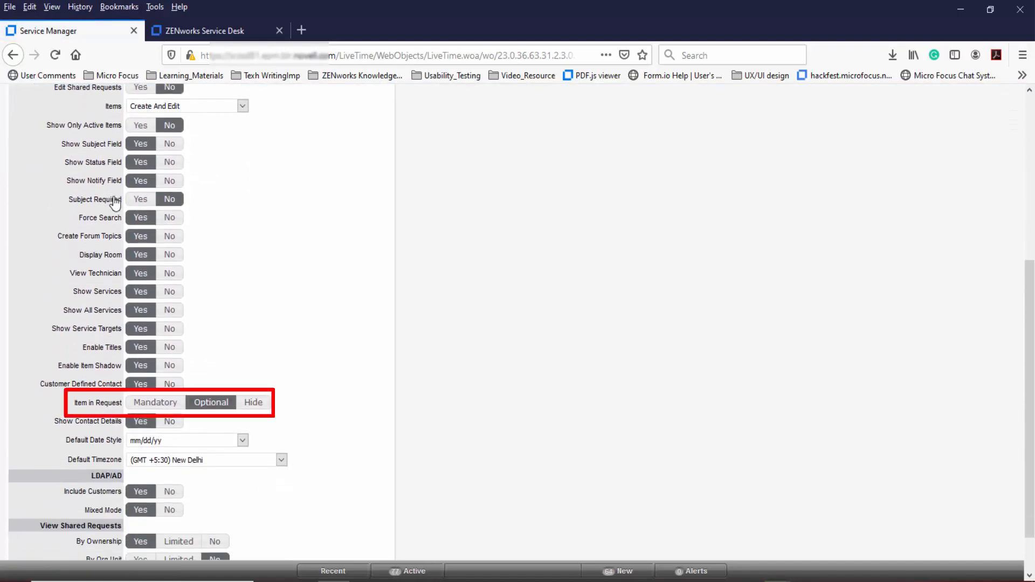
left_click(246, 405)
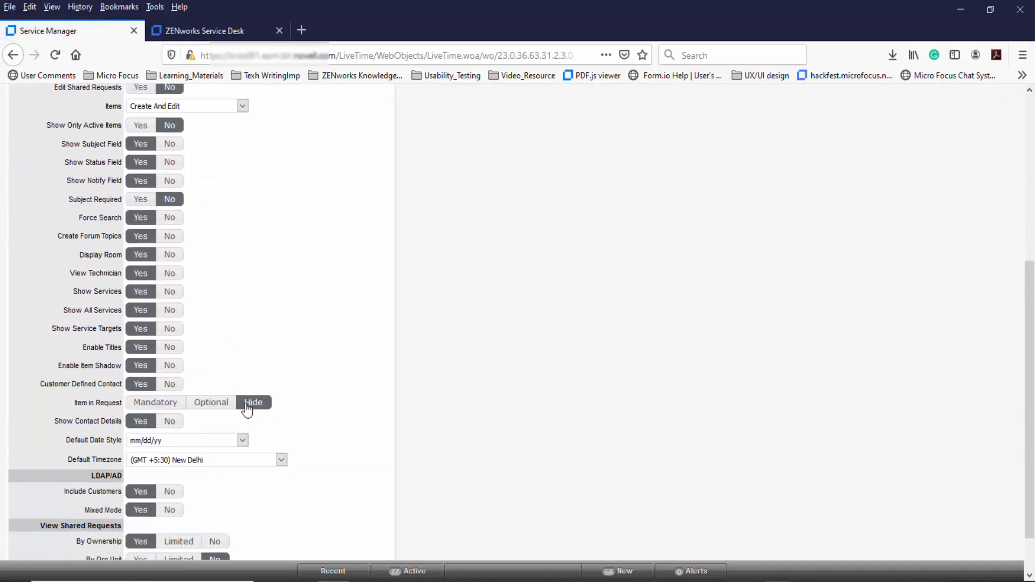
scroll(247, 409, "down", 2)
left_click(348, 533)
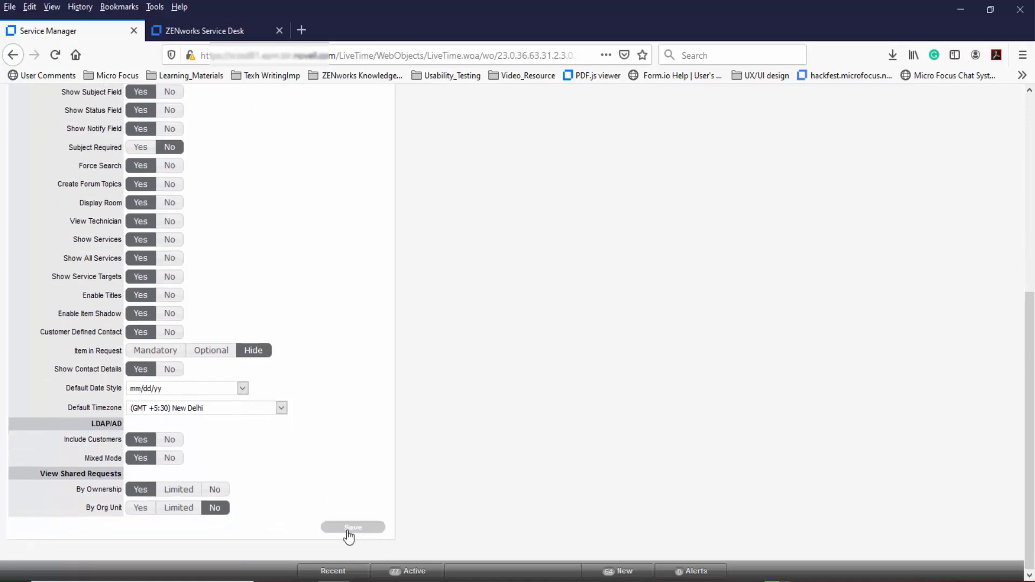
left_click(243, 28)
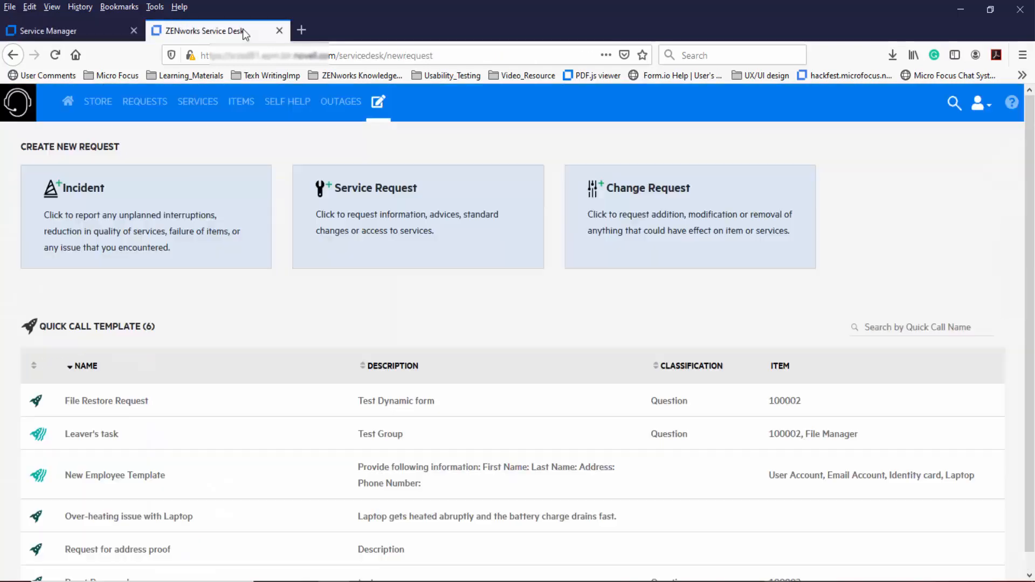
left_click(141, 217)
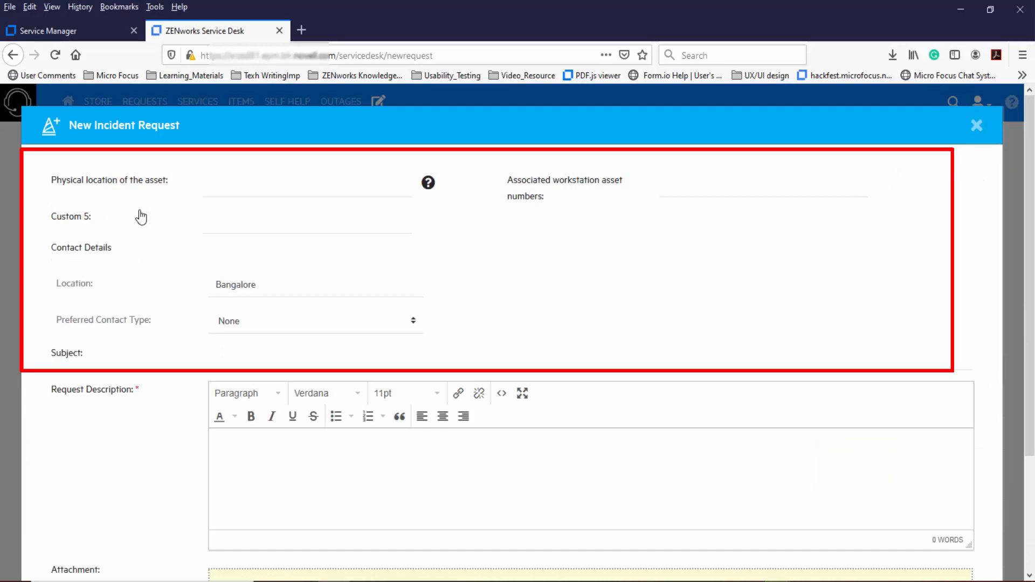
Set the customer privilege Item in Request to Mandatory, save it, and open a new incident form in the end-user portal
left_click(112, 35)
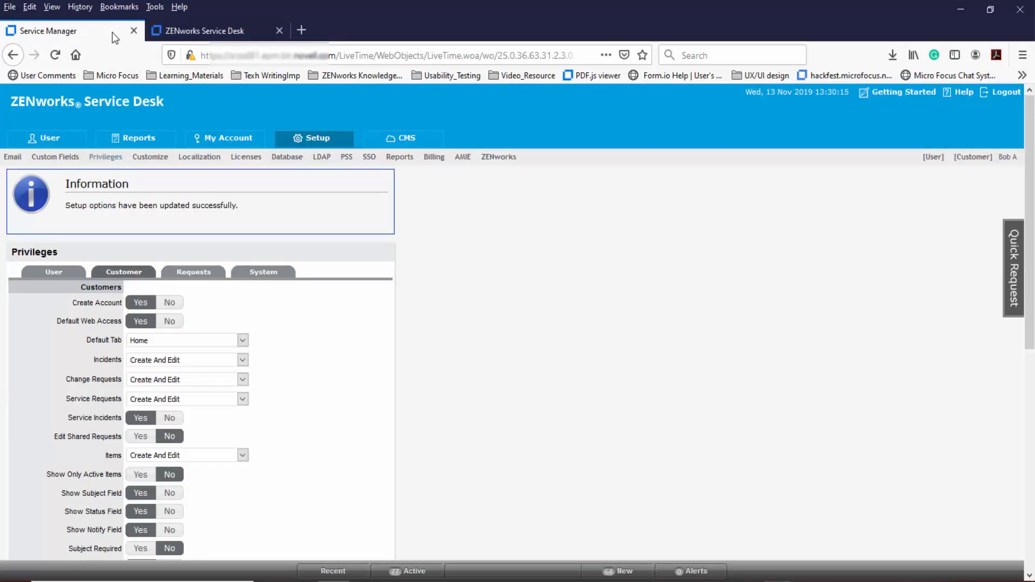
scroll(336, 382, "down", 6)
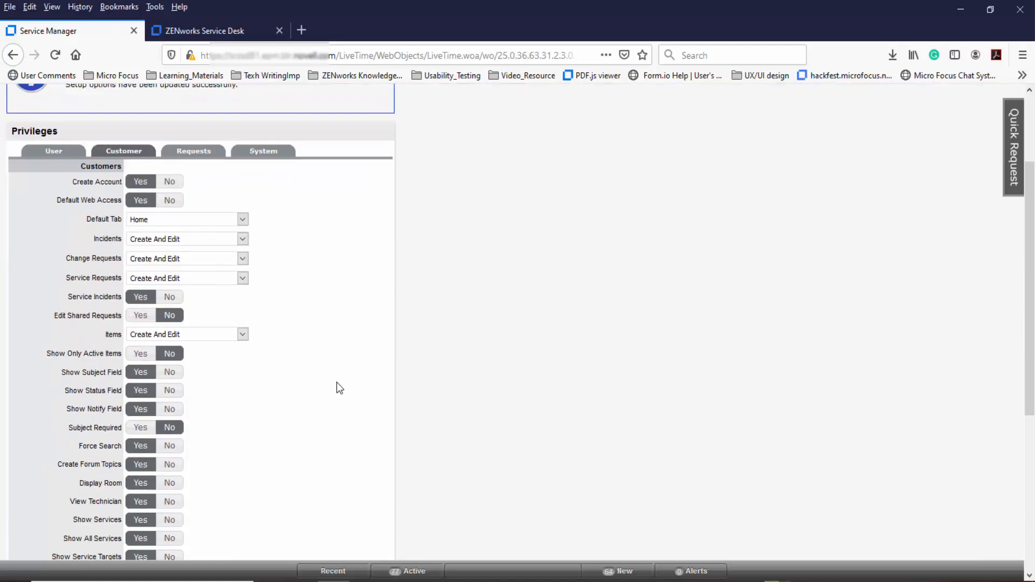
left_click(164, 412)
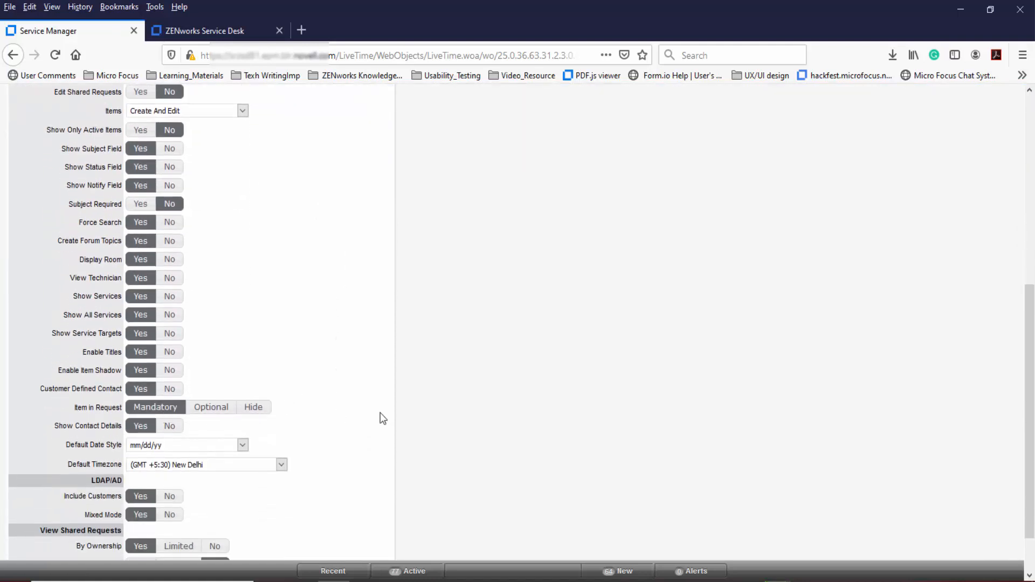
scroll(379, 412, "down", 1)
left_click(351, 526)
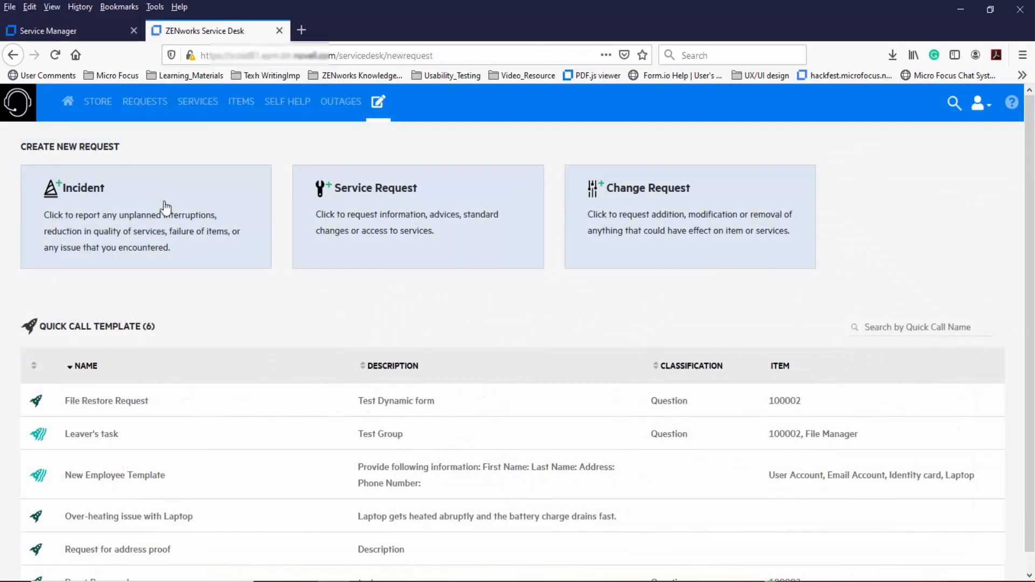
left_click(165, 207)
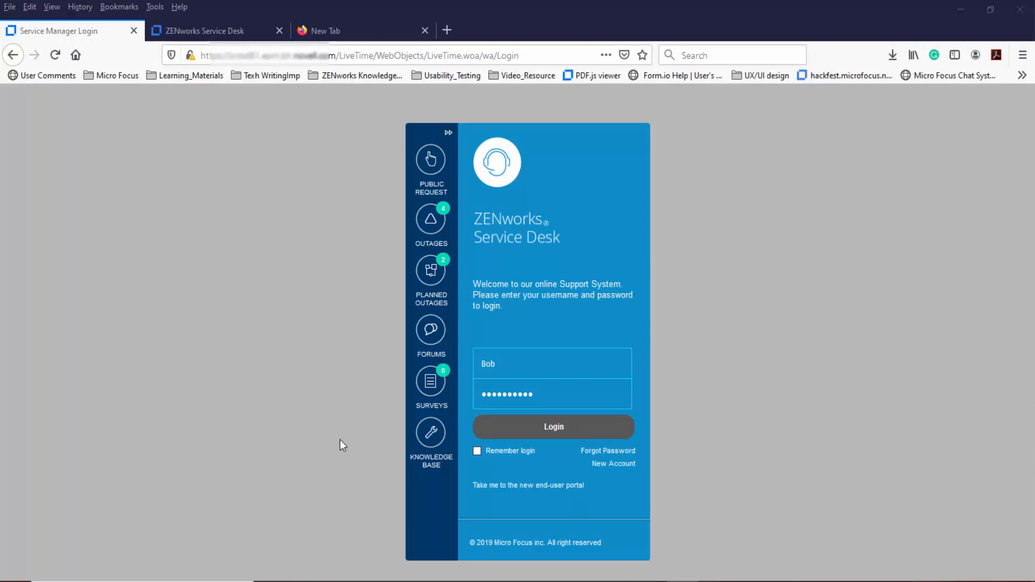
Log in to Service Manager again, view the blank form editor for a new dynamic form, and return to the Dynamic Forms list
left_click(512, 431)
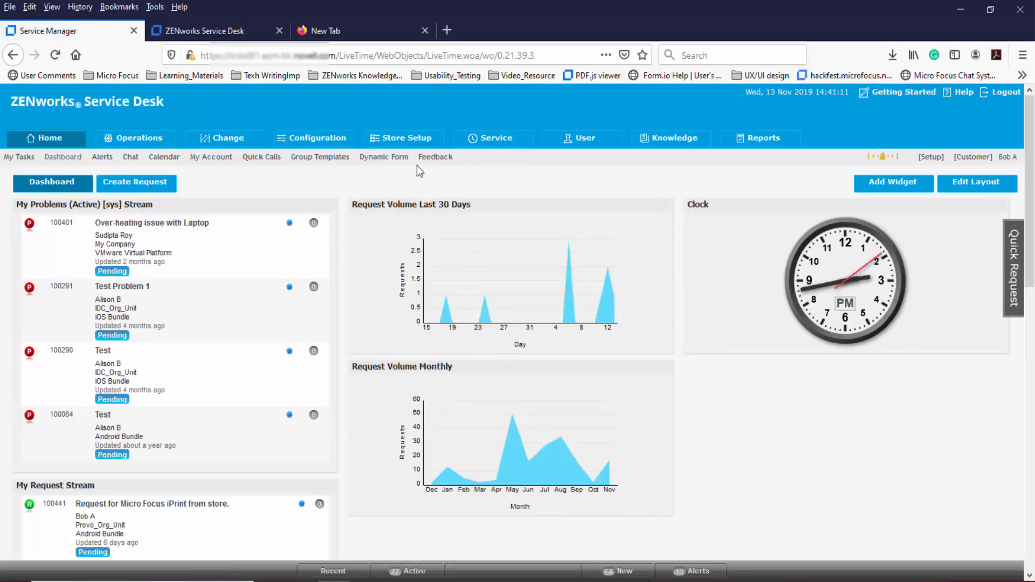
left_click(398, 163)
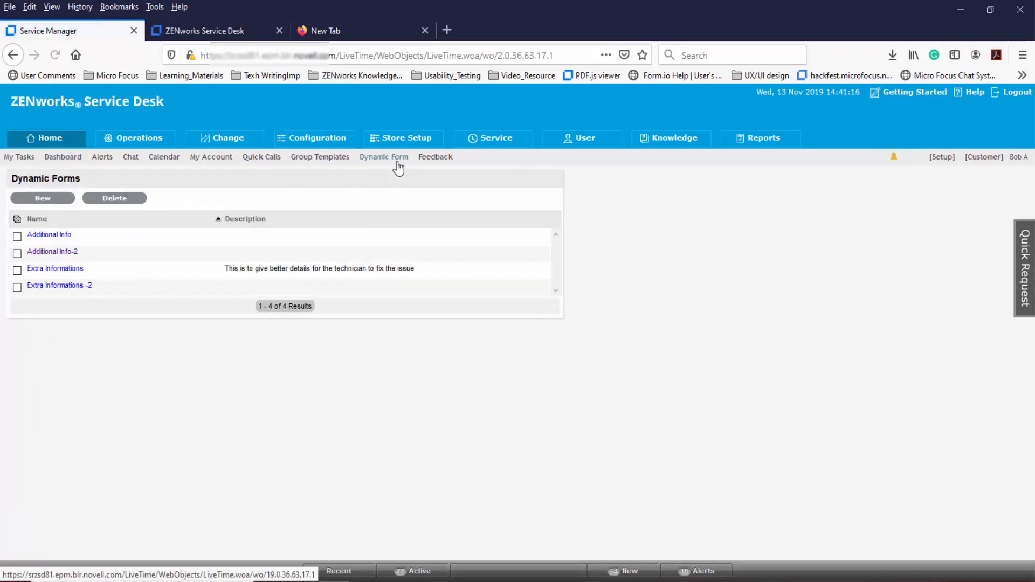
left_click(55, 199)
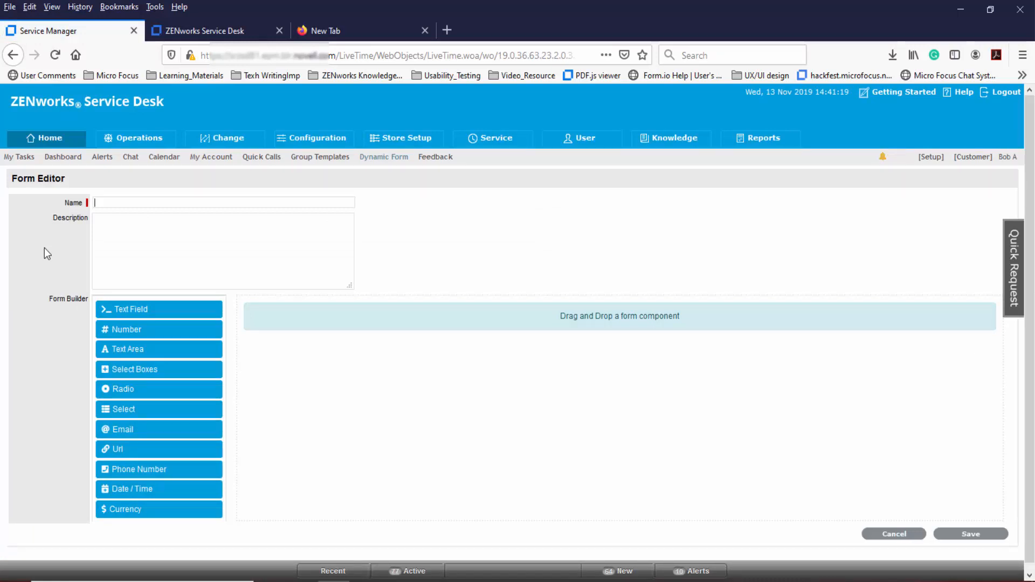
left_click(372, 157)
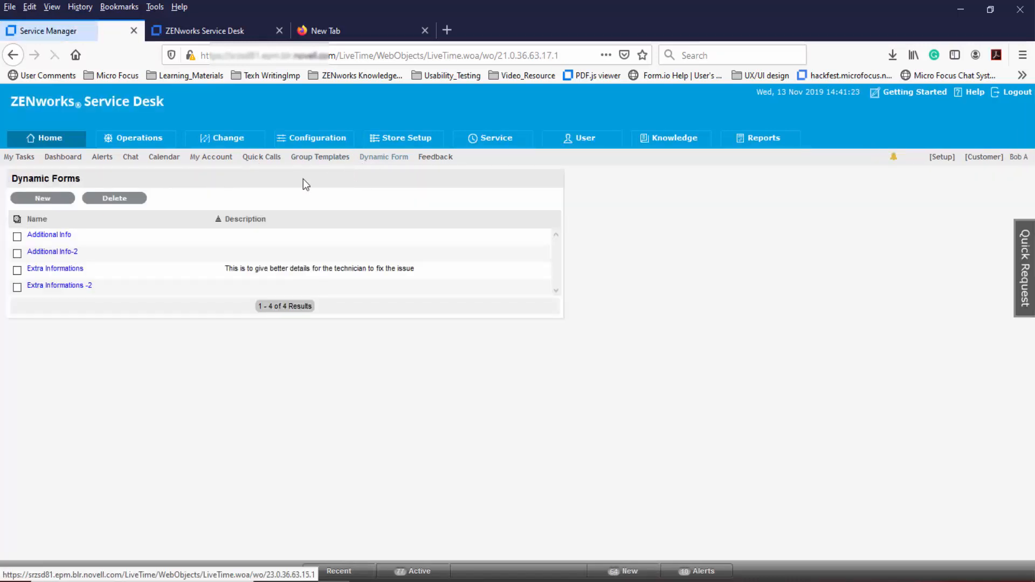
Open the dynamic form Additional Info-2 for editing in the form builder
left_click(70, 252)
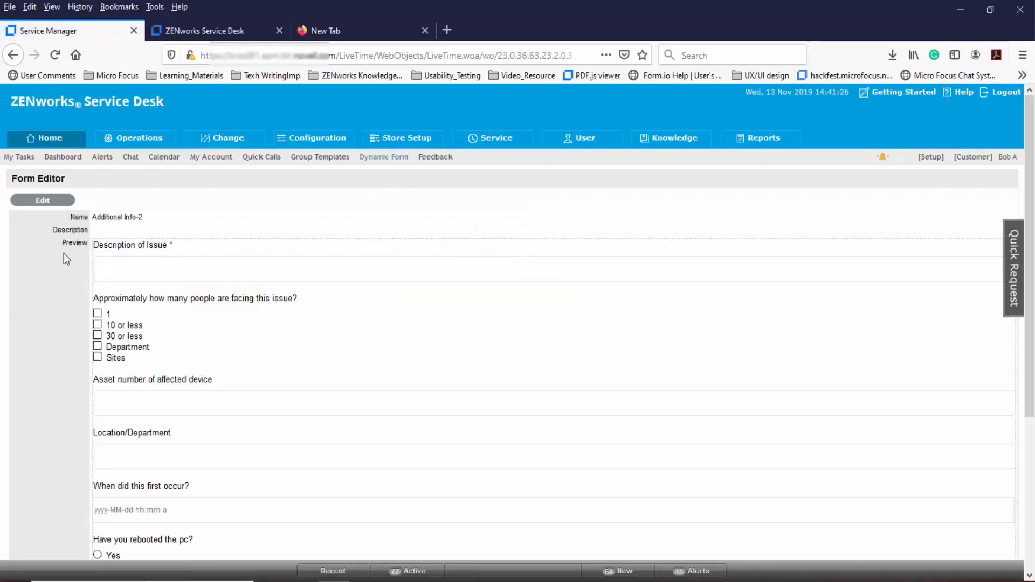
left_click(46, 203)
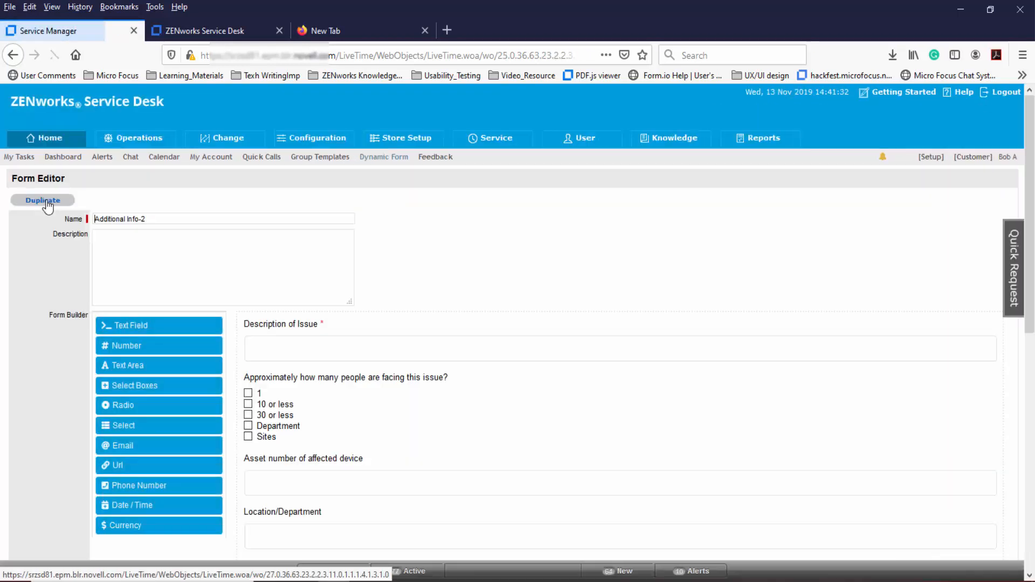
scroll(48, 350, "down", 4)
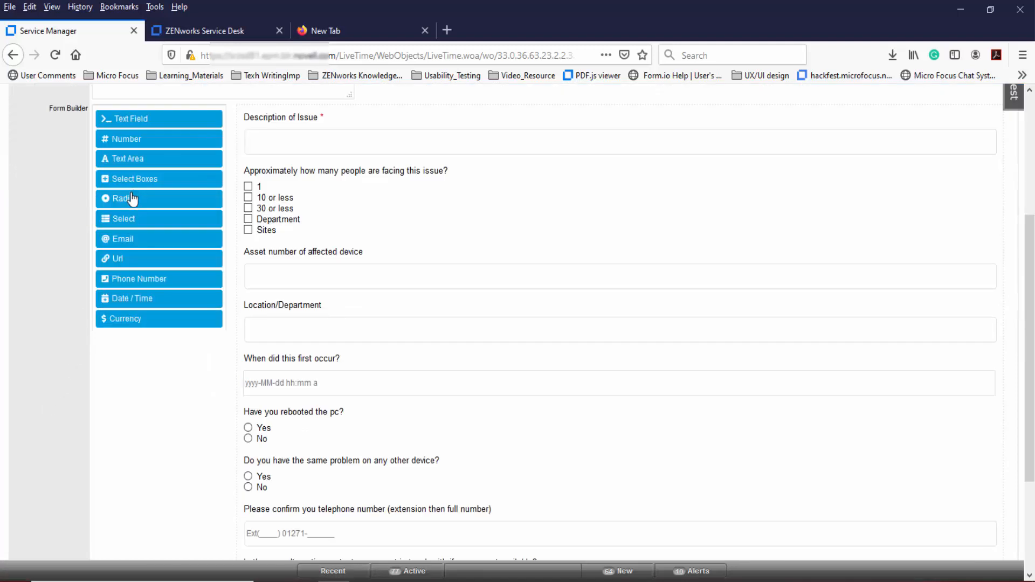
Add a radio component labelled "Did this resolve the issue?" below "Have you rebooted the pc?", with the options Yes and No
left_click_drag(132, 200, 277, 461)
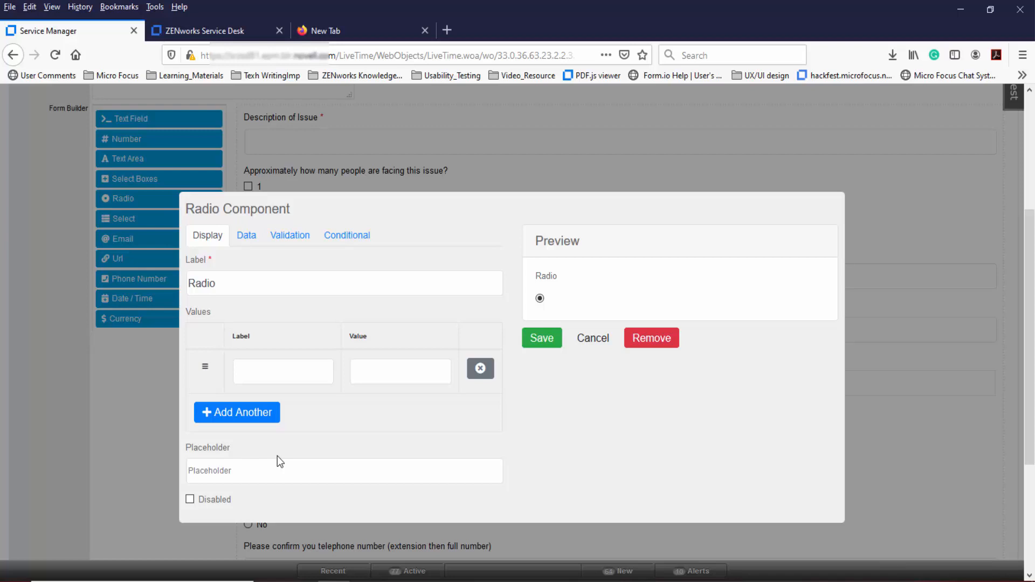
double_click(284, 289)
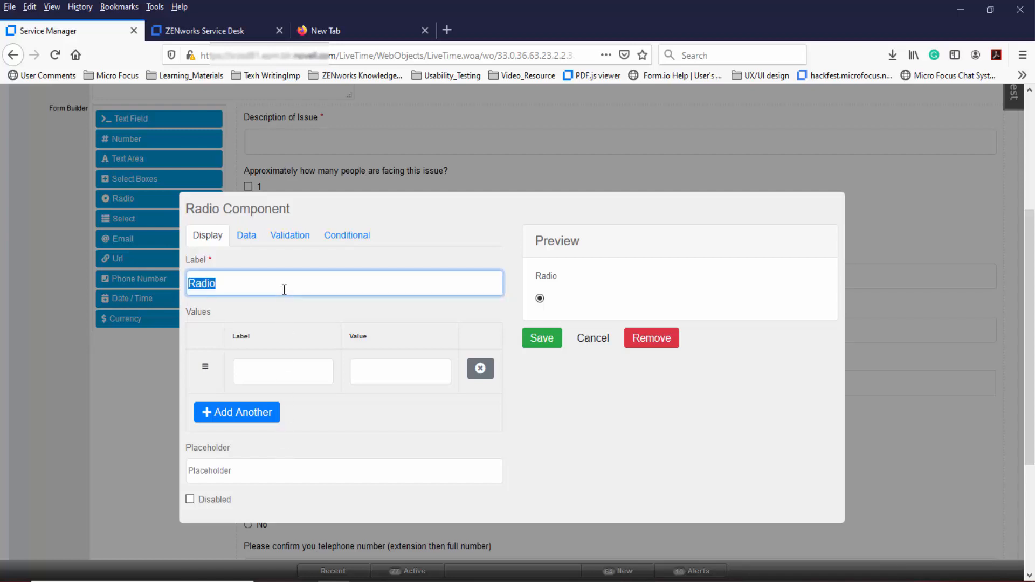
type("Did this resolve the issue?")
left_click(282, 371)
type("Yes")
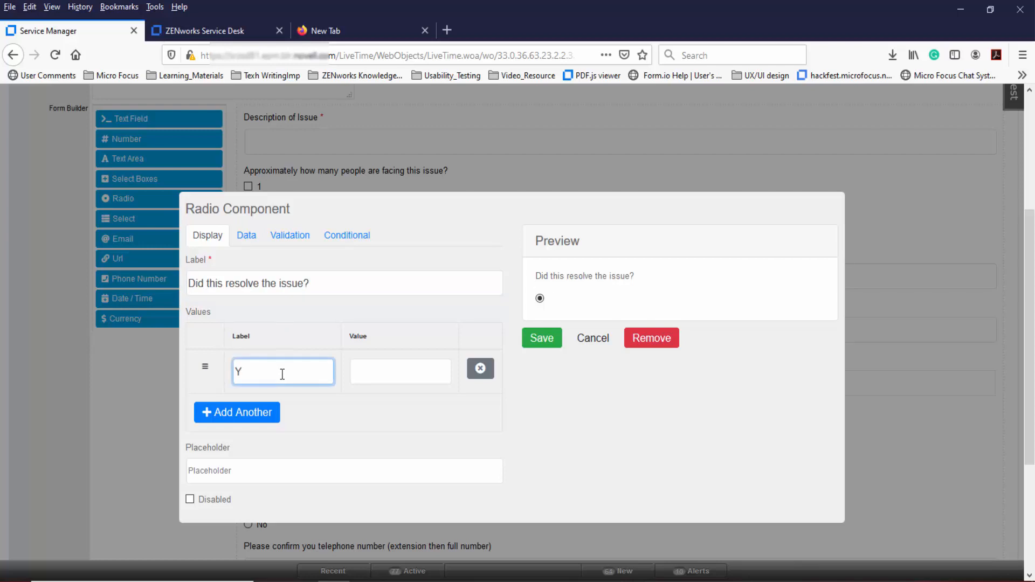
left_click(257, 422)
left_click(266, 415)
type("No")
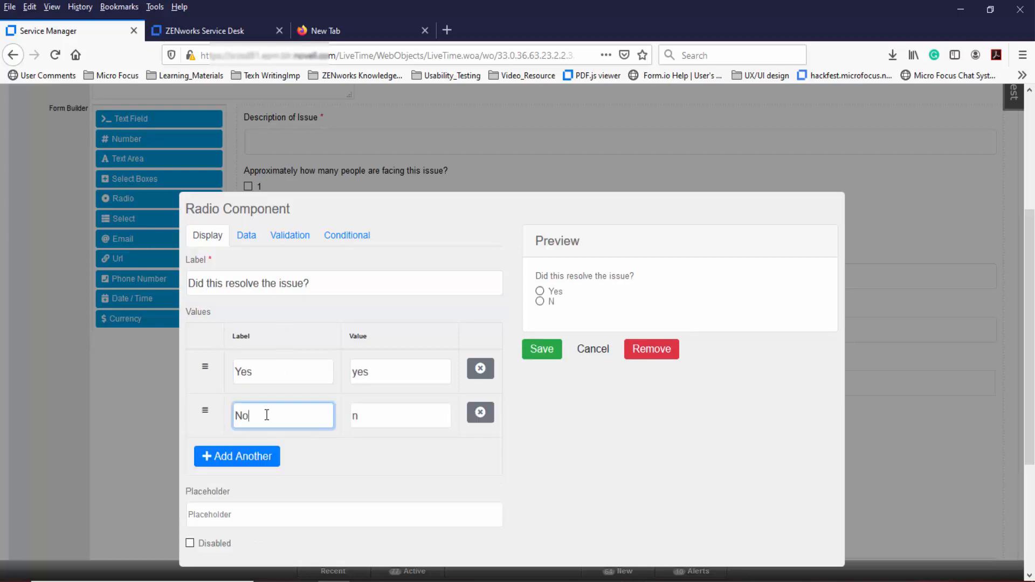
Make the radio component display when "Have you rebooted the pc?" has the value Yes, and save the component
left_click(251, 235)
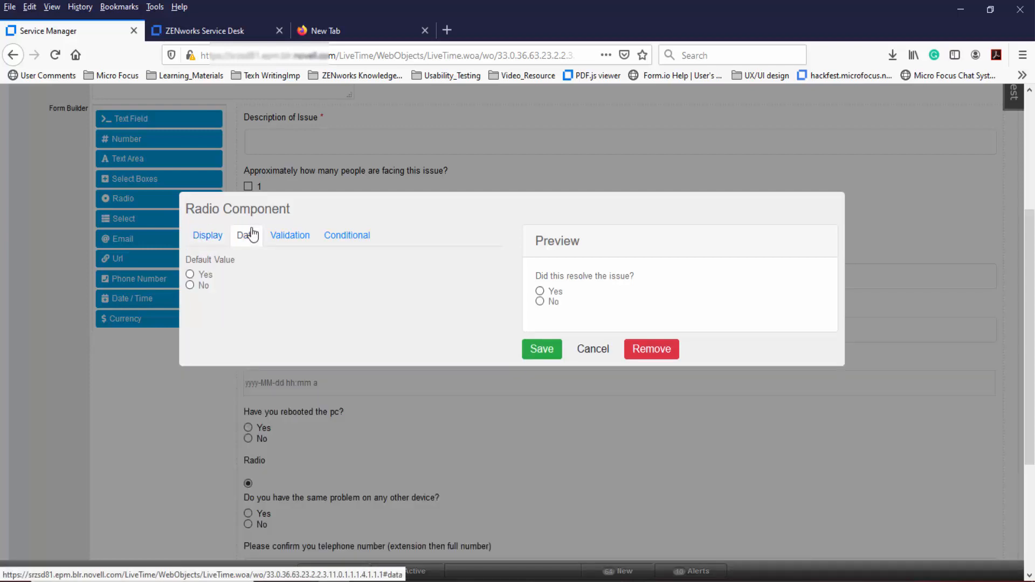
left_click(301, 244)
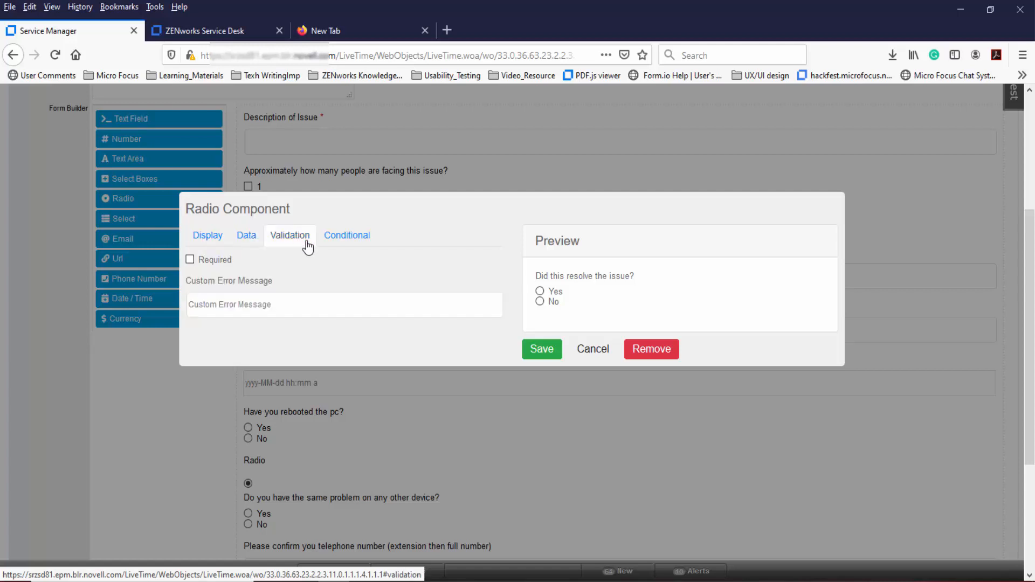
left_click(360, 245)
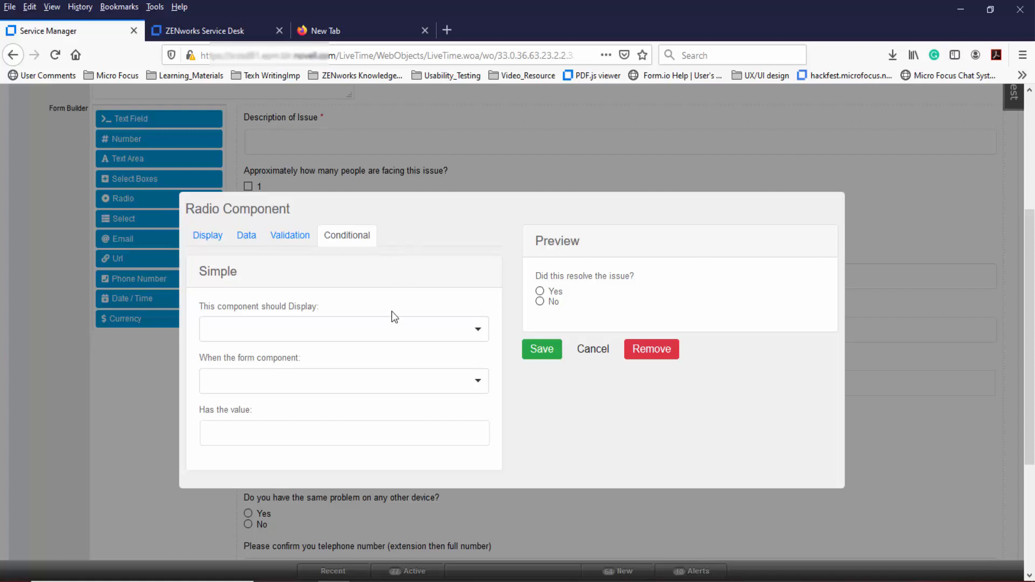
left_click(388, 335)
left_click(372, 380)
left_click(373, 384)
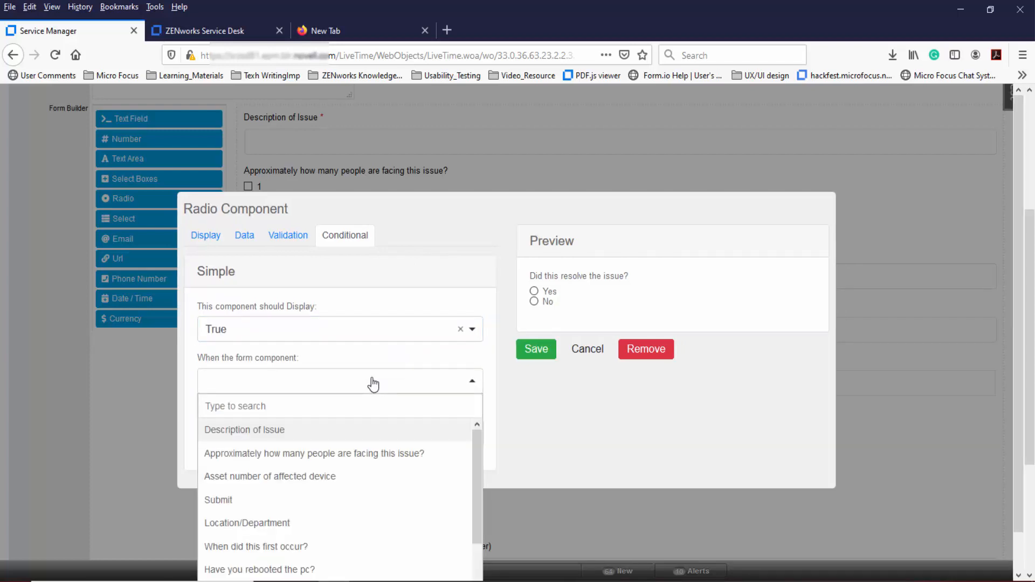
left_click(306, 570)
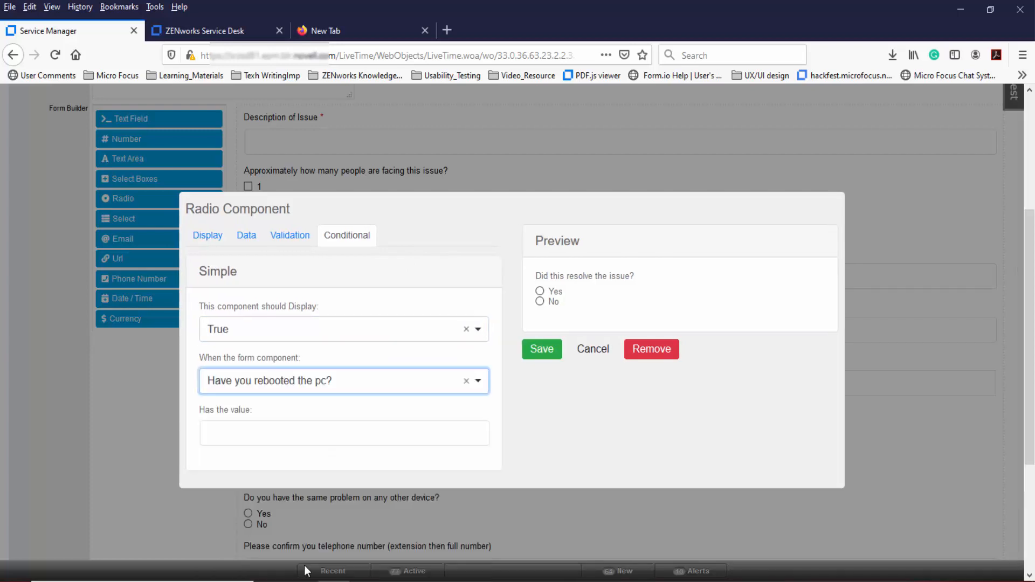
left_click(271, 436)
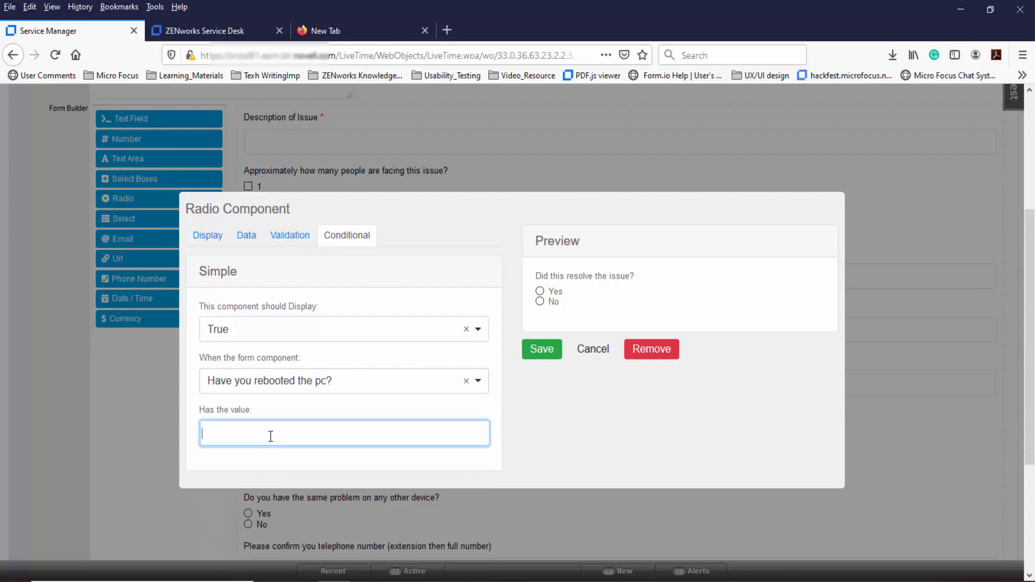
type("Yes")
left_click(544, 357)
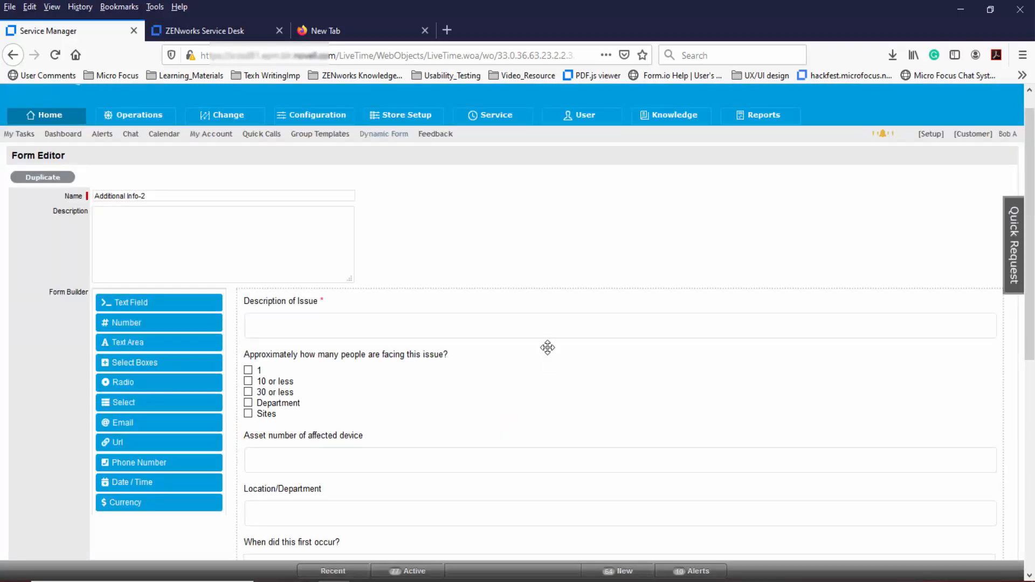
Add a text field labelled "what is the CPU usage?" below the question "Did this resolve the issue?"
scroll(549, 355, "down", 4)
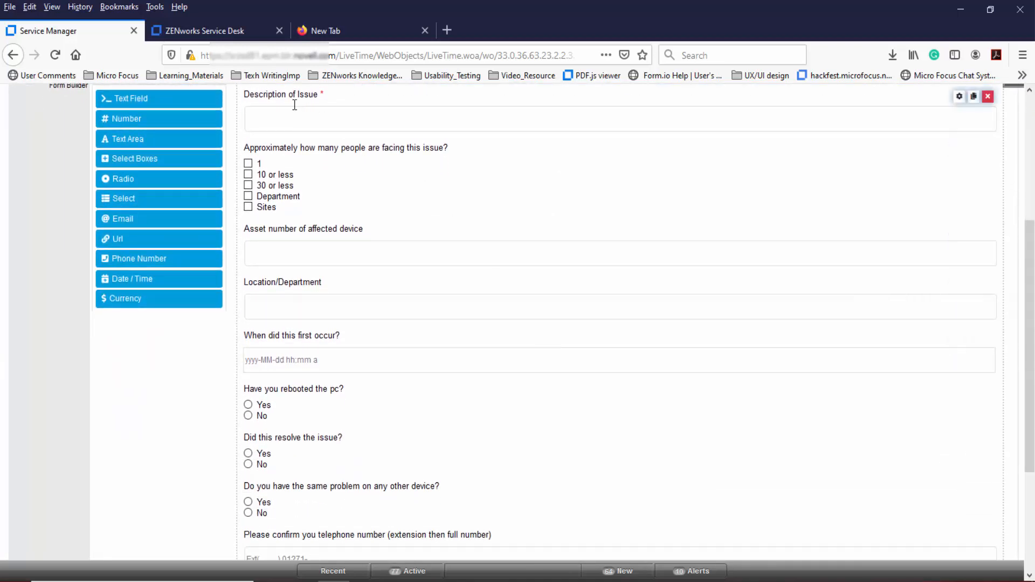
left_click_drag(203, 101, 337, 479)
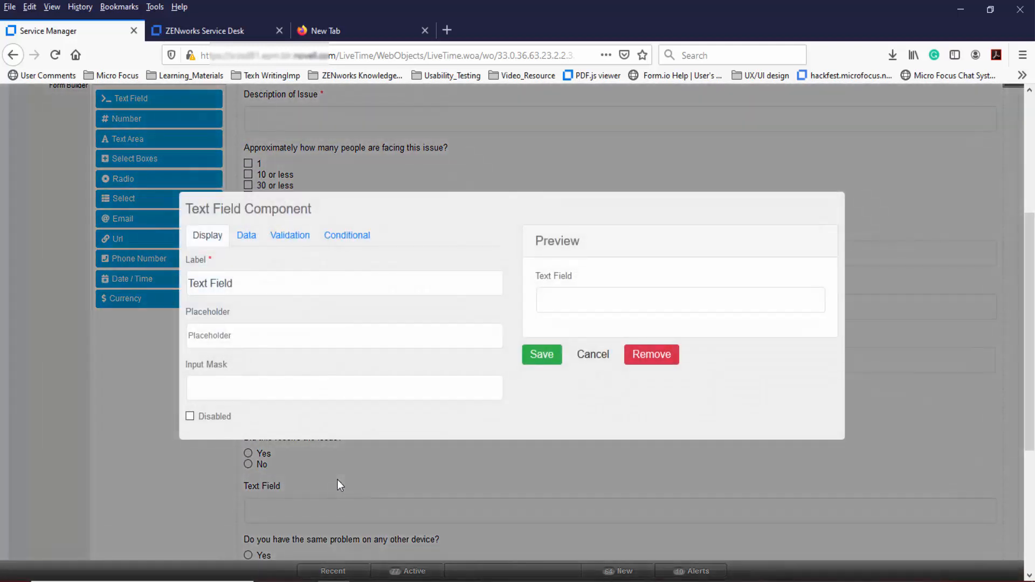
left_click(321, 275)
key("ctrl+a")
type("what is the CPU ")
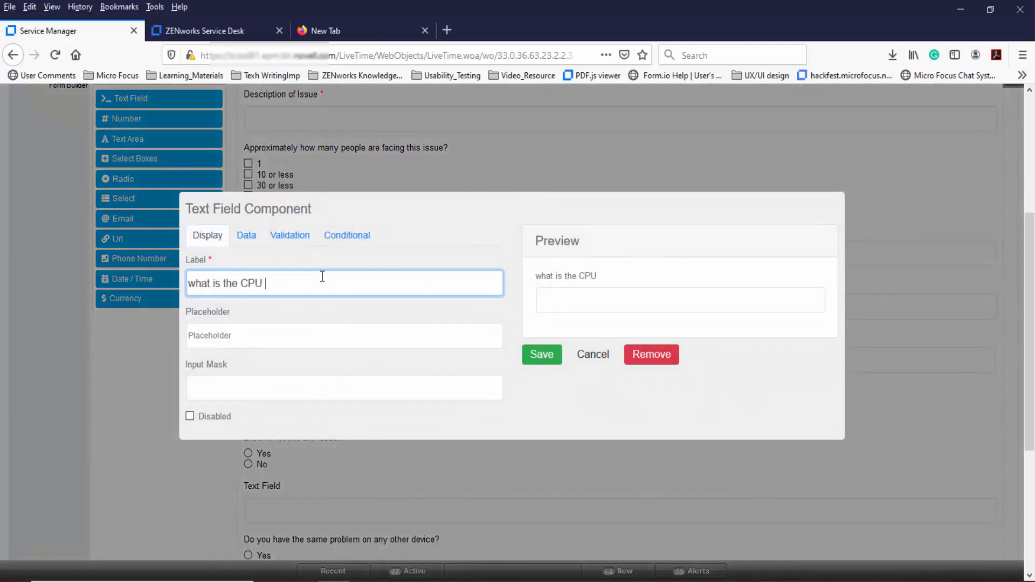
type("usage?")
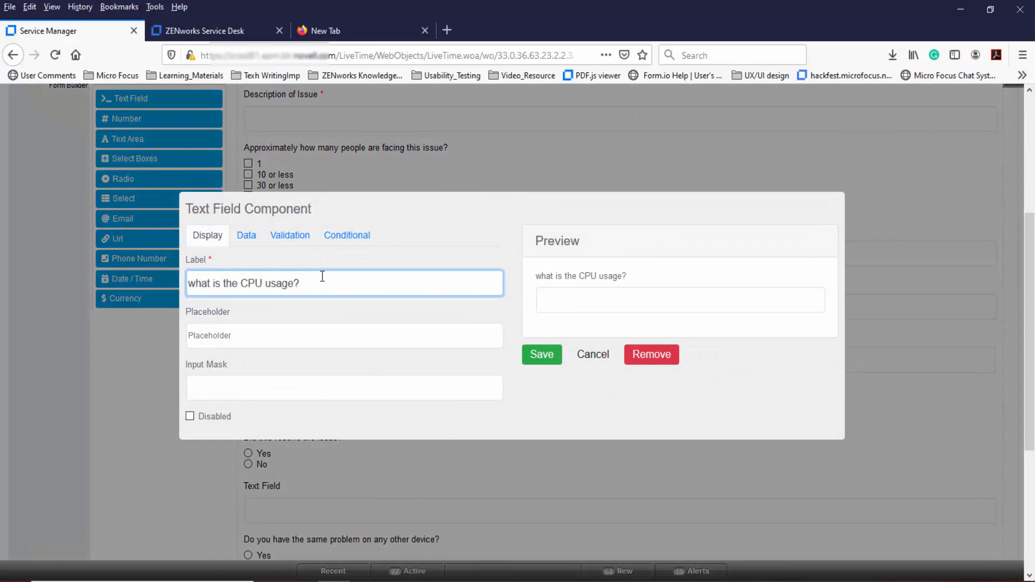
Make the CPU usage text field display when "Have you rebooted the pc?" has the value no, and save the component
left_click(335, 245)
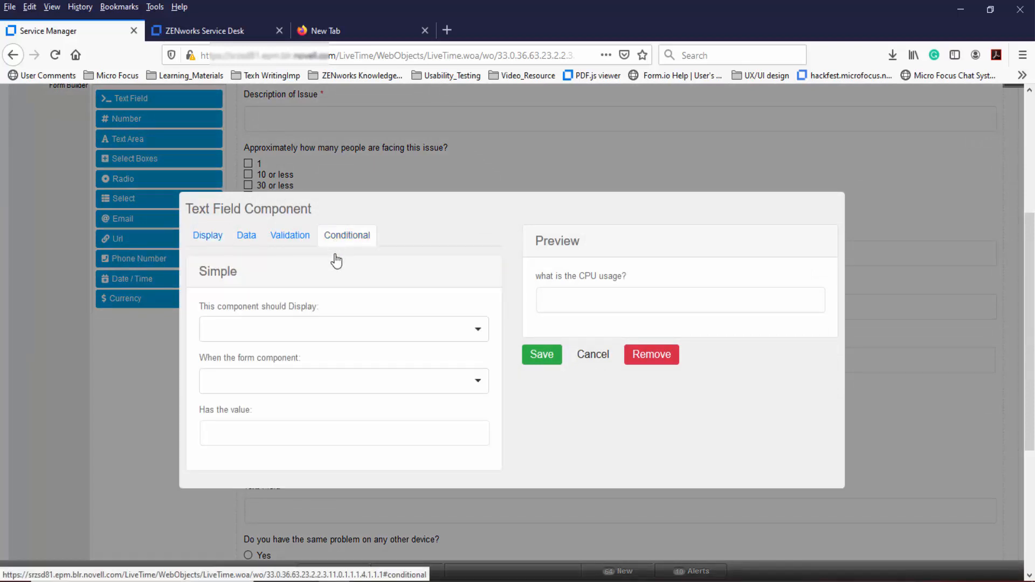
left_click(338, 339)
left_click(269, 384)
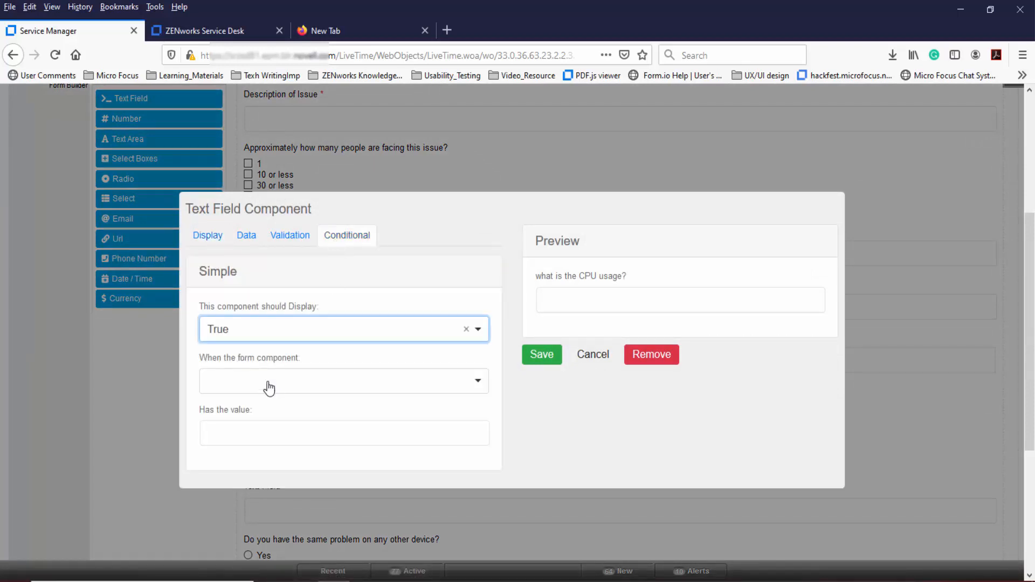
left_click(269, 384)
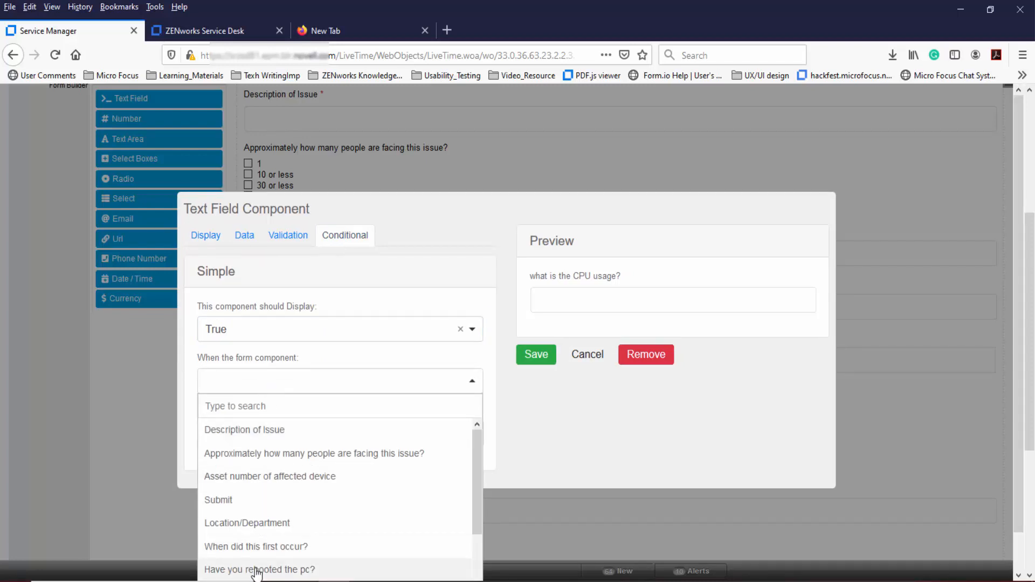
left_click(257, 571)
left_click(272, 436)
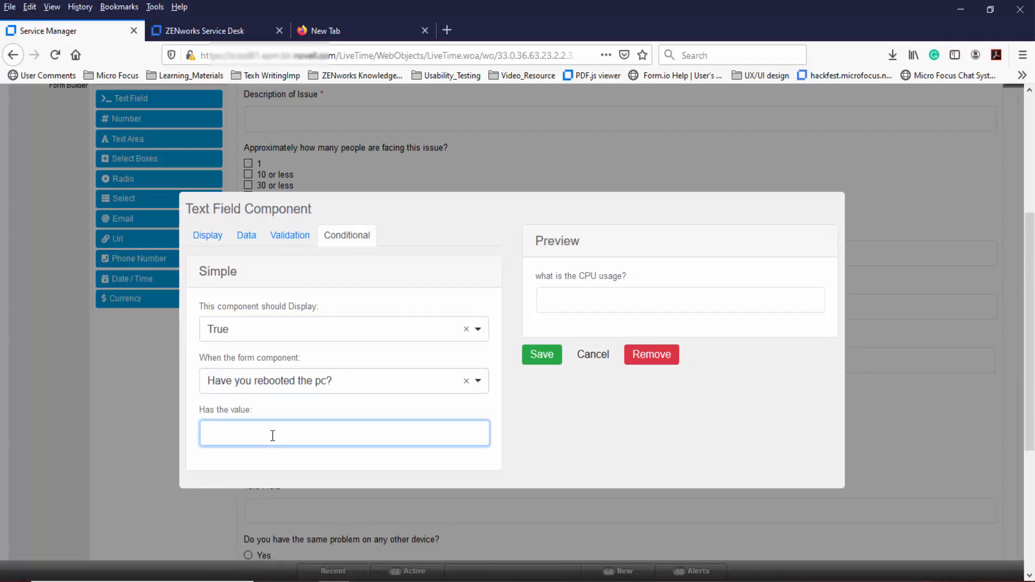
type("no")
left_click(548, 356)
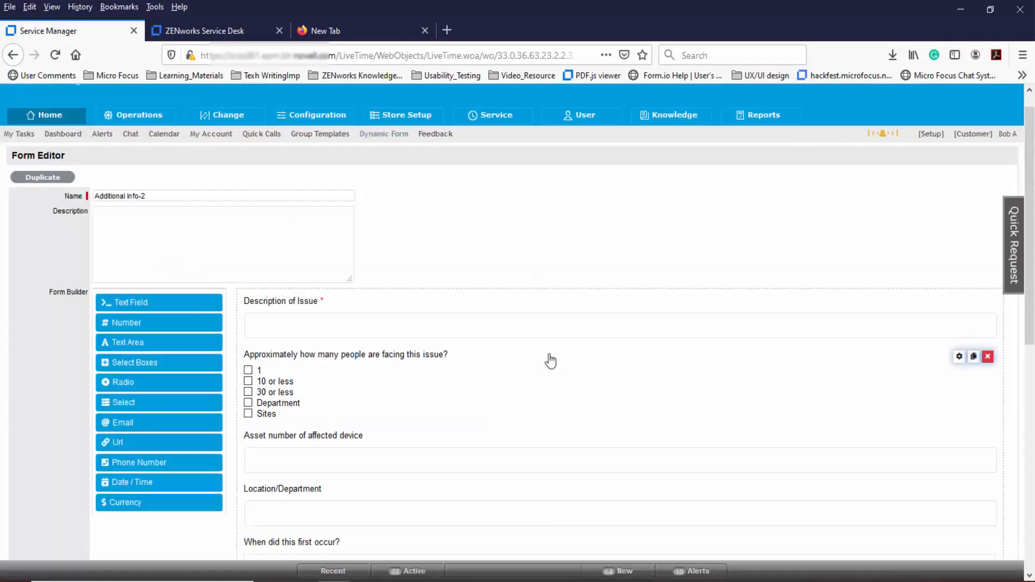
Review the form's components, save the Additional Info-2 form, and return to the Dynamic Forms list
scroll(549, 360, "down", 5)
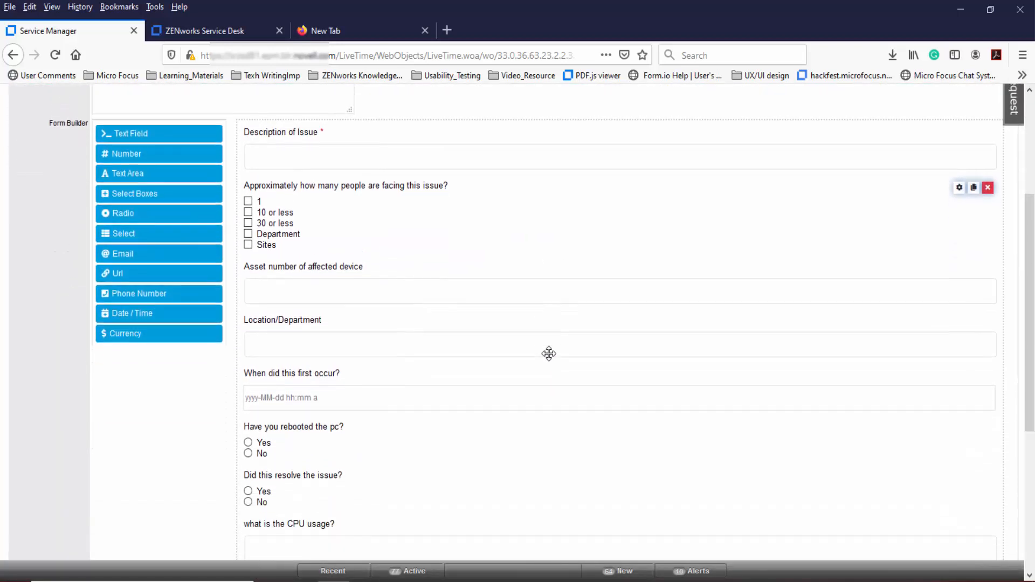
mouse_move(954, 418)
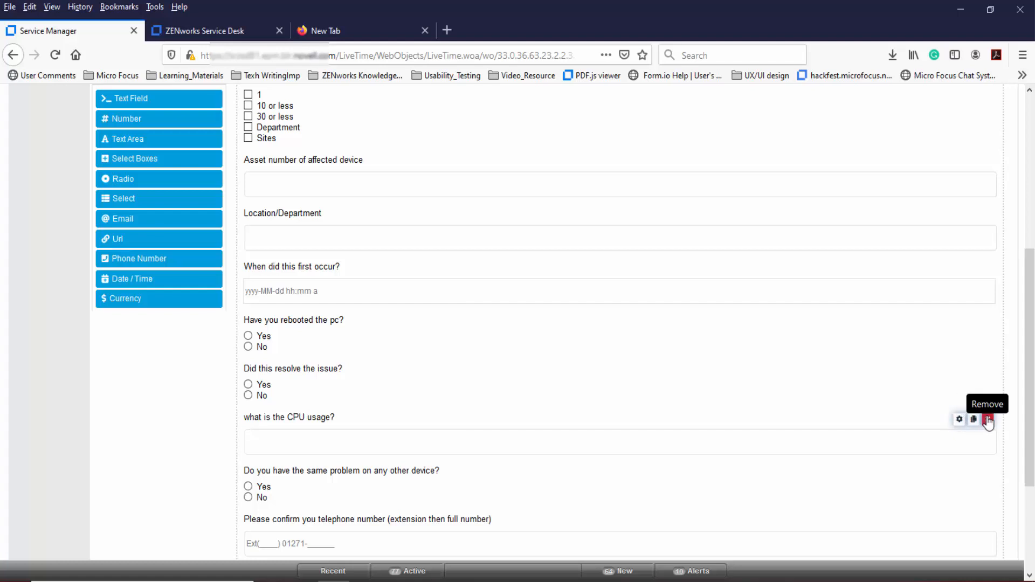
scroll(691, 438, "up", 3)
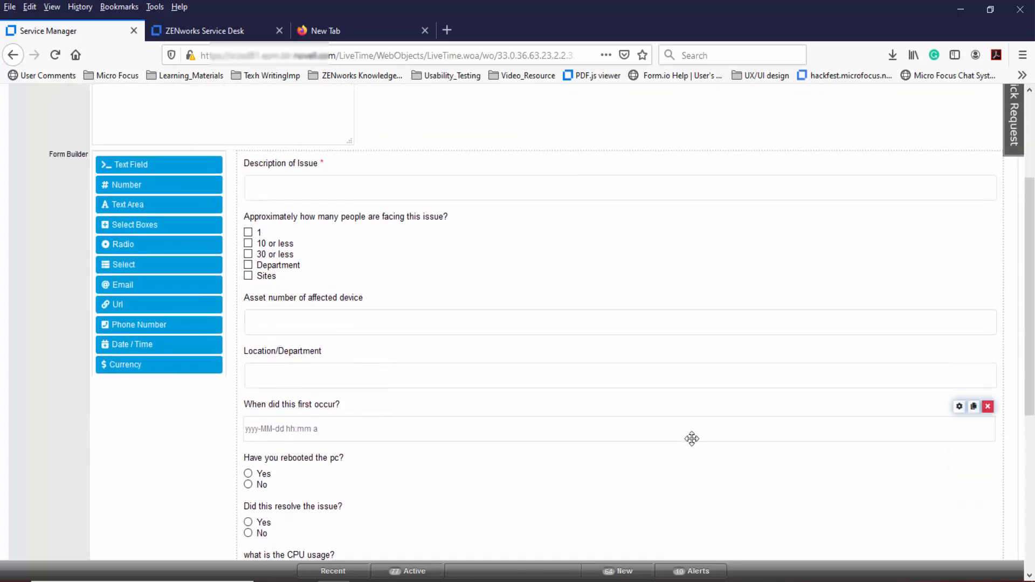
scroll(692, 439, "down", 6)
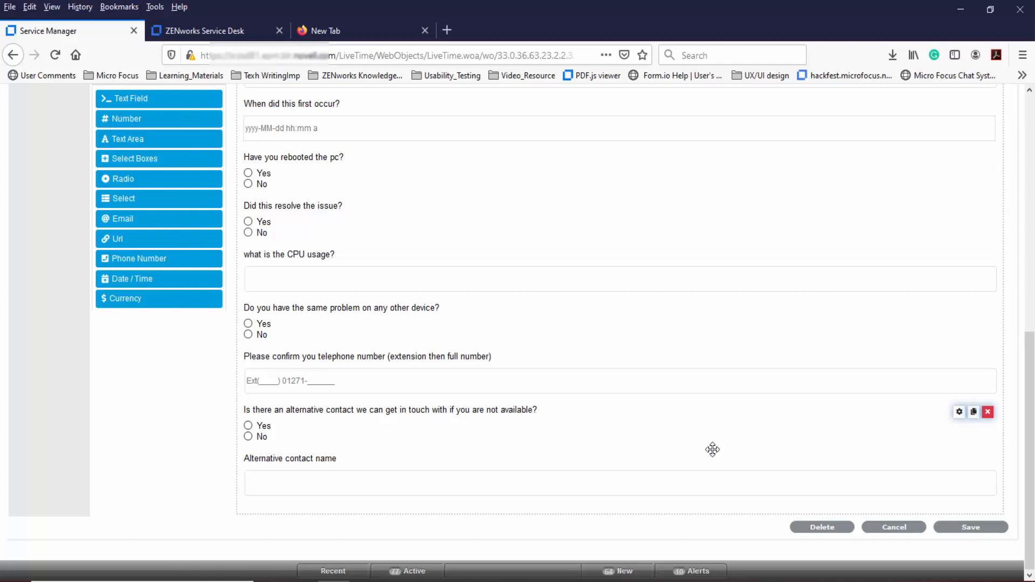
left_click(970, 527)
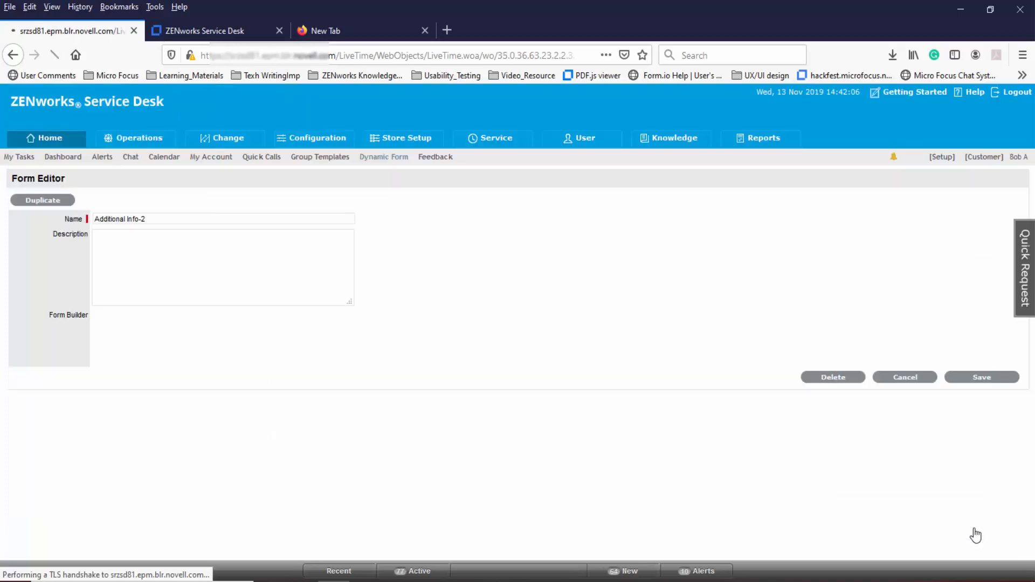
scroll(975, 535, "down", 5)
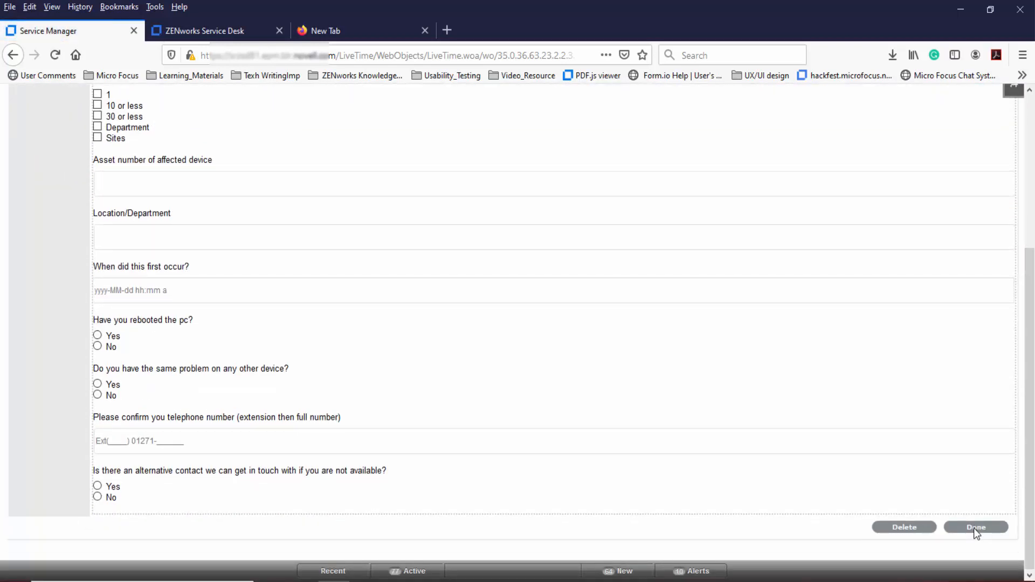
left_click(975, 528)
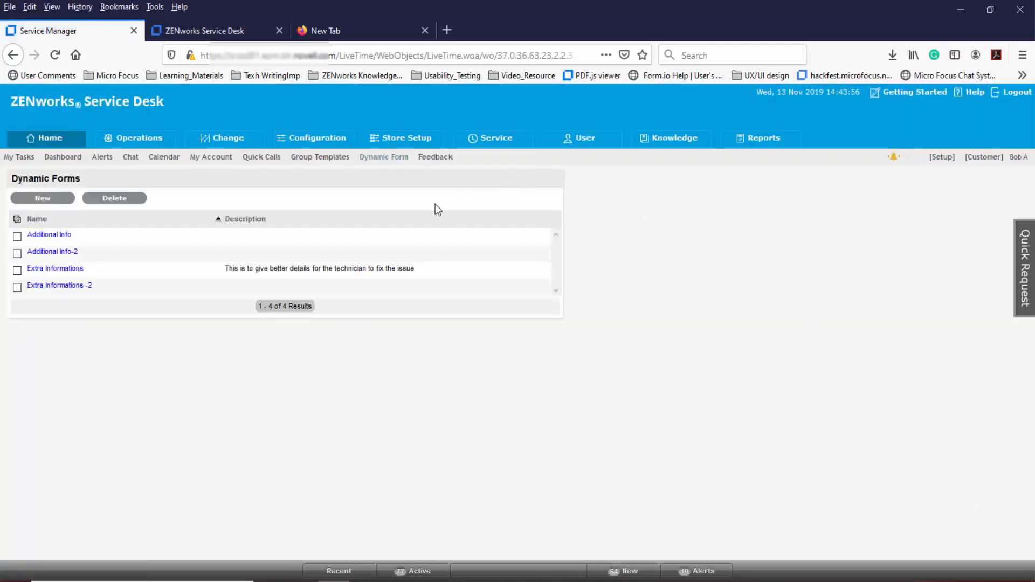
Attach the Additional Info-2 dynamic form to the "Over-heating issue with Laptop" quick call, save it, and return to the Quick Calls list
left_click(270, 161)
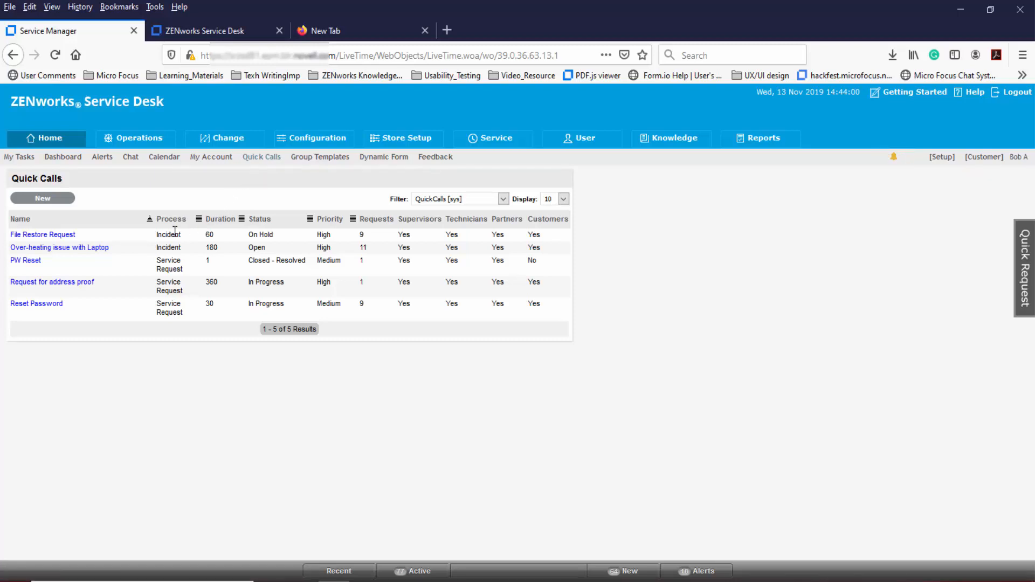
left_click(86, 248)
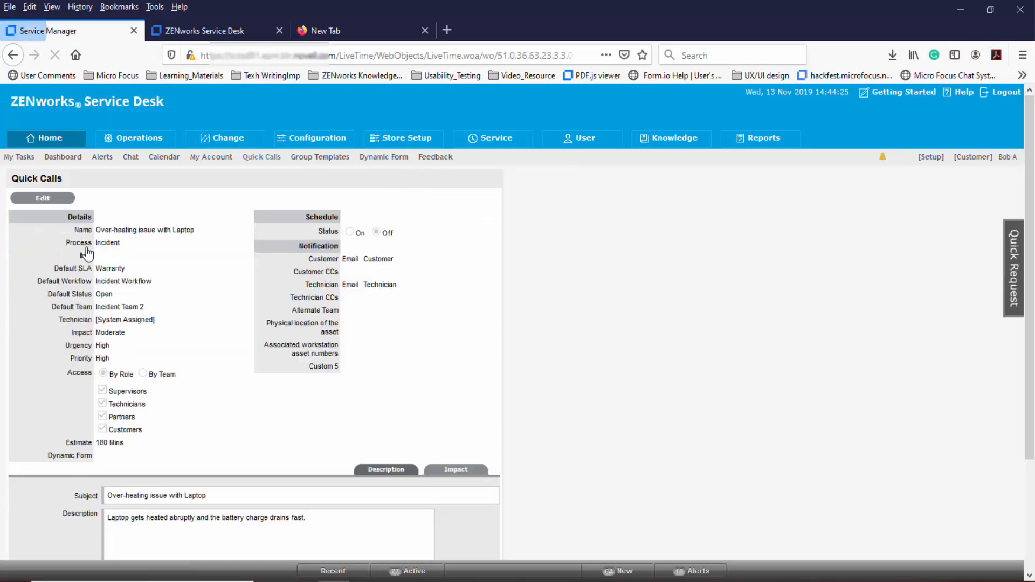
left_click(69, 198)
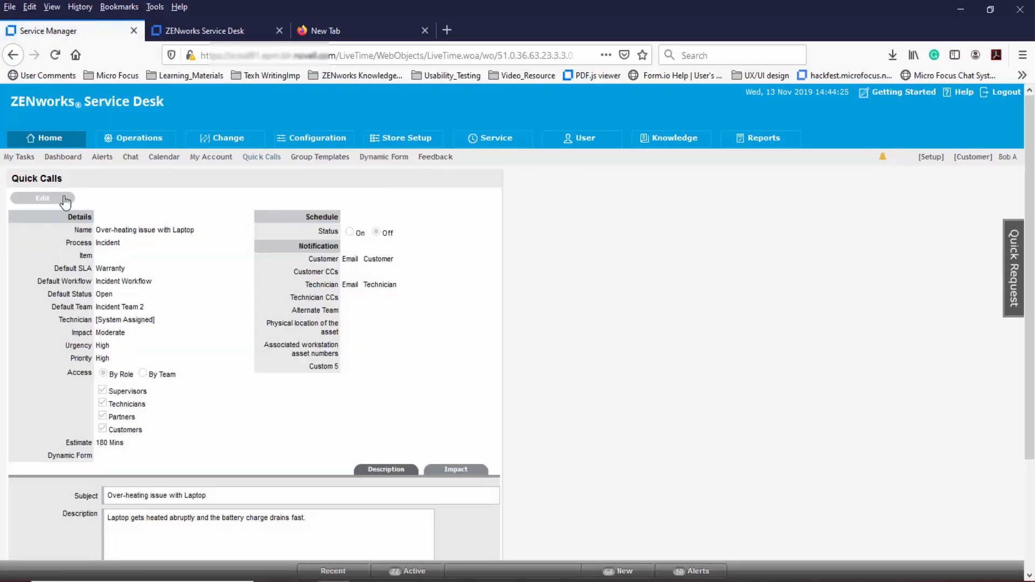
scroll(296, 231, "down", 3)
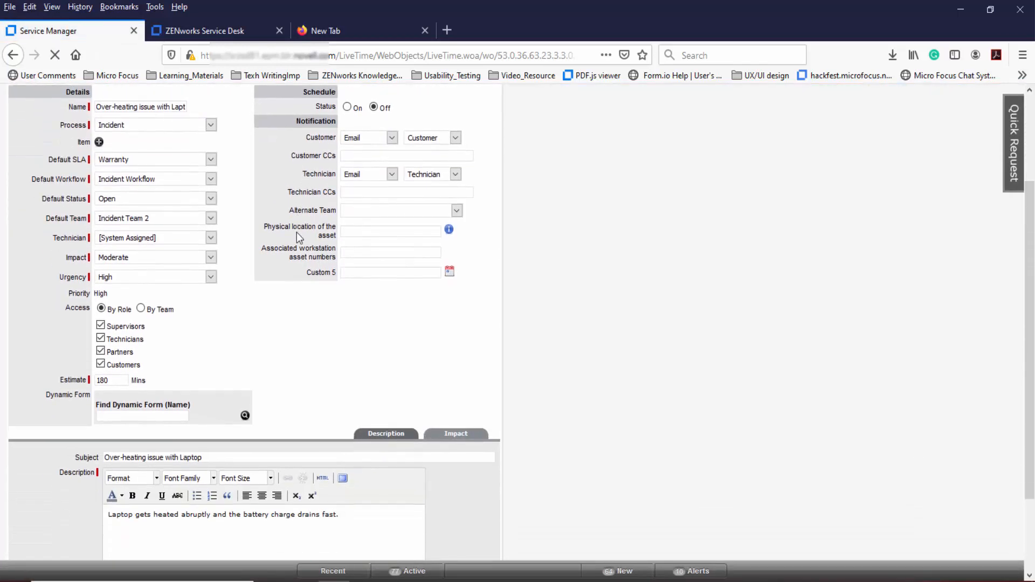
left_click(244, 404)
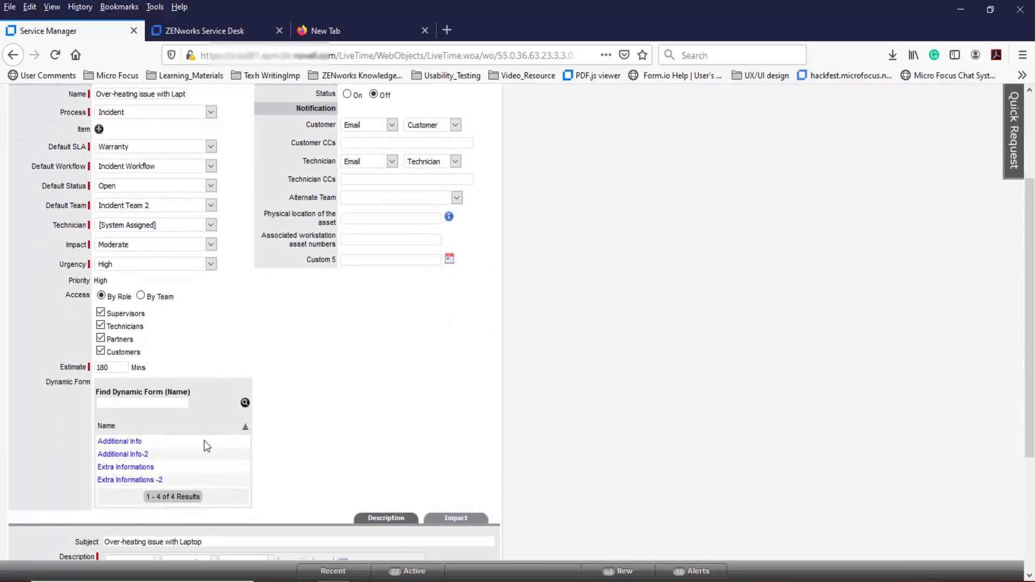
left_click(143, 456)
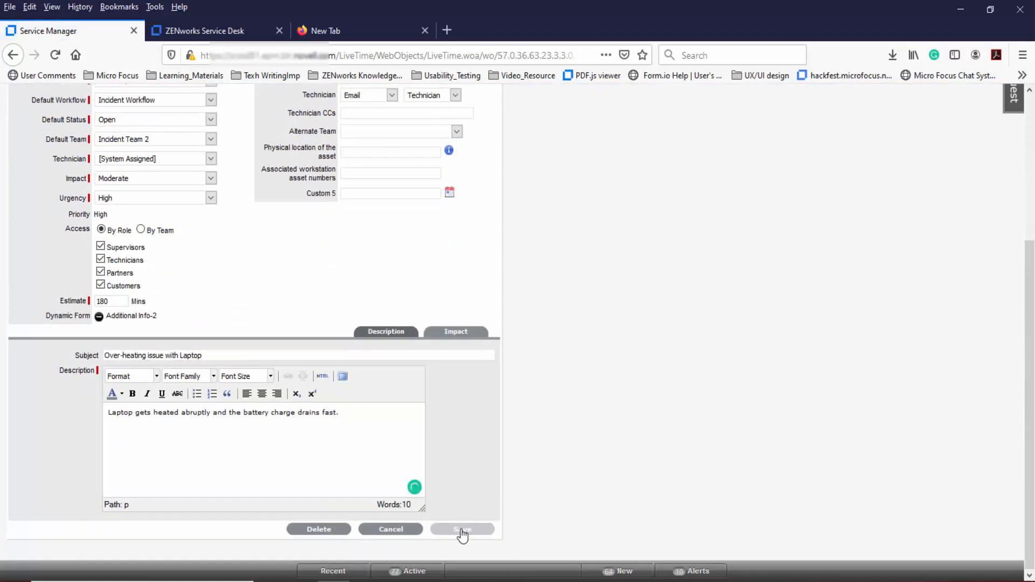
left_click(461, 531)
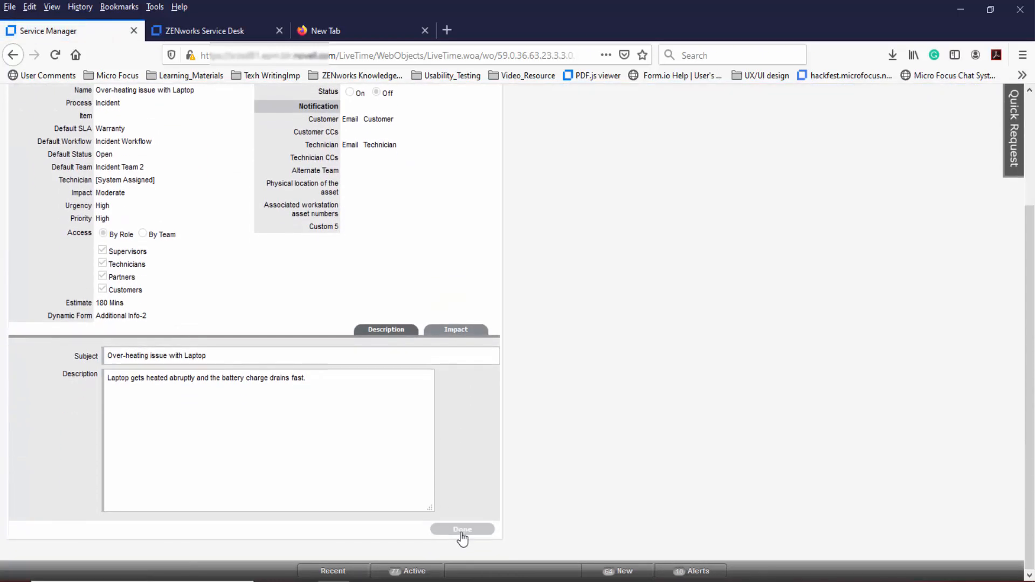
left_click(462, 529)
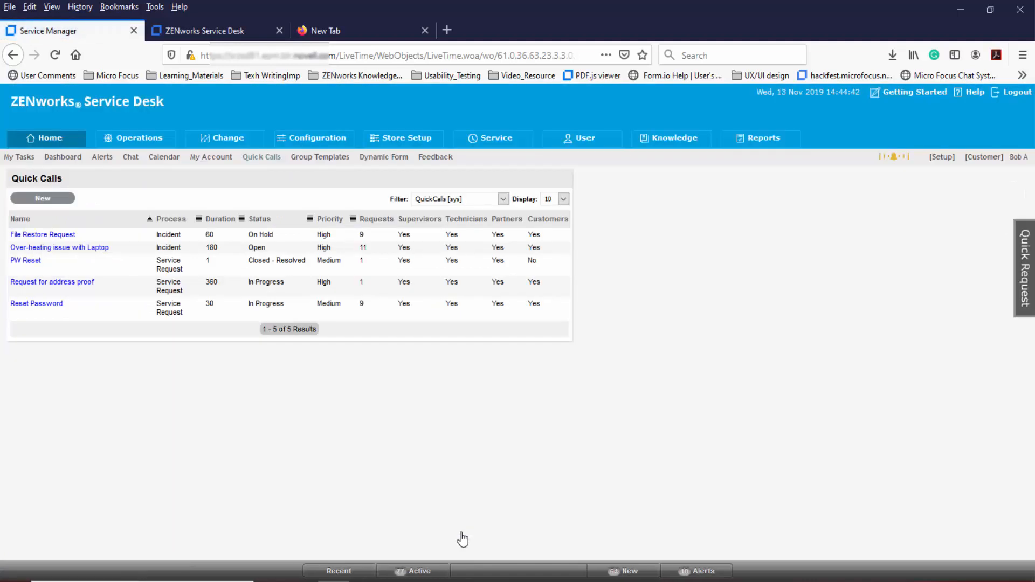
In the end-user portal, start a new request from the "Over-heating issue with Laptop" quick call with Windows_bundle2 as the item
key("ctrl+Tab")
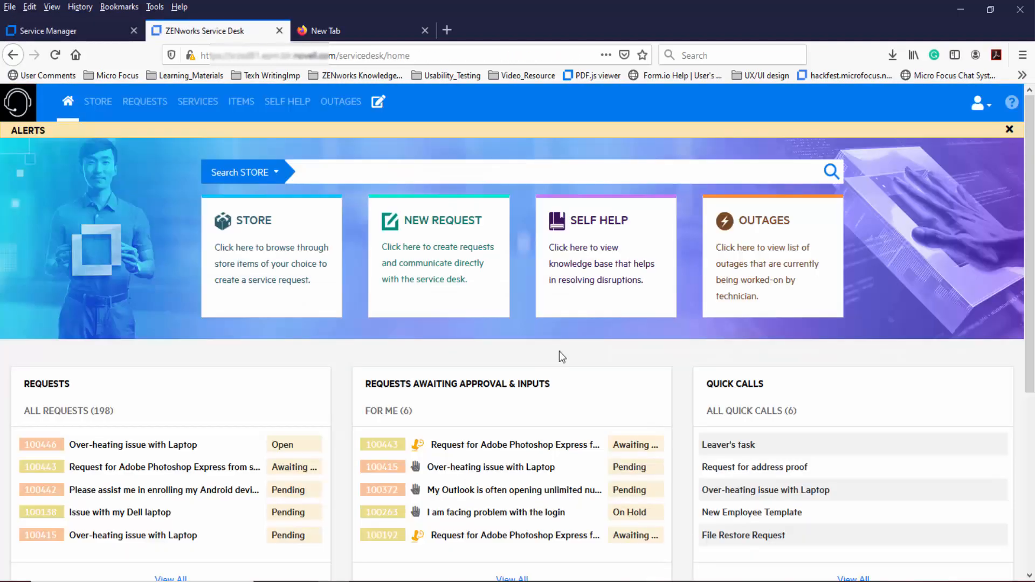
left_click(379, 102)
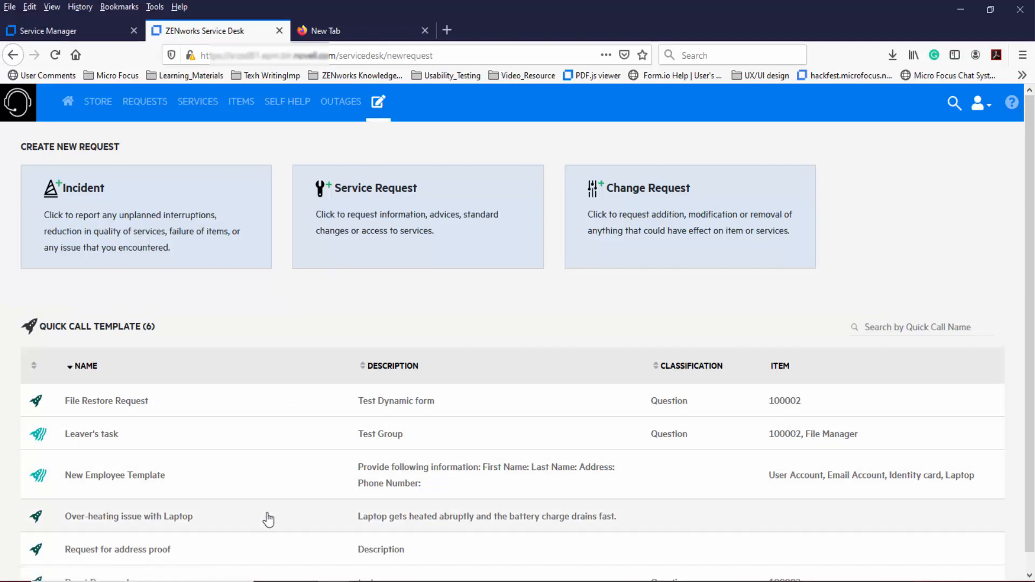
left_click(267, 516)
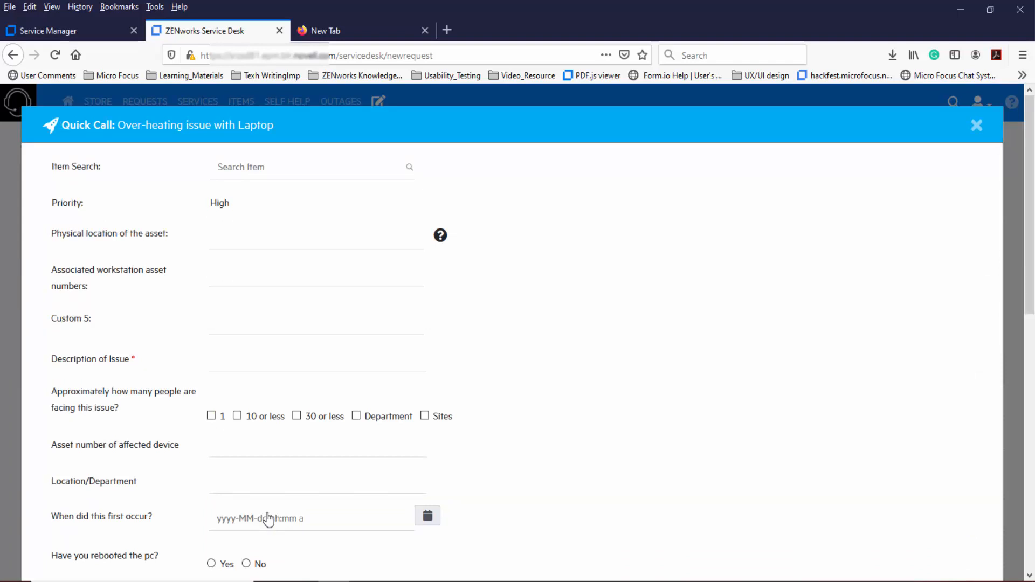
scroll(779, 318, "down", 3)
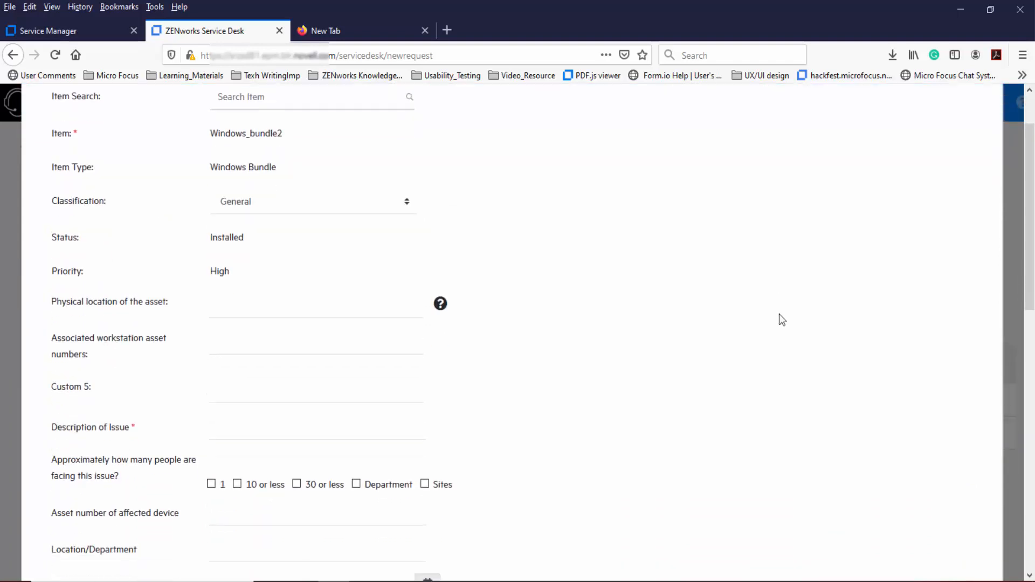
Describe the issue as "Overheating of Laptop", answer No to "Have you rebooted the pc?", and submit the request
left_click(306, 342)
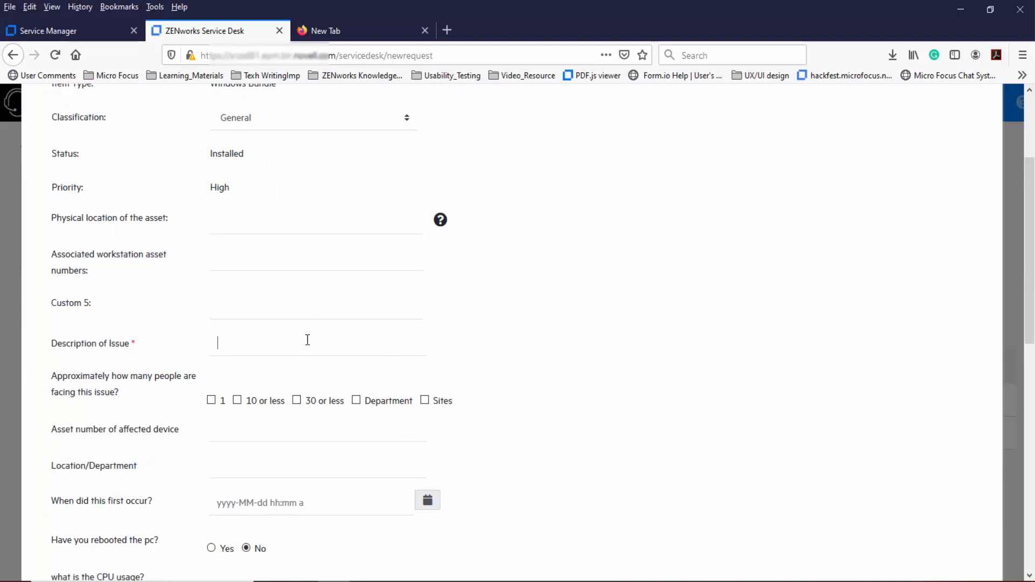
type("Overheating of Laptop")
scroll(609, 354, "down", 10)
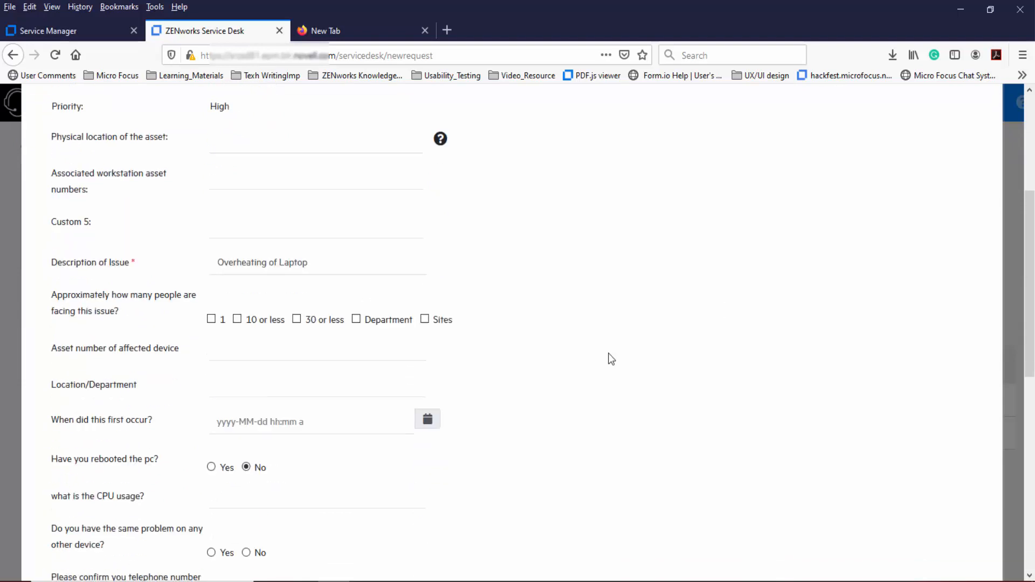
scroll(610, 353, "down", 1)
left_click(840, 549)
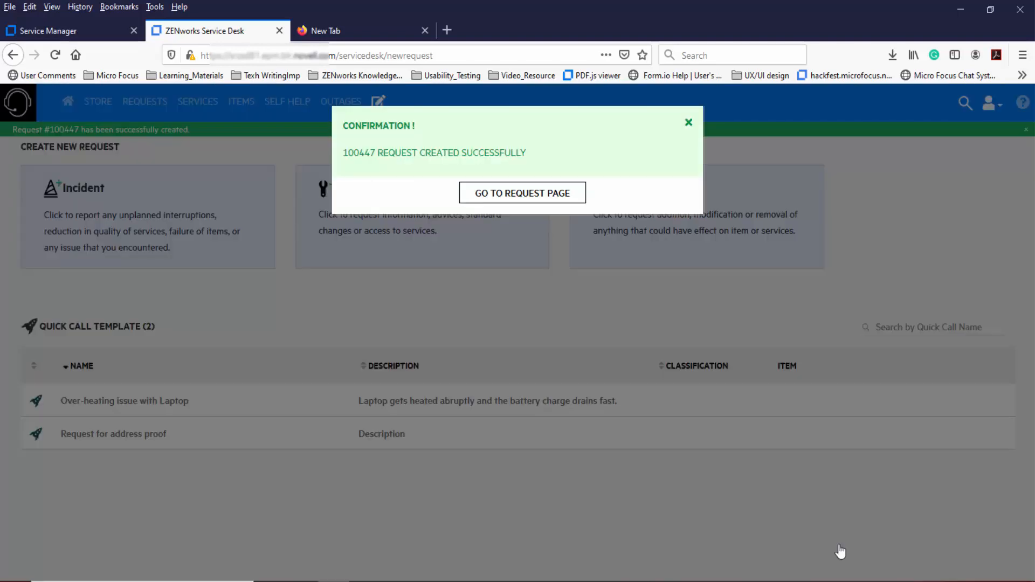
Review the new request's details on the portal's Requests page and among the incidents in Service Manager
left_click(539, 205)
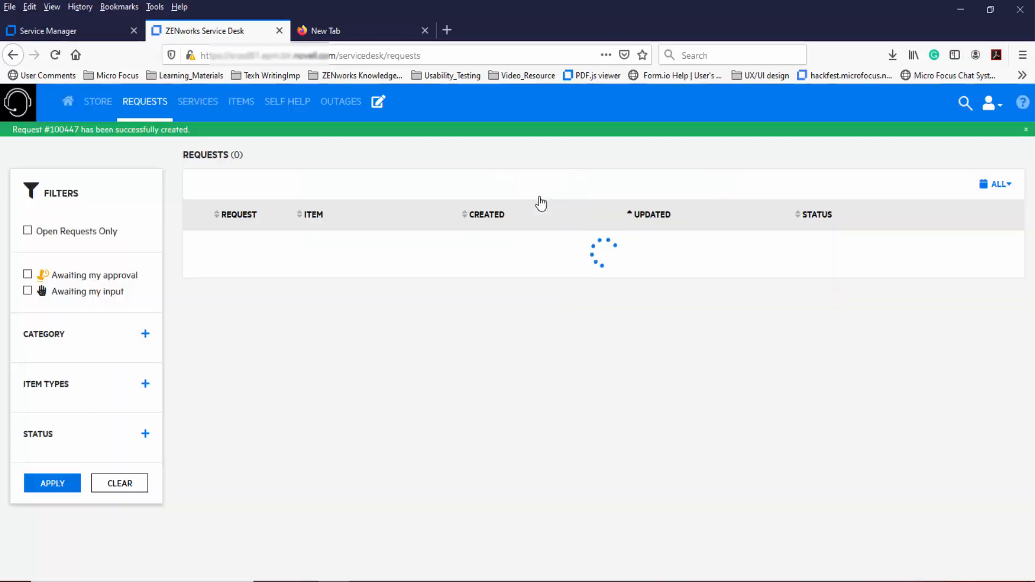
left_click(509, 269)
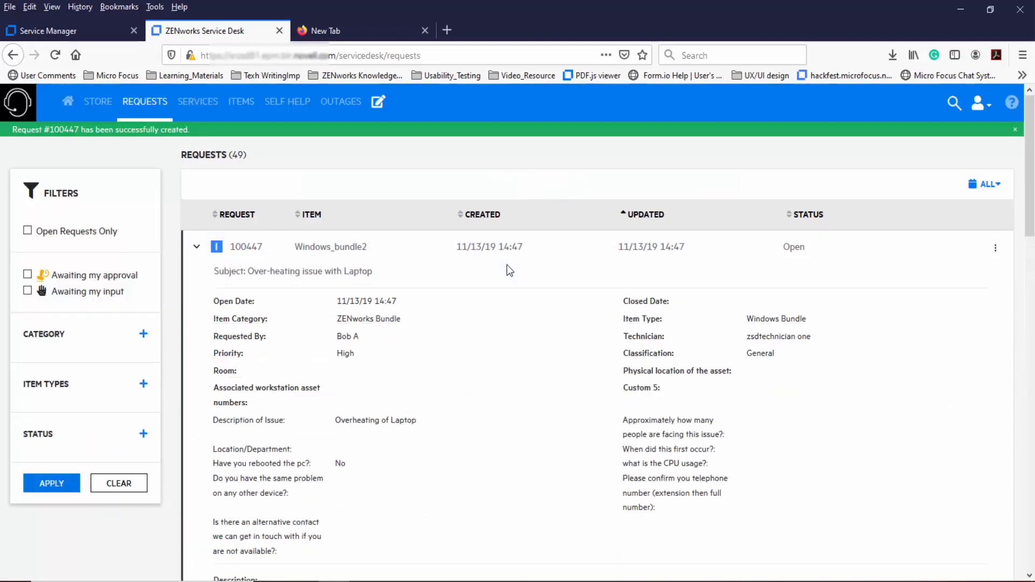
left_click(89, 37)
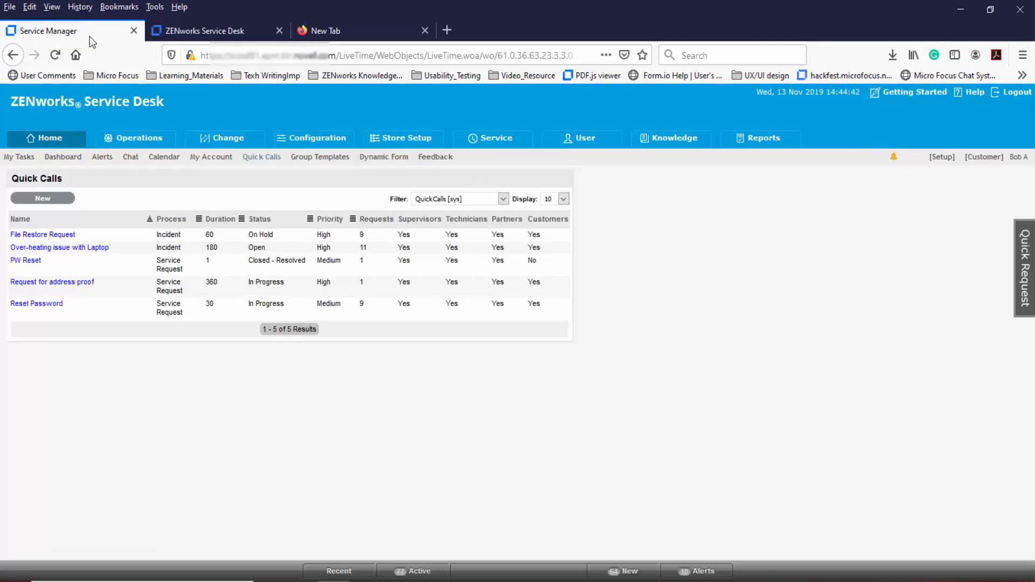
left_click(157, 139)
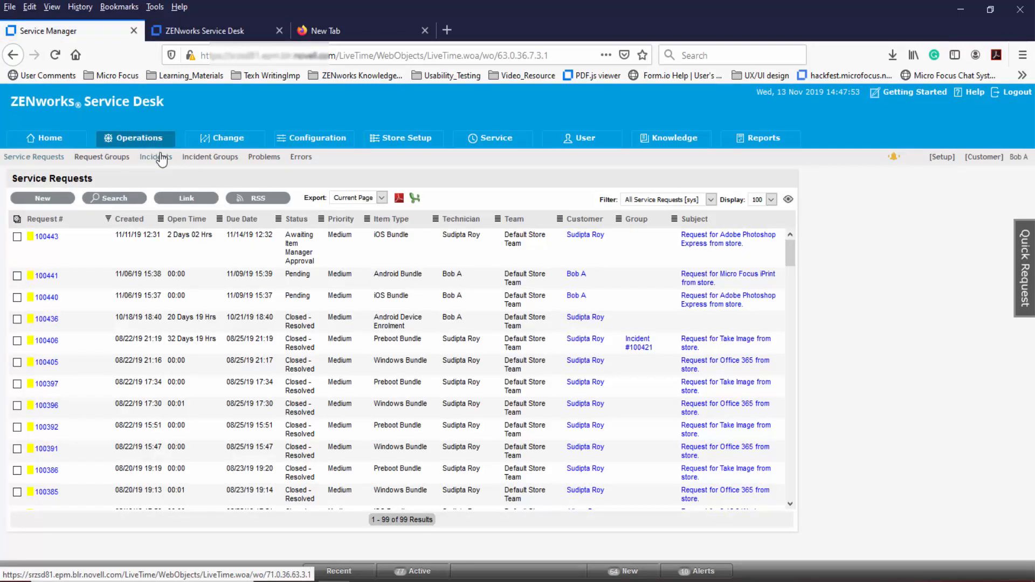
left_click(160, 155)
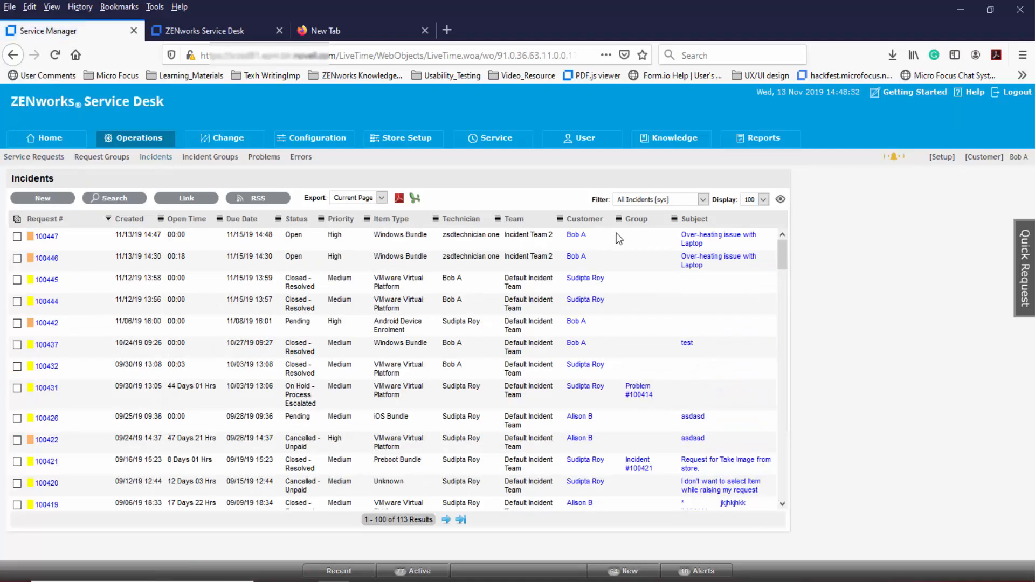
left_click(46, 236)
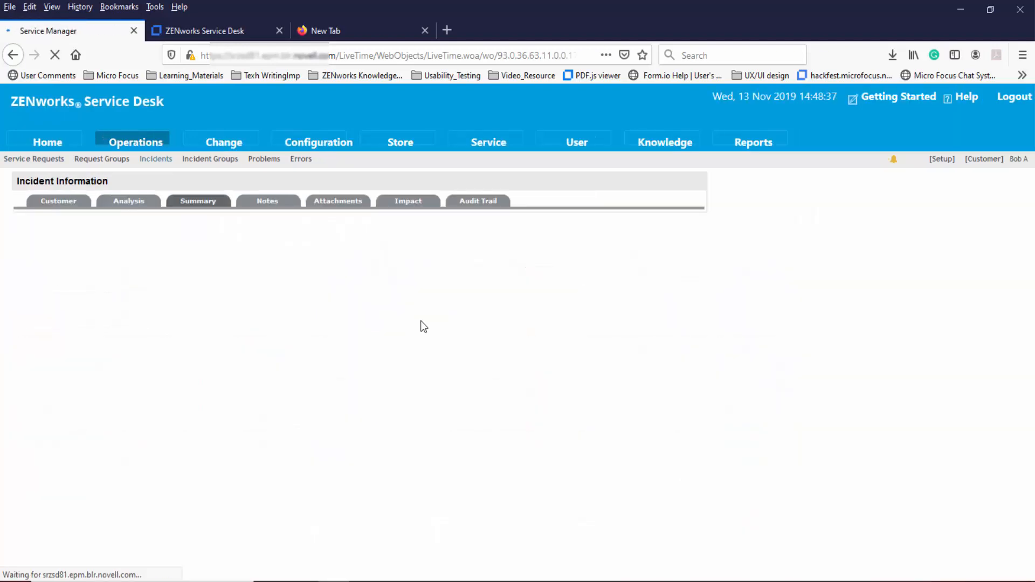
scroll(318, 337, "down", 6)
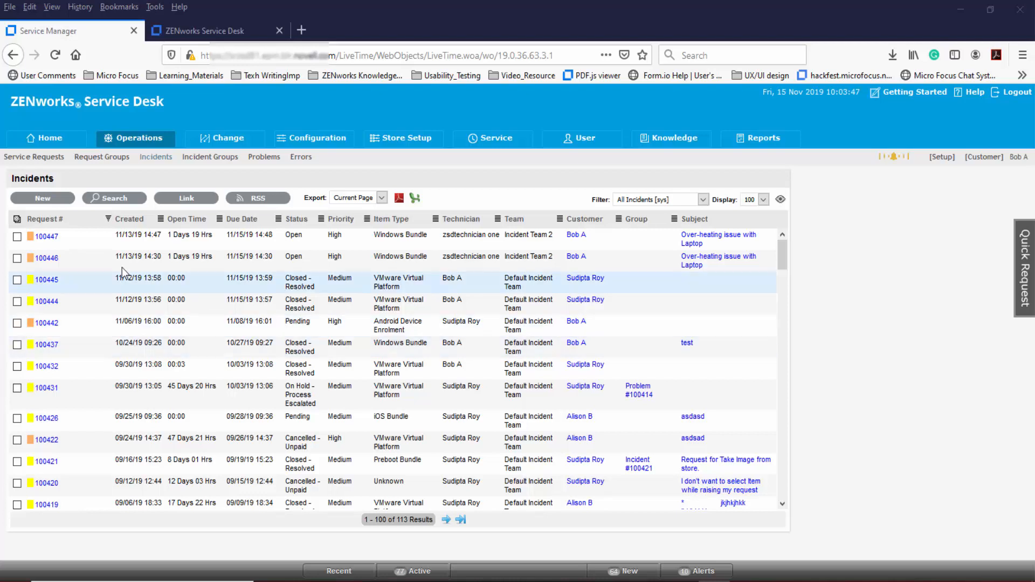
Add the note "Please share the System Log. Thanks" to the newest over-heating incident, requiring additional information from the customer, and view its notes
left_click(46, 237)
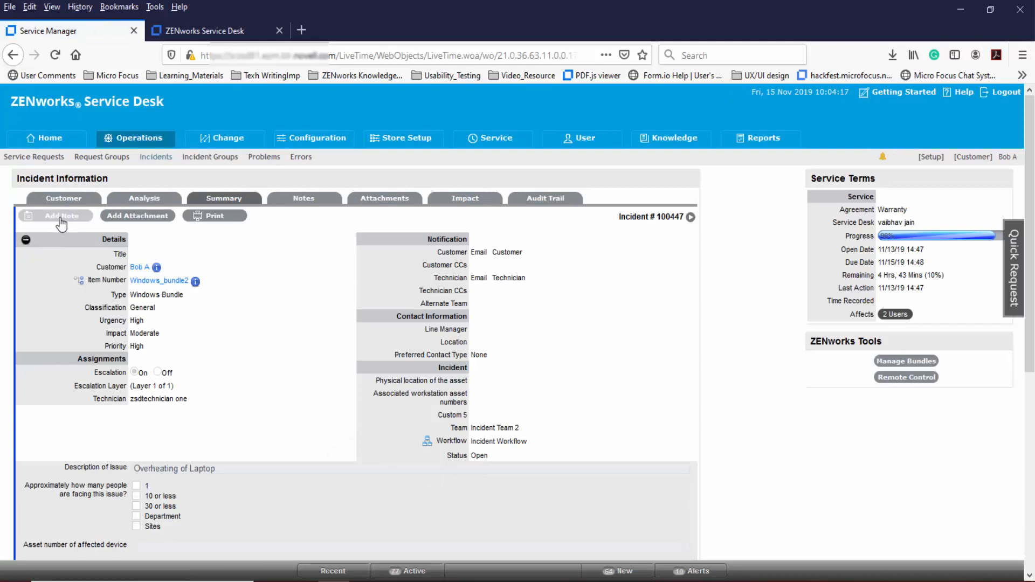
left_click(61, 222)
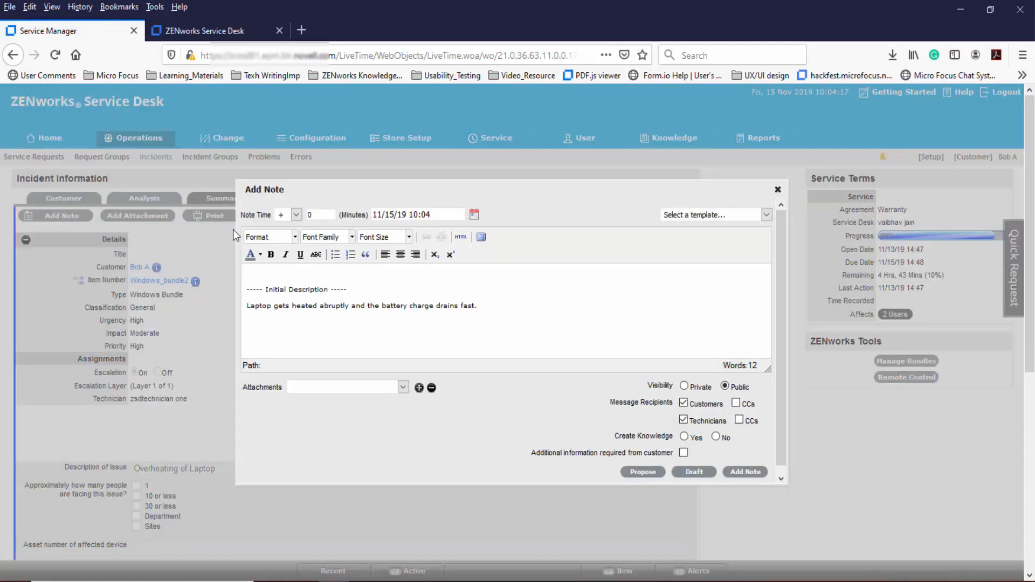
type("Please share the System Log.")
key("Return")
type("Thanks")
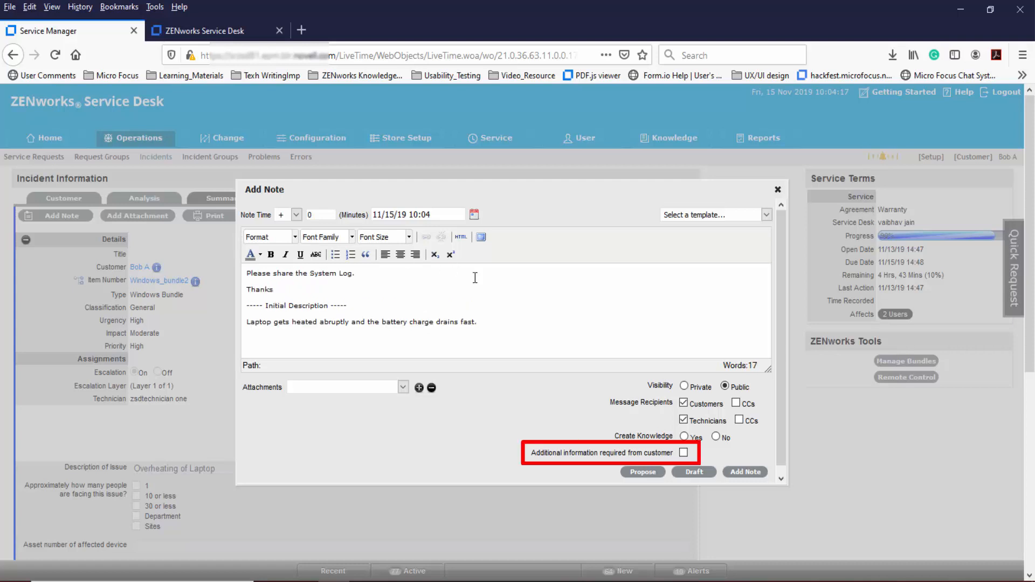
left_click(683, 453)
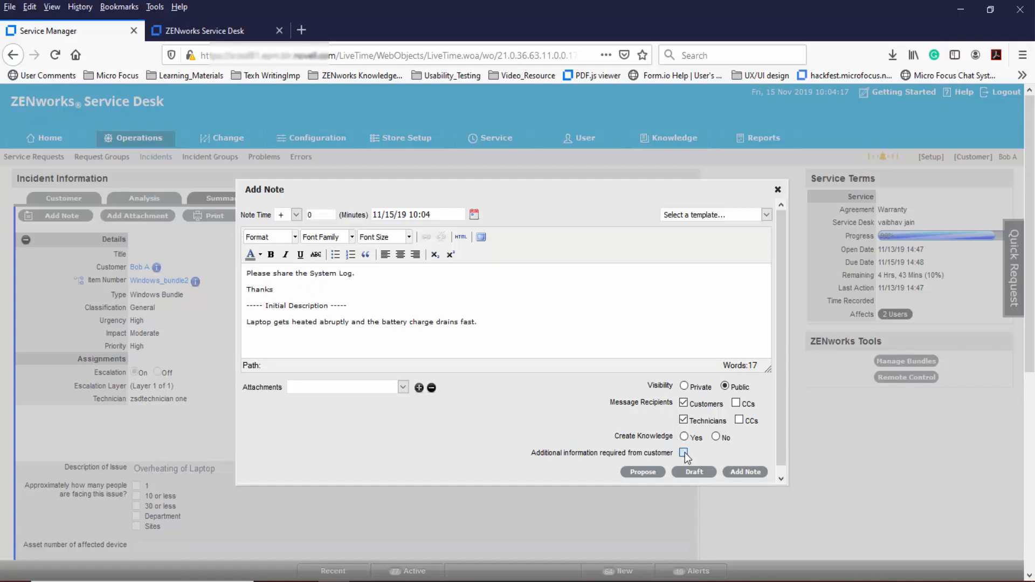
left_click(744, 472)
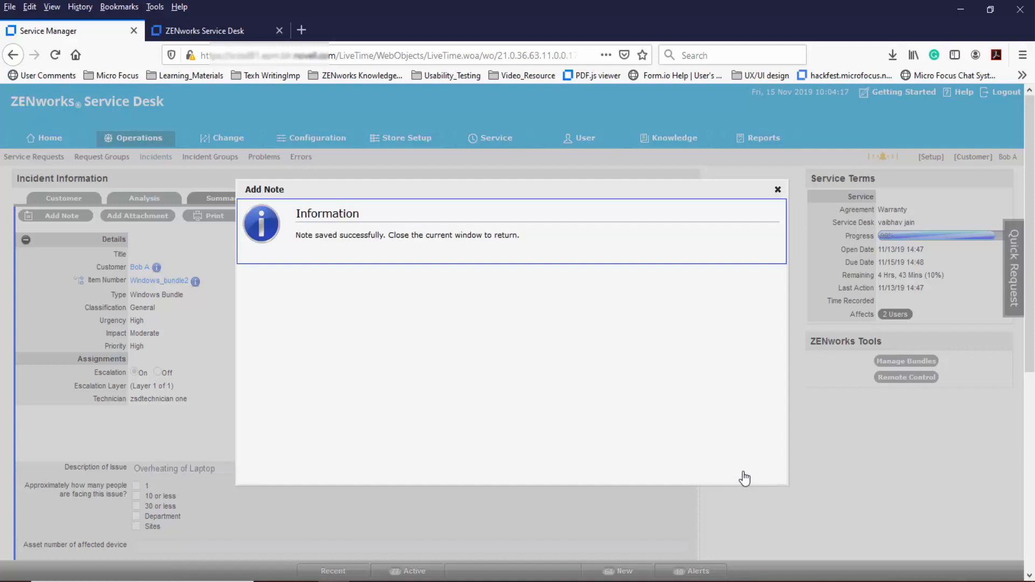
left_click(777, 189)
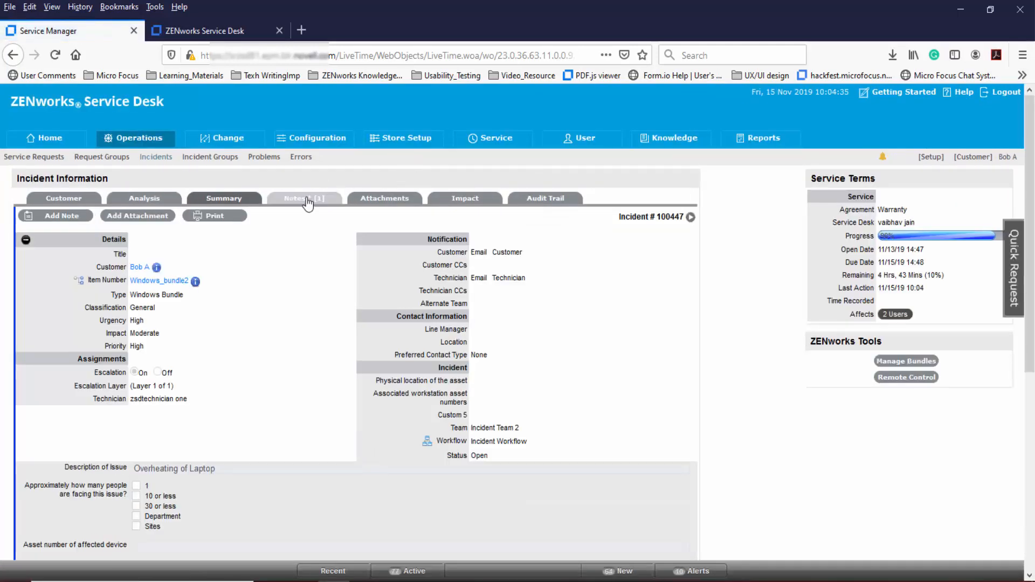
left_click(303, 198)
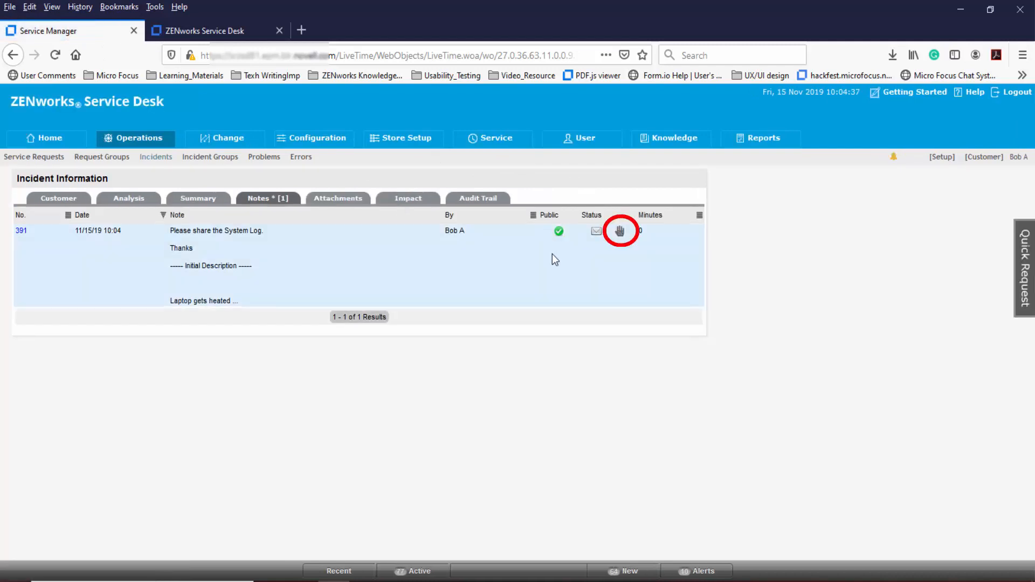
In the end-user portal, start a note on the newest over-heating request and attach the file system.log
left_click(206, 38)
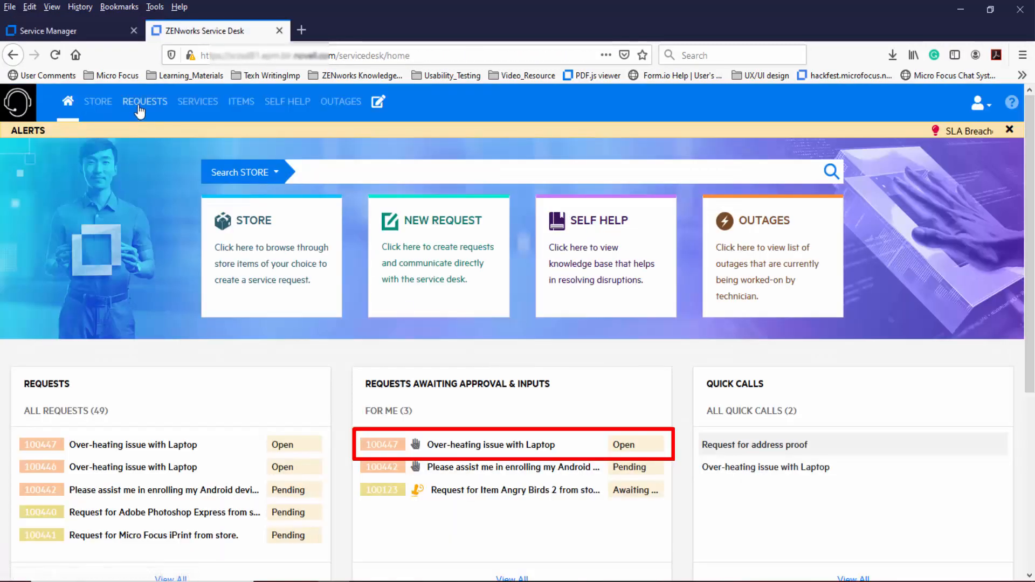
left_click(400, 431)
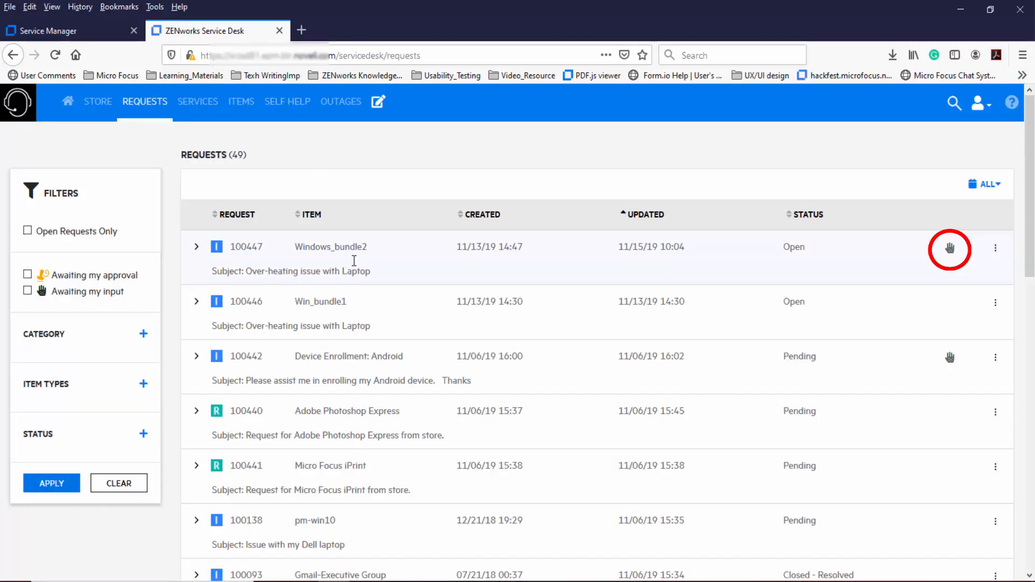
left_click(431, 252)
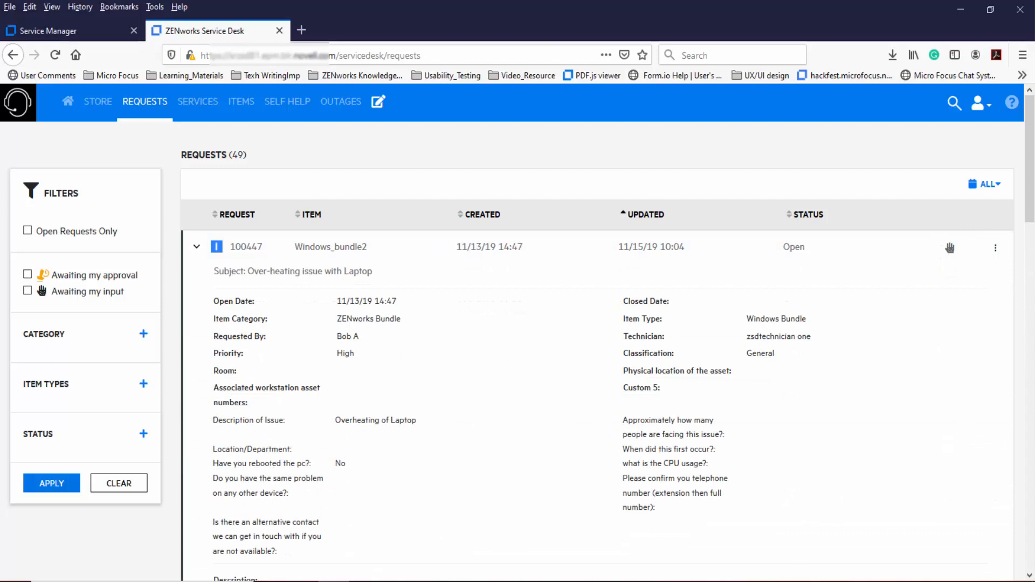
left_click(995, 247)
left_click(963, 270)
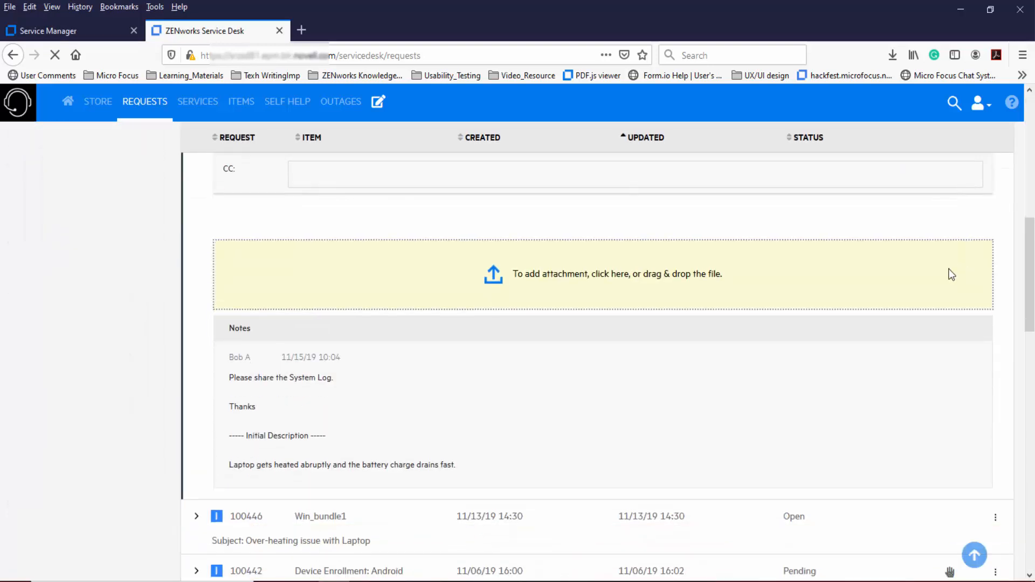
left_click(625, 409)
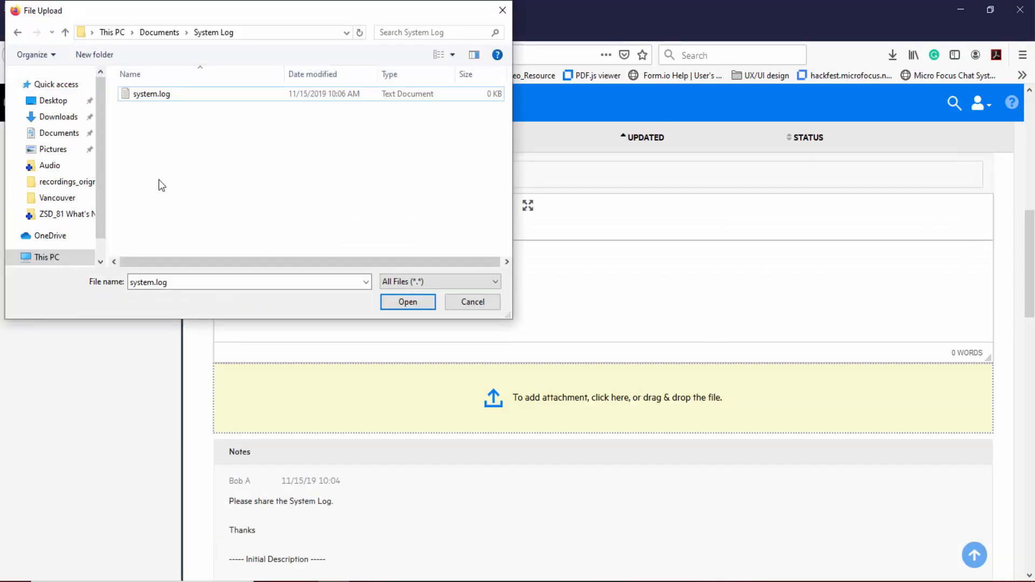
left_click(400, 302)
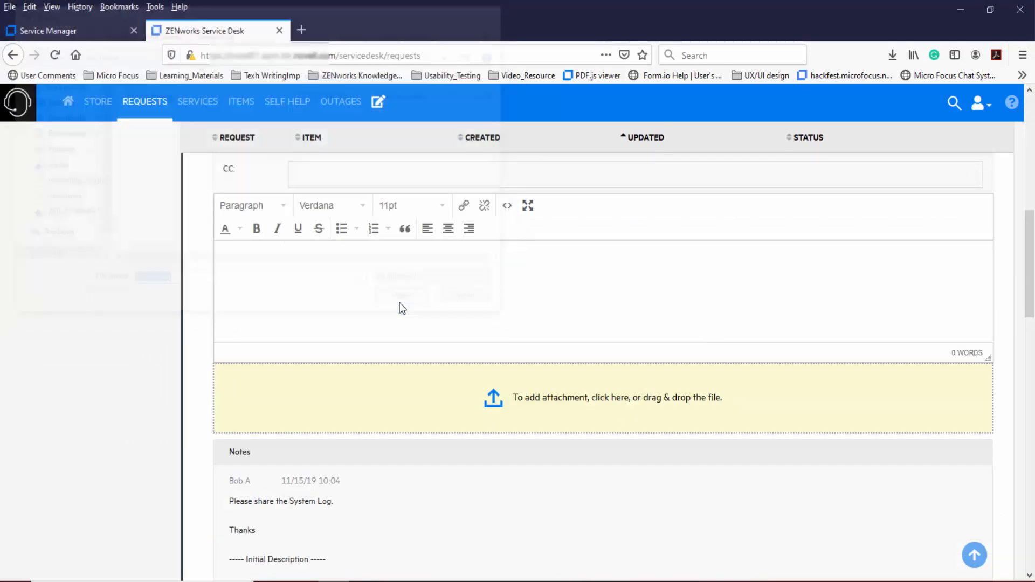
Enter "Please find the log file as an attachment." as the note's text and submit it to the over-heating request
left_click(627, 292)
type("Please find the log file as an attachment.")
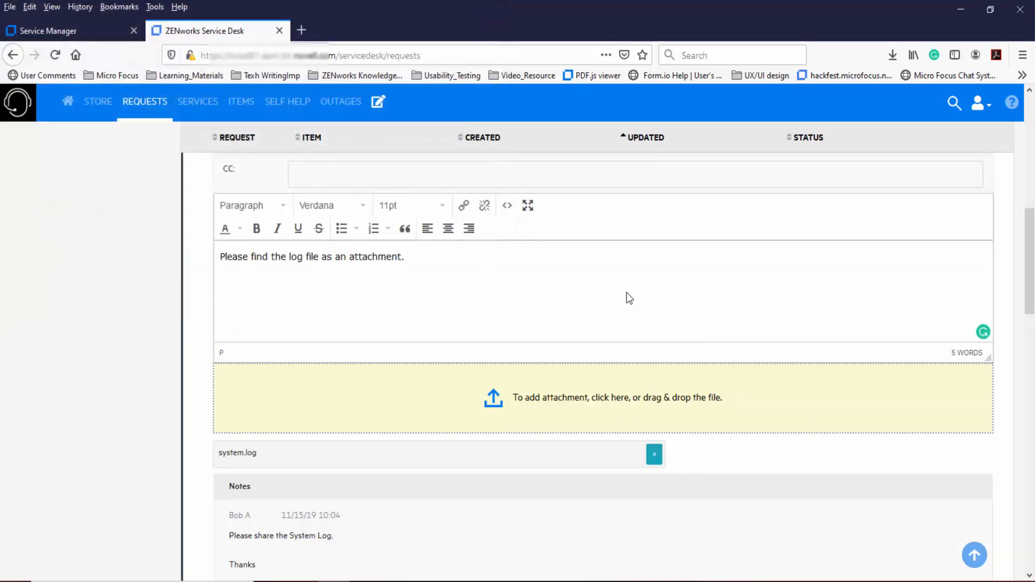
scroll(627, 293, "up", 4)
left_click(944, 351)
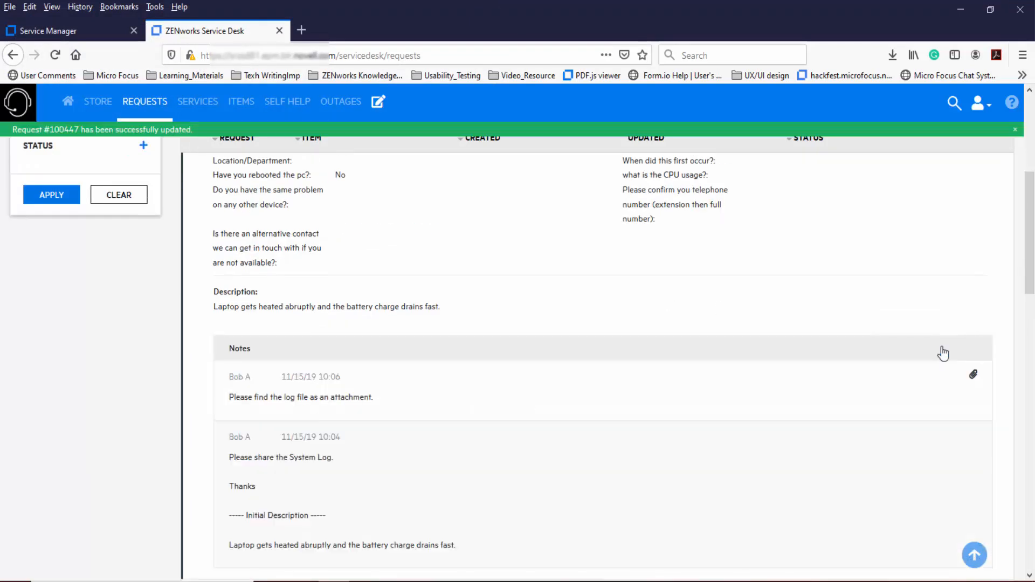
scroll(554, 333, "up", 5)
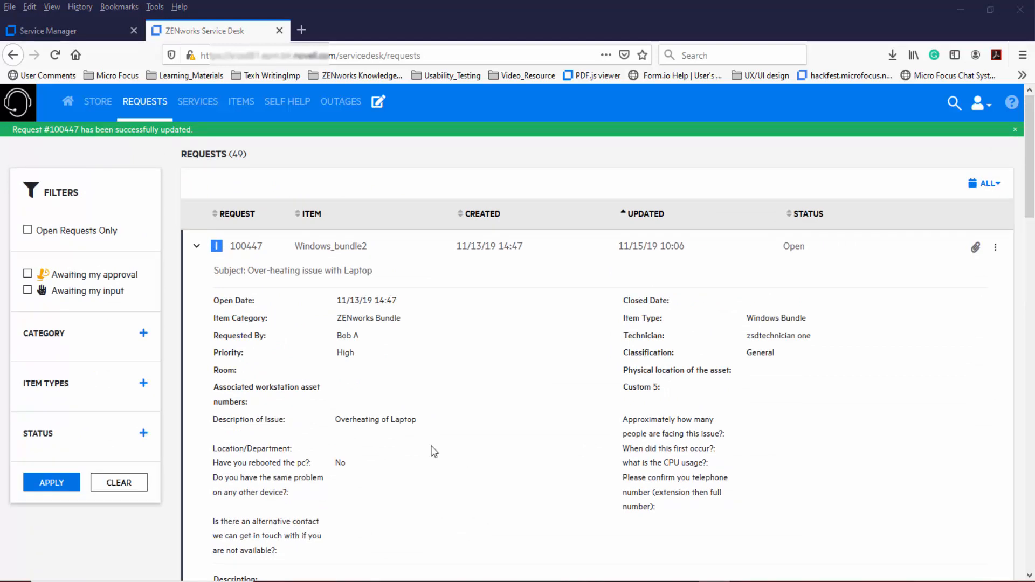
Switch to Service Manager and refresh the over-heating incident's notes to review the customer's reply
left_click(112, 34)
key("F5")
left_click(694, 293)
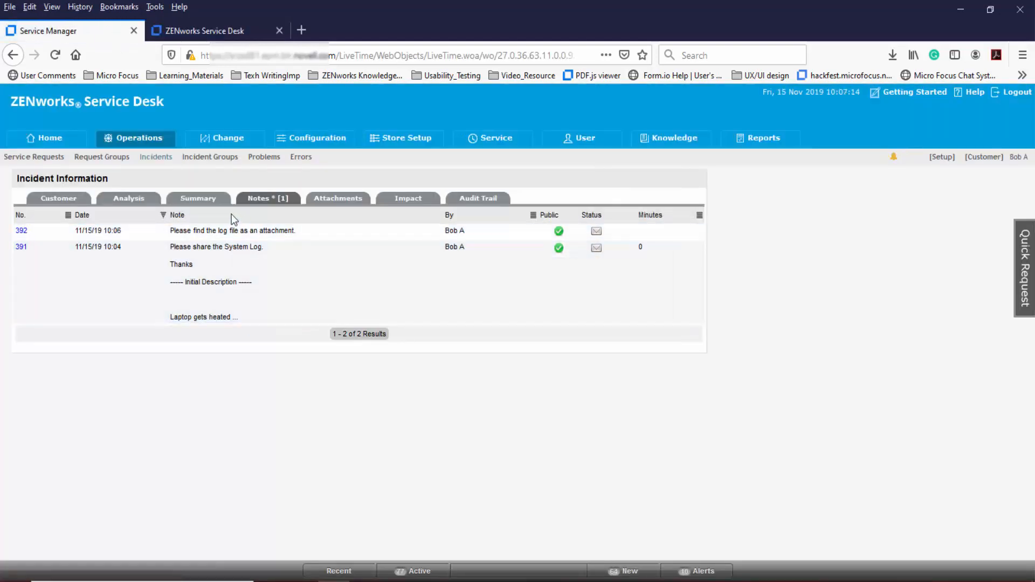
Add the note "Please share the info again. Thanks" to the incident, requiring additional information from the customer, and view its notes
left_click(208, 202)
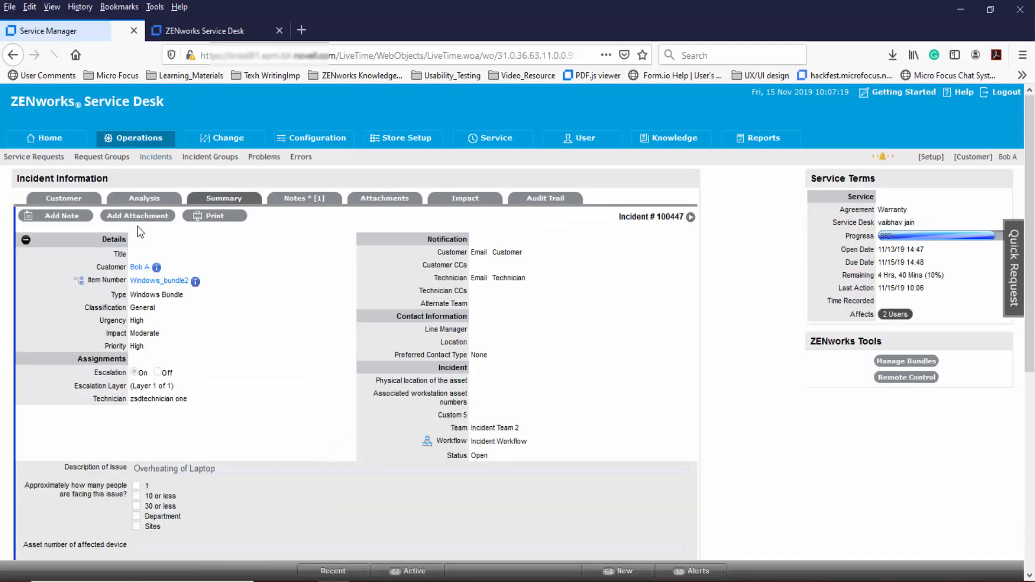
left_click(62, 216)
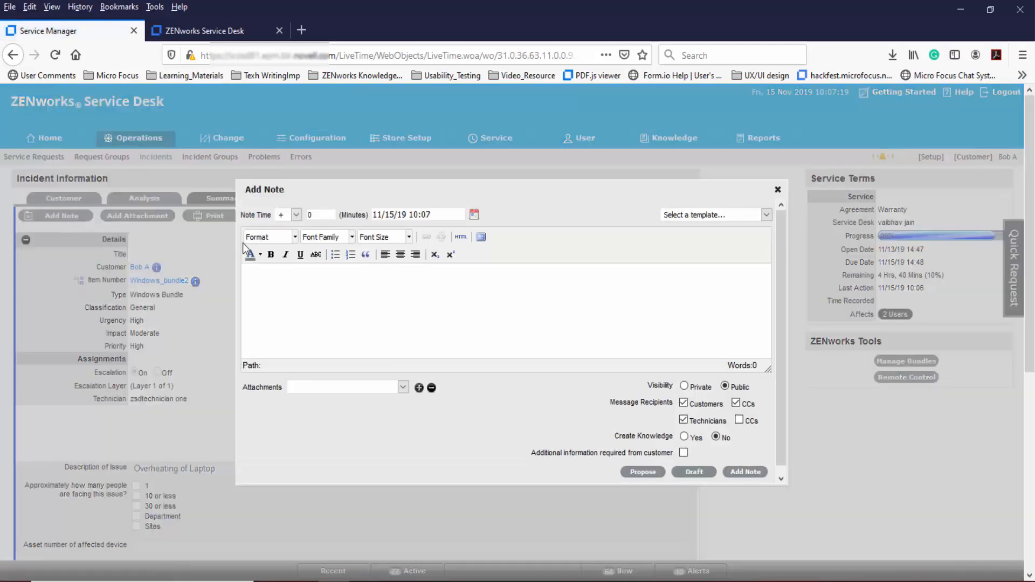
type("Please share the info again. Thanks")
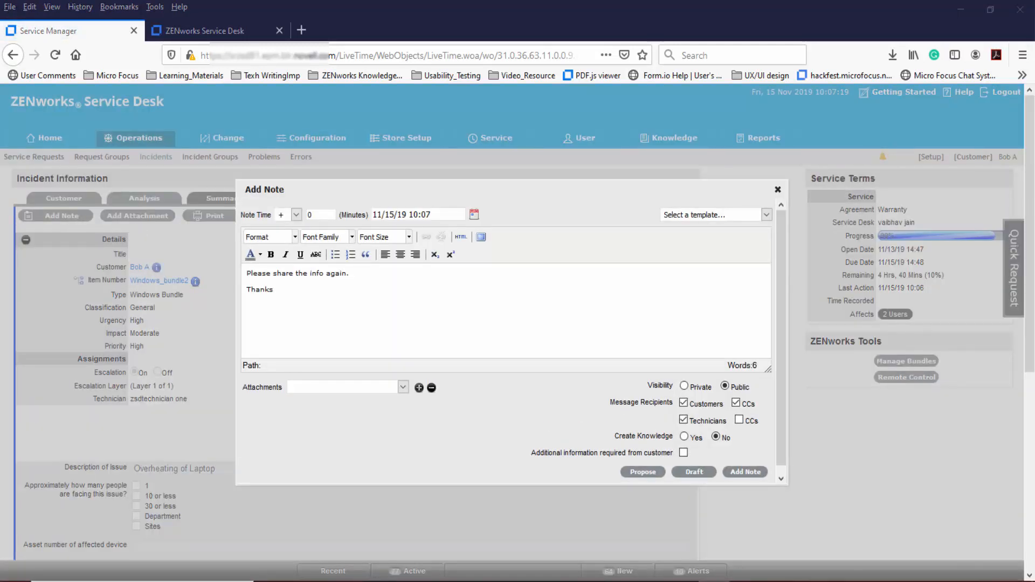
left_click(684, 453)
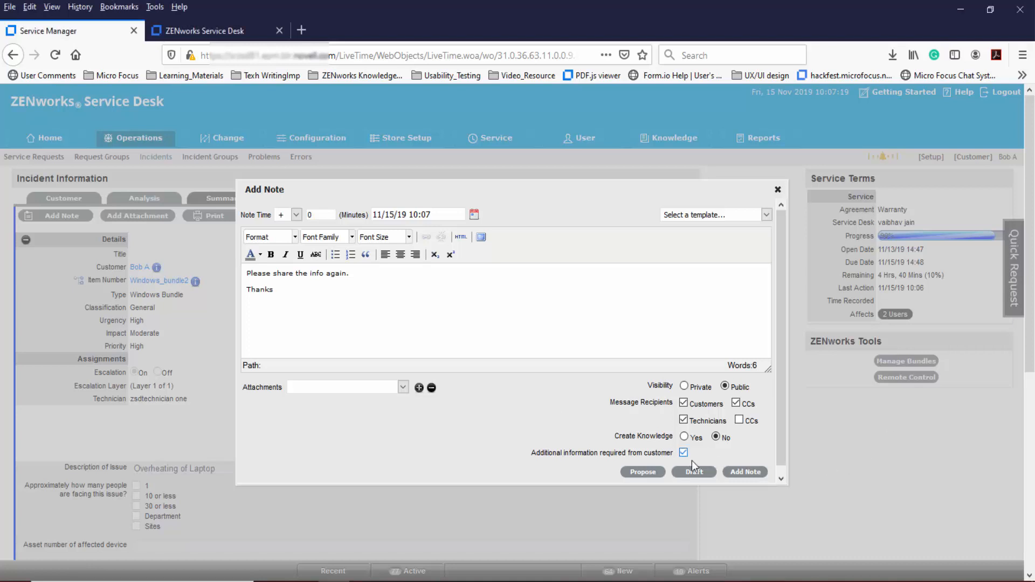
left_click(744, 472)
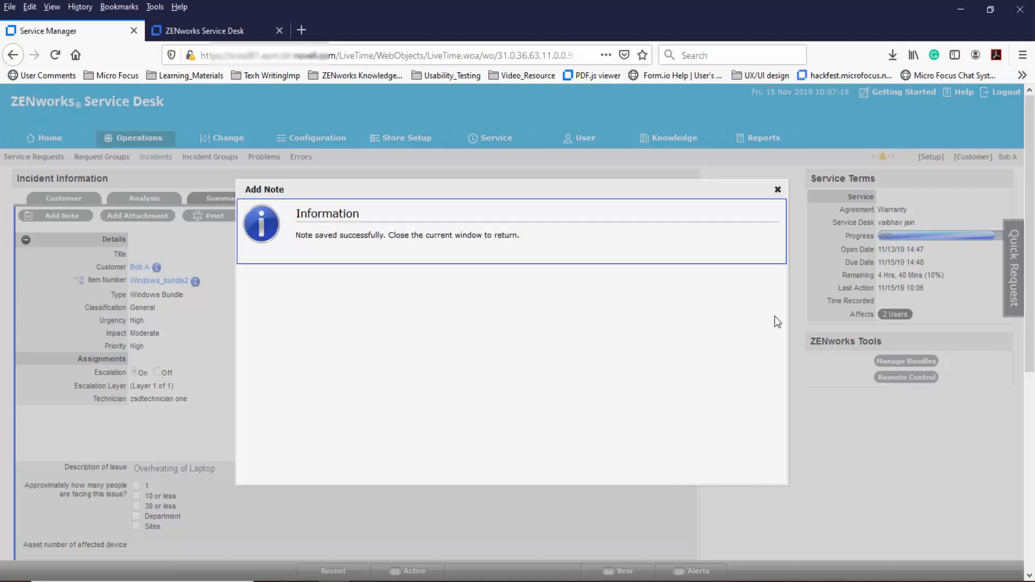
left_click(777, 189)
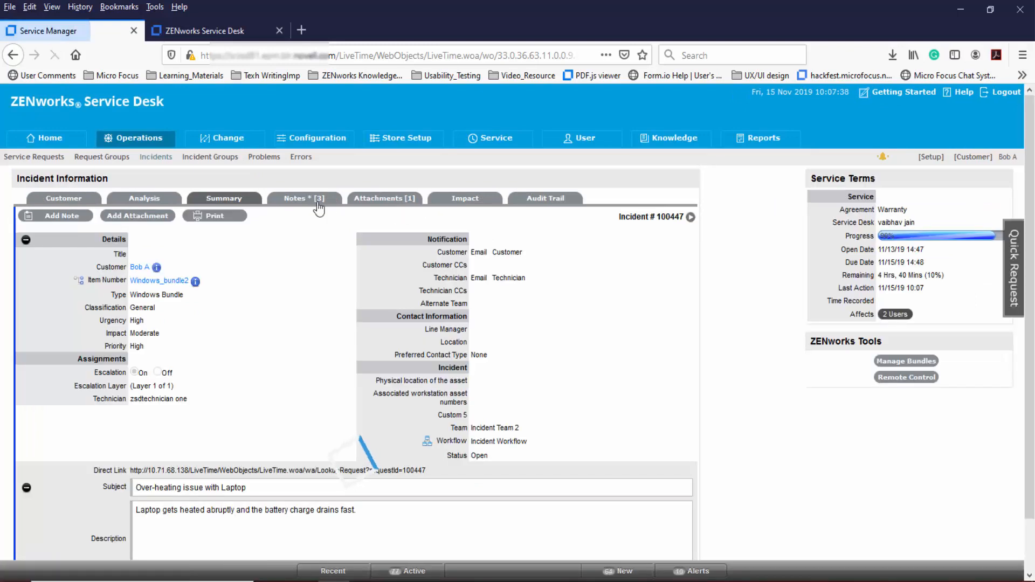
left_click(311, 208)
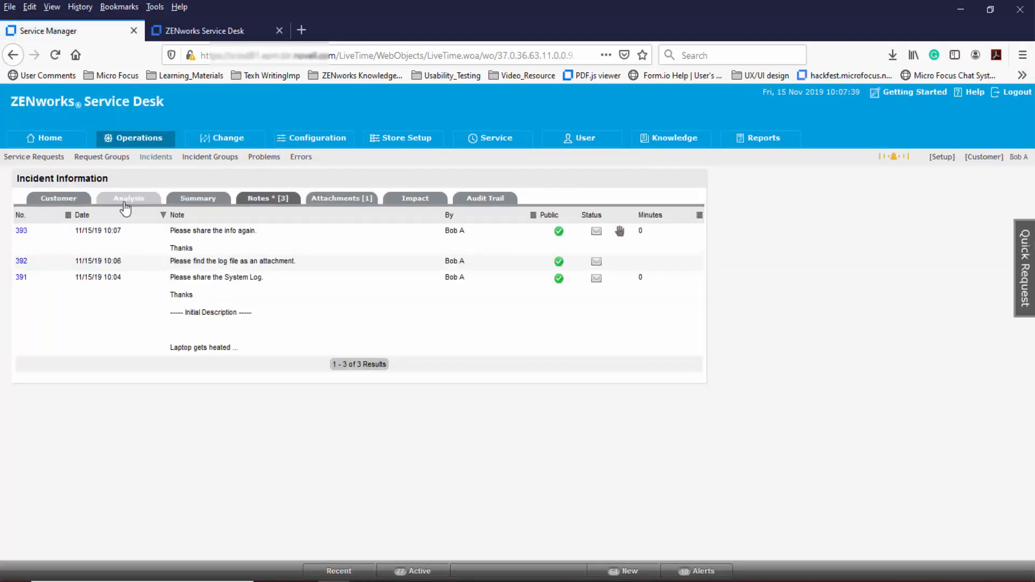
Add the note "Thank you, I have all the information." to the incident, clearing the need for information from the customer
left_click(198, 202)
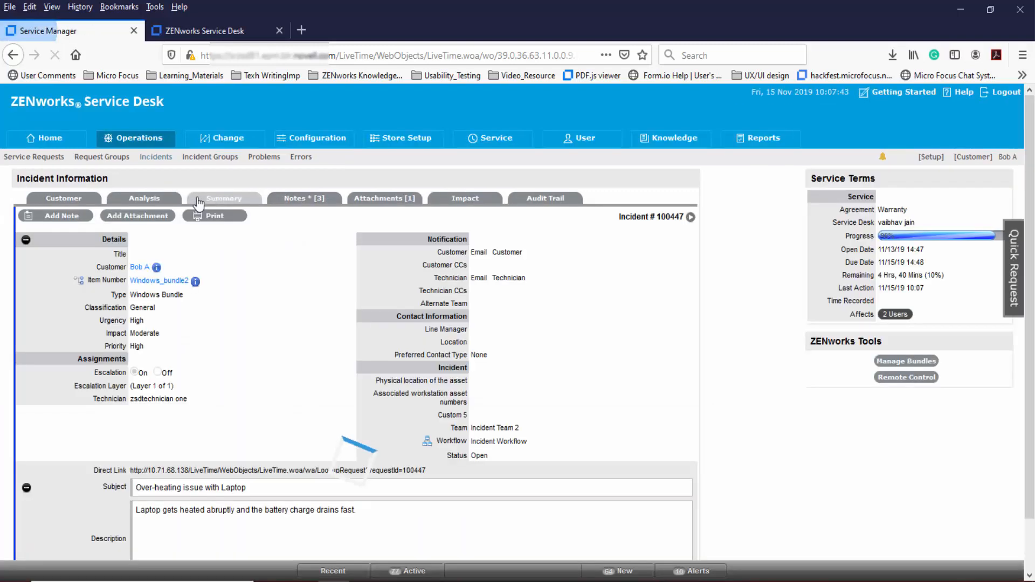
left_click(60, 215)
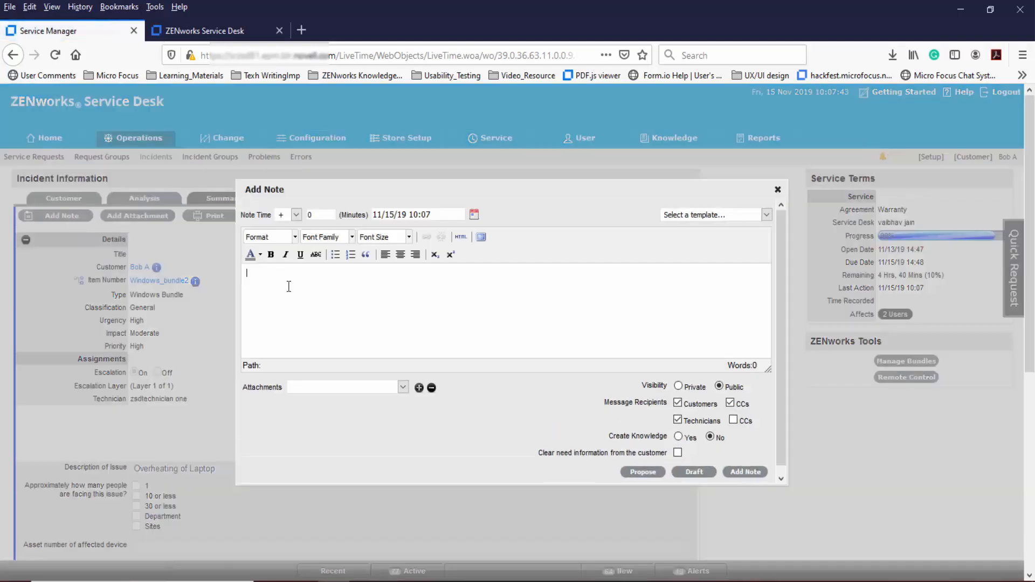
type("Thank you, I have all the information.")
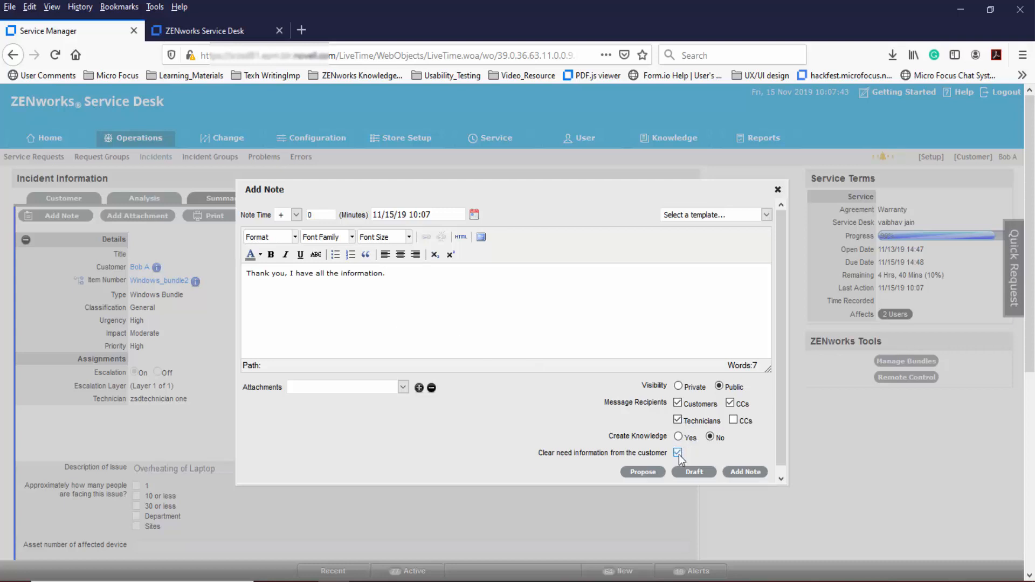
left_click(744, 473)
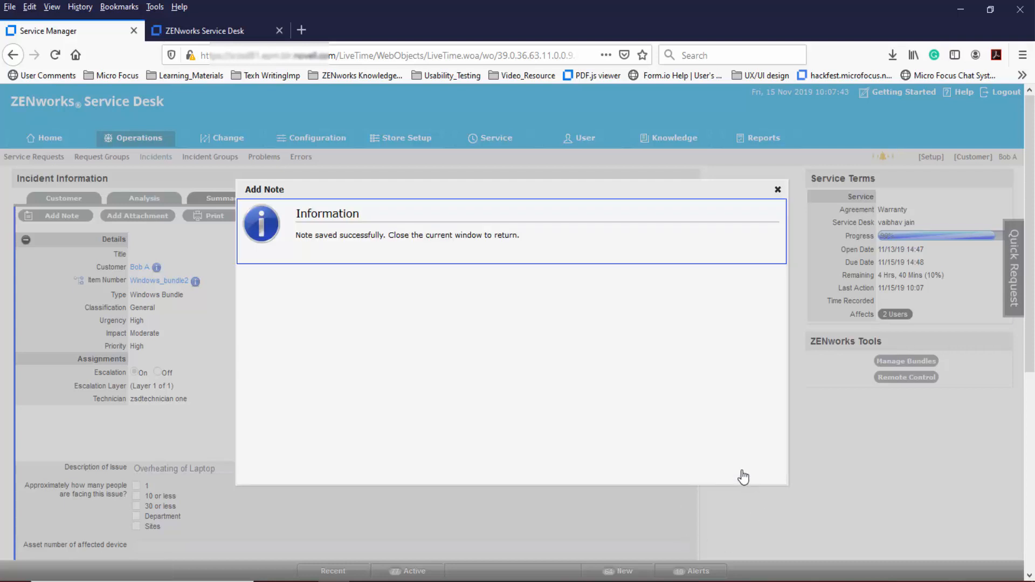
left_click(778, 190)
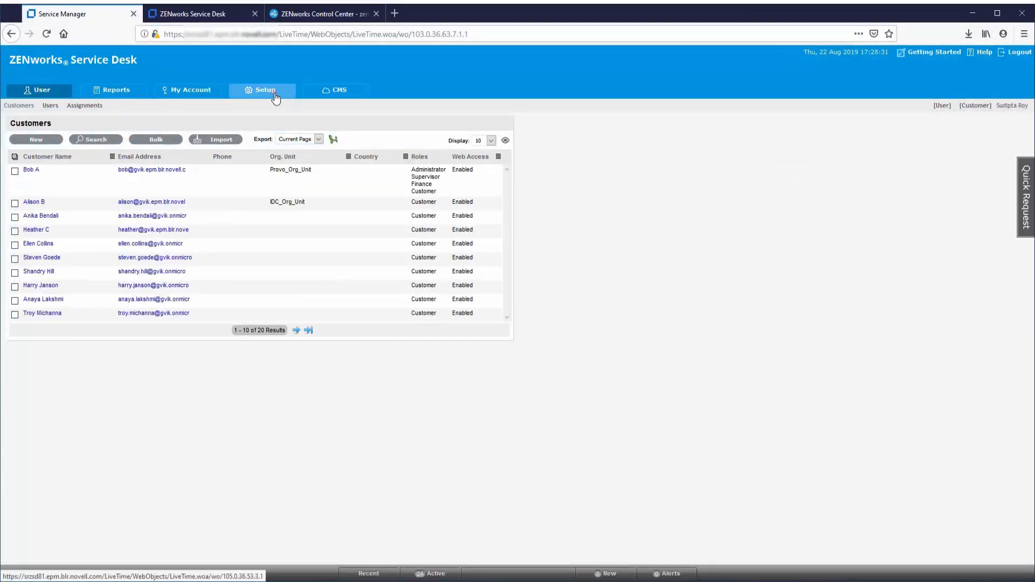
Review the ZENworks server settings in the administrator setup and open the configured ZENworks import server
left_click(276, 97)
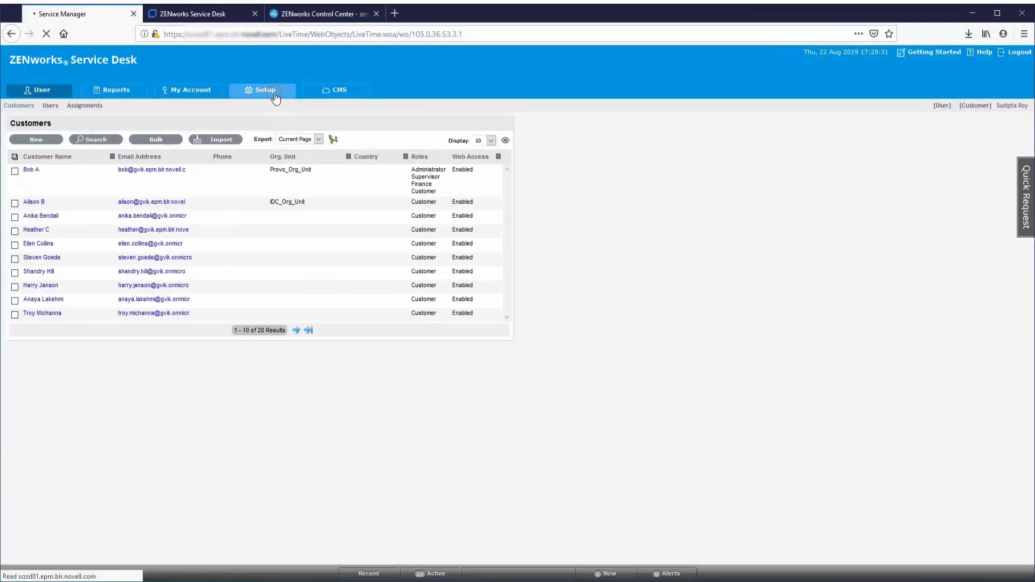
left_click(418, 114)
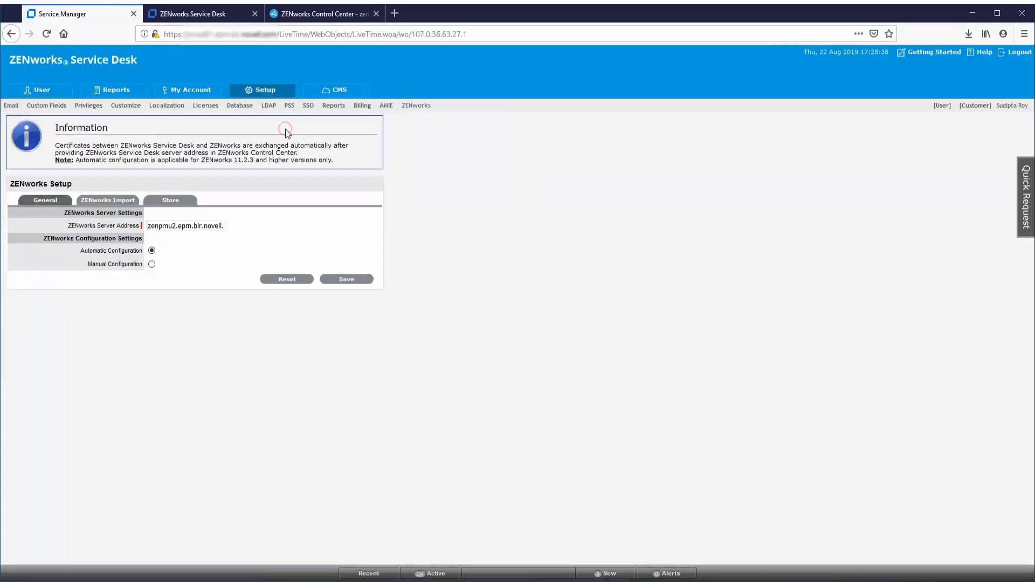
left_click(113, 200)
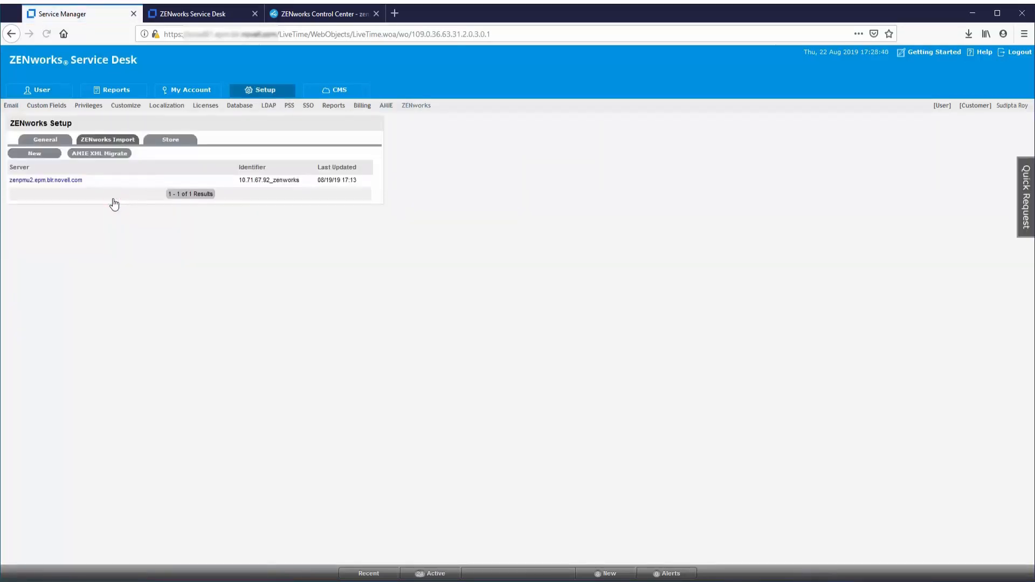
left_click(56, 181)
Switch to the User role and open the Office 365 store item
left_click(940, 107)
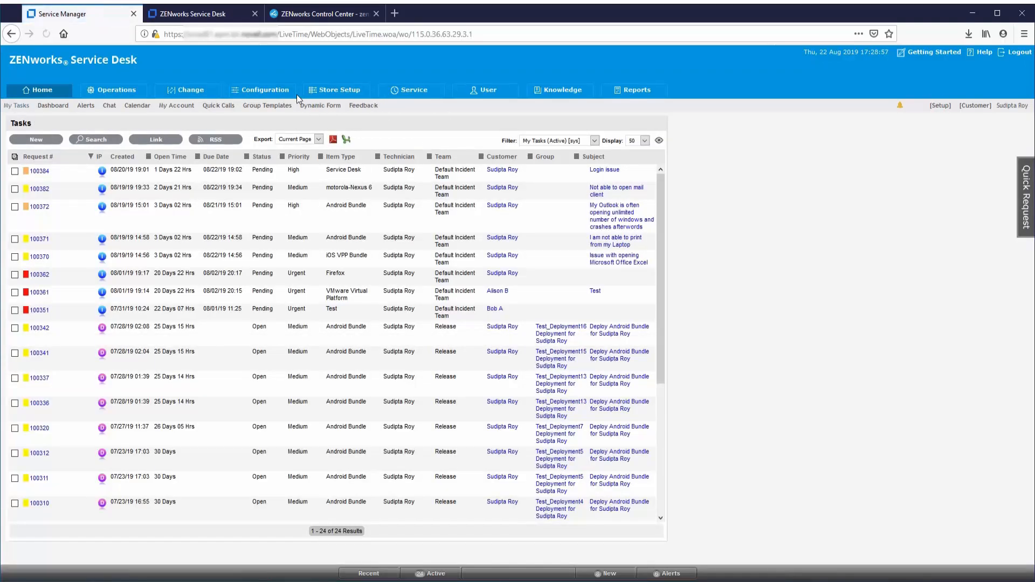
left_click(333, 93)
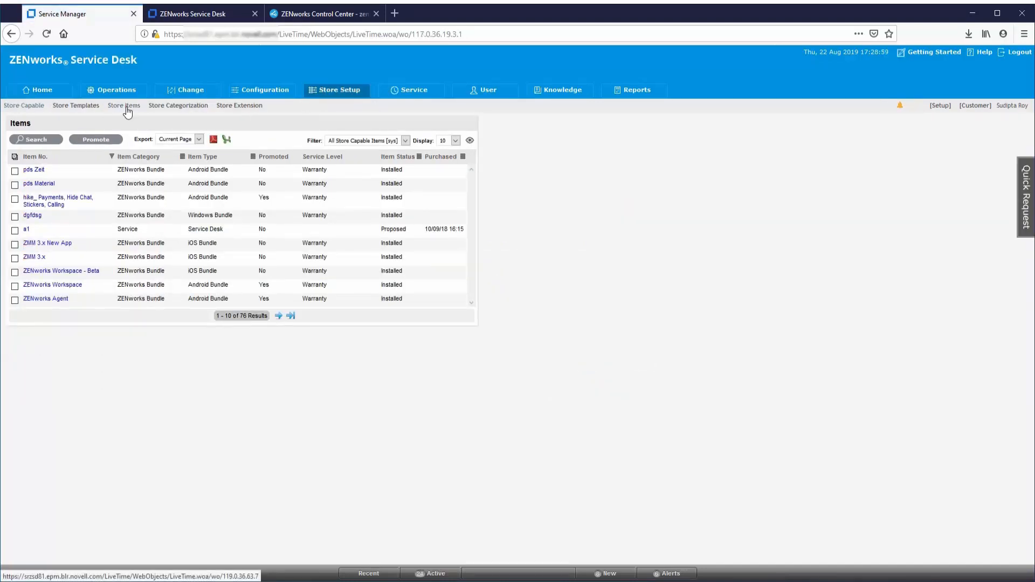
left_click(127, 109)
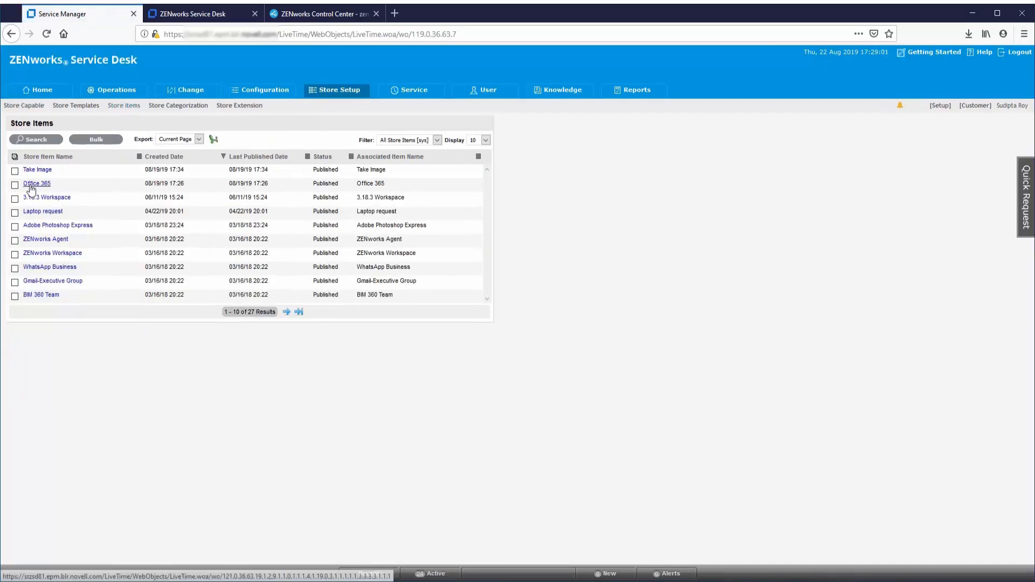
left_click(41, 185)
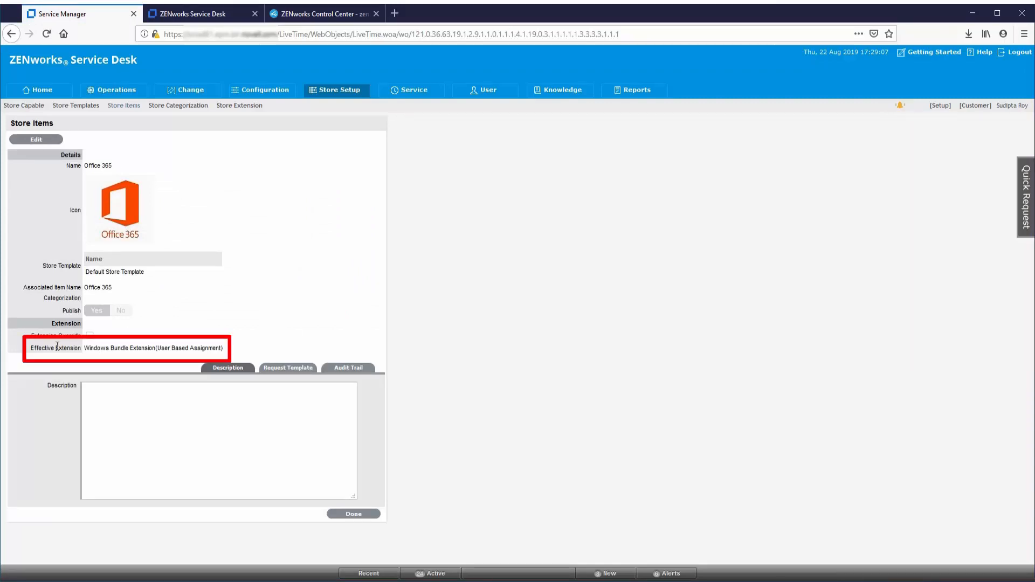
Edit the Office 365 store item to override its default extension with Device Group Extension
left_click(39, 141)
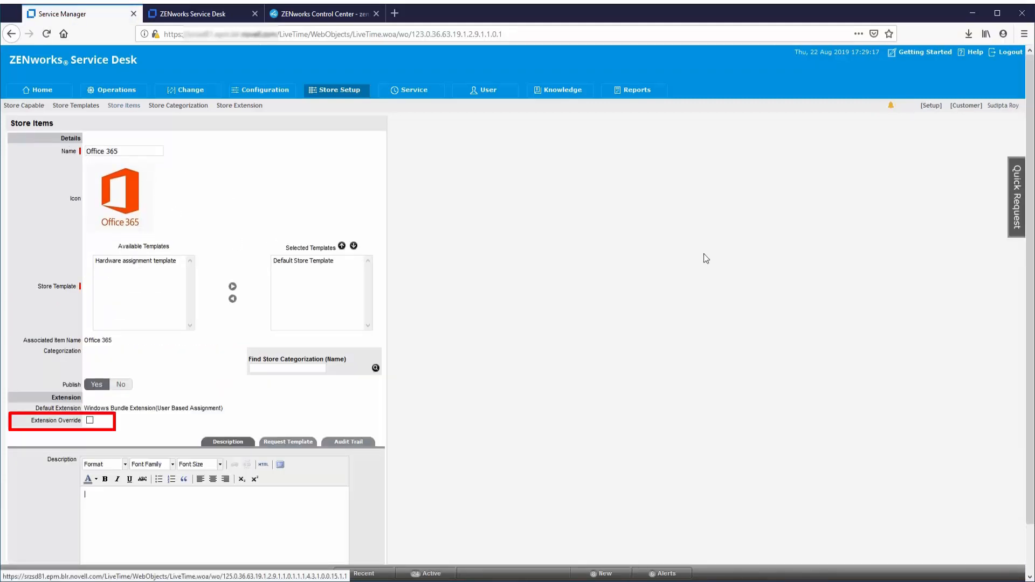
scroll(1031, 268, "down", 2)
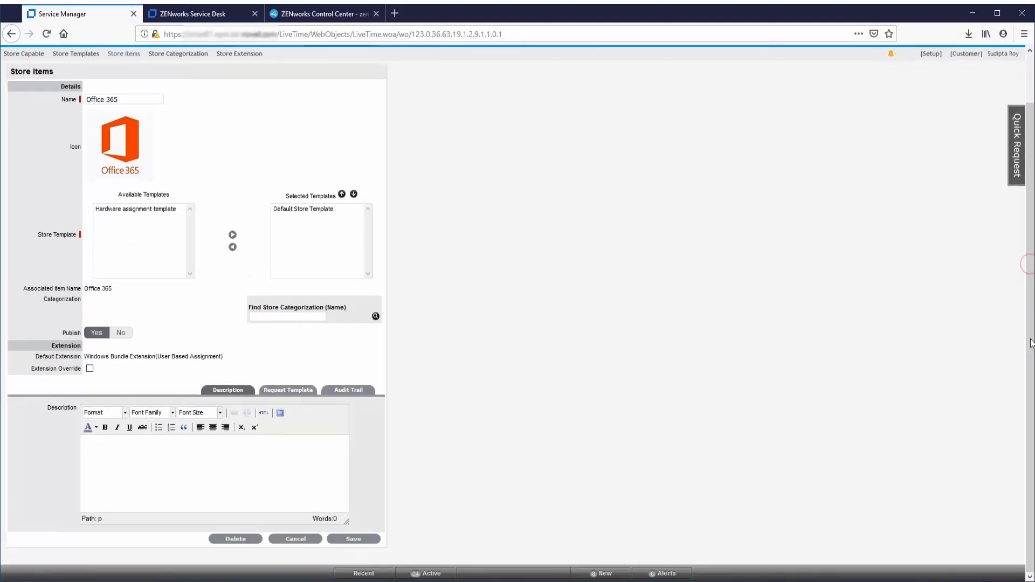
left_click(89, 369)
left_click(131, 431)
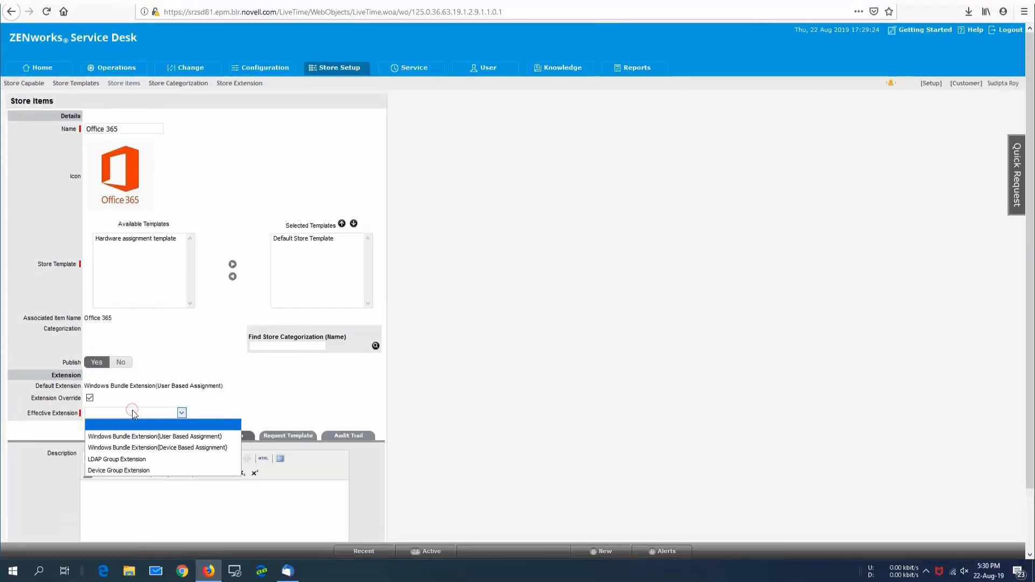
left_click(119, 470)
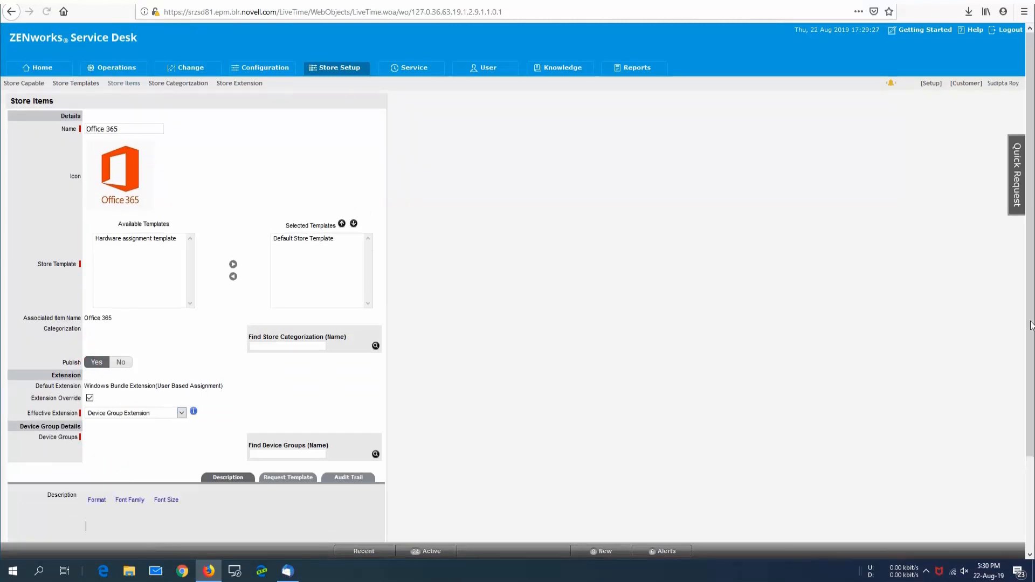
Assign the ZSD Workstation Group as the item's device group and save the store item
left_click_drag(1026, 328, 1026, 480)
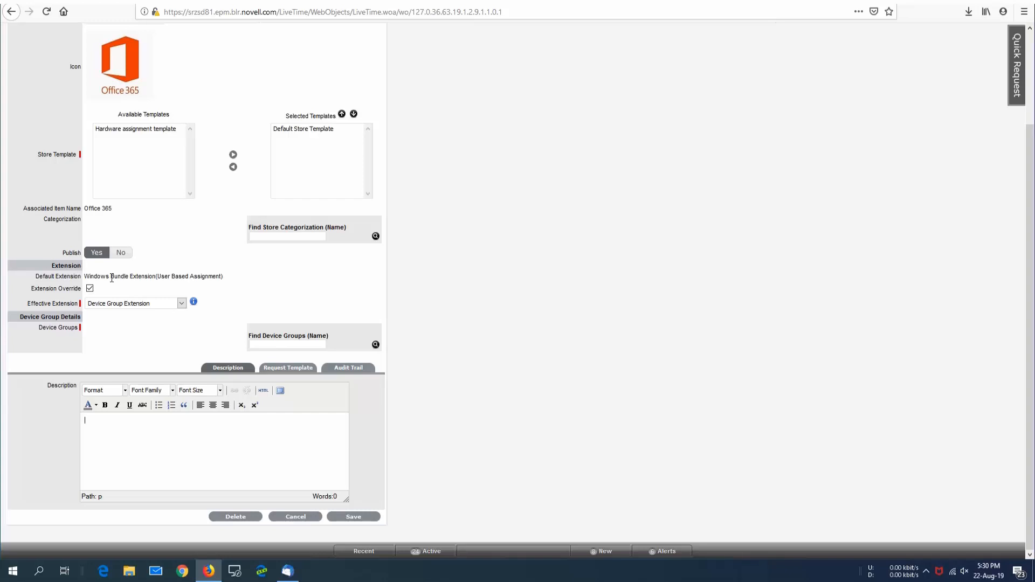
left_click(375, 345)
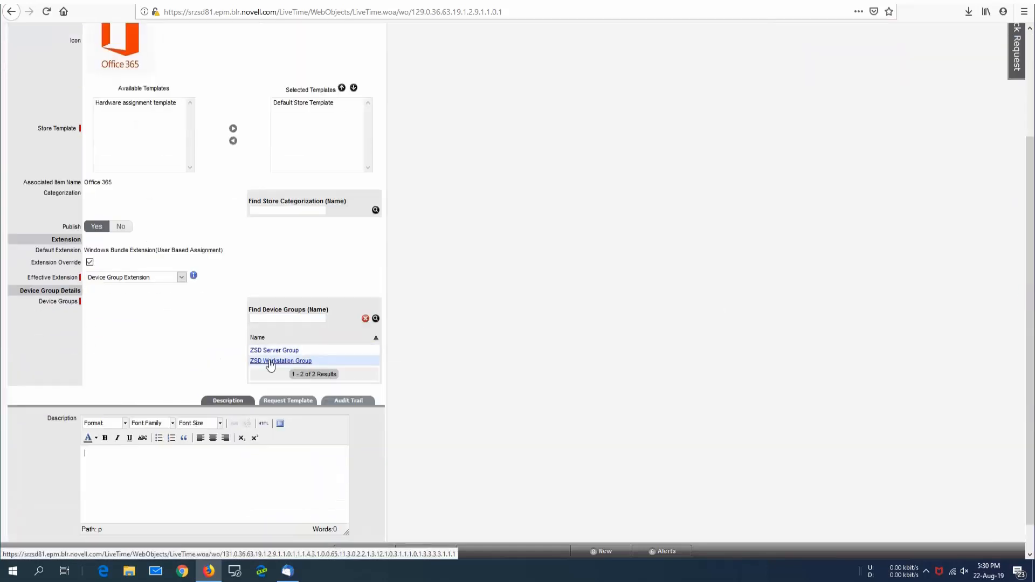
left_click(270, 362)
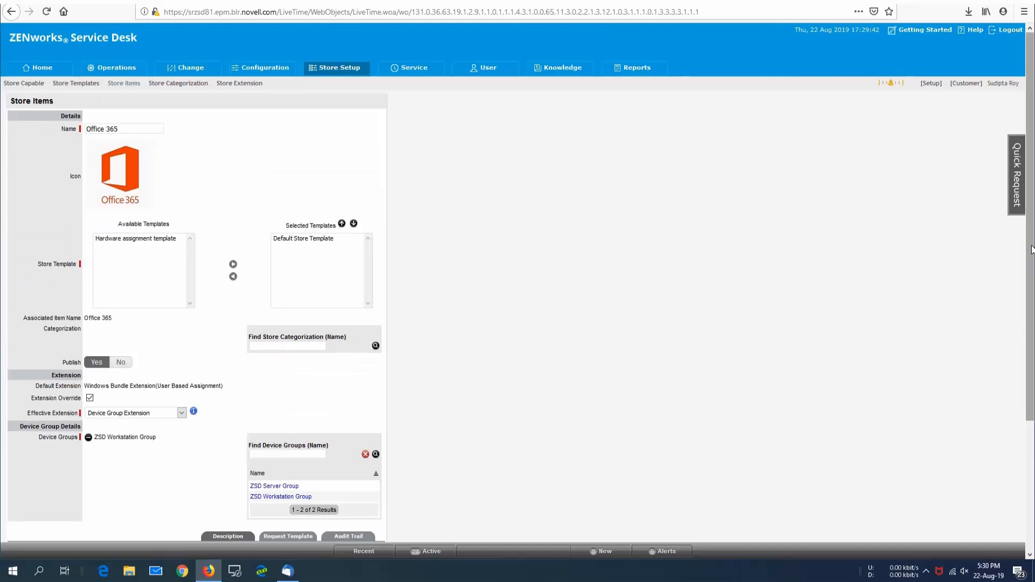
left_click(355, 516)
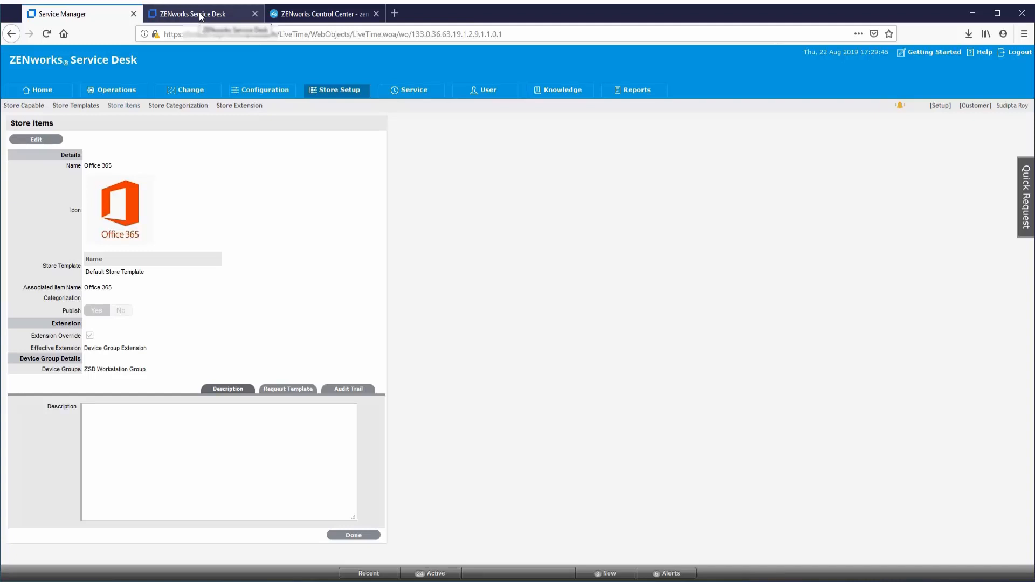
In the end-user portal, search the store for "365" and open a new item request for Office 365
left_click(199, 15)
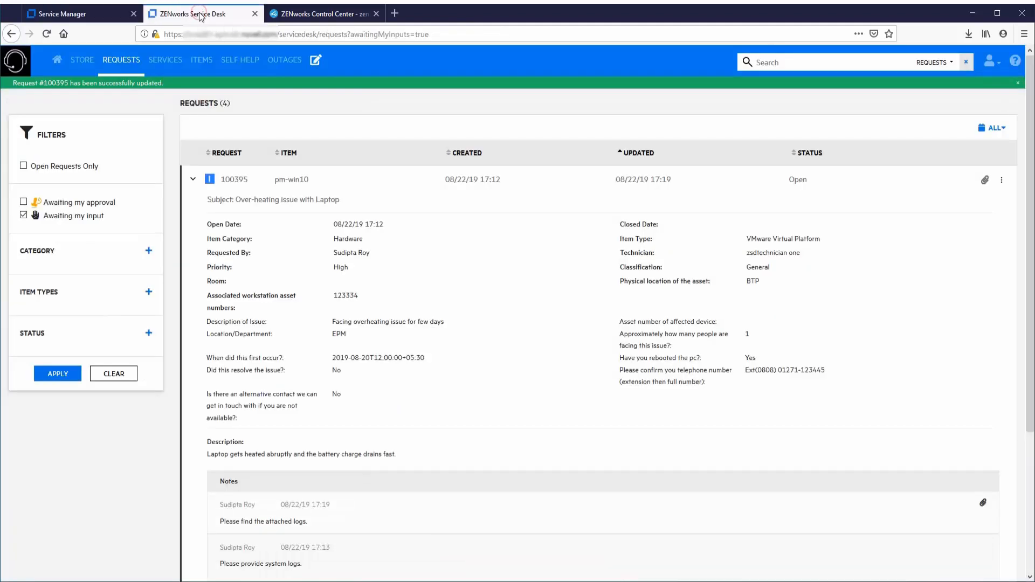
left_click(78, 61)
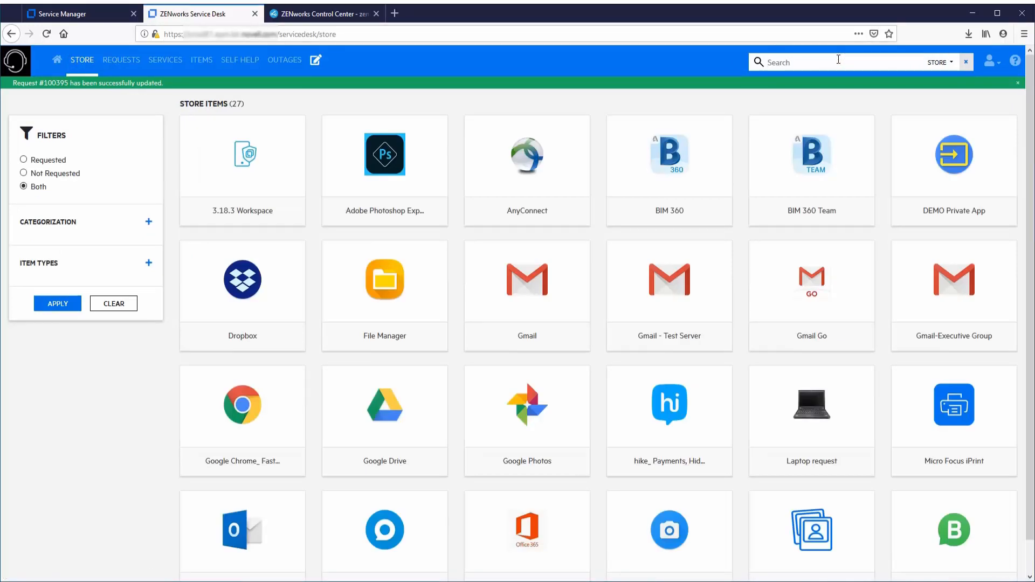
type("365")
key("Return")
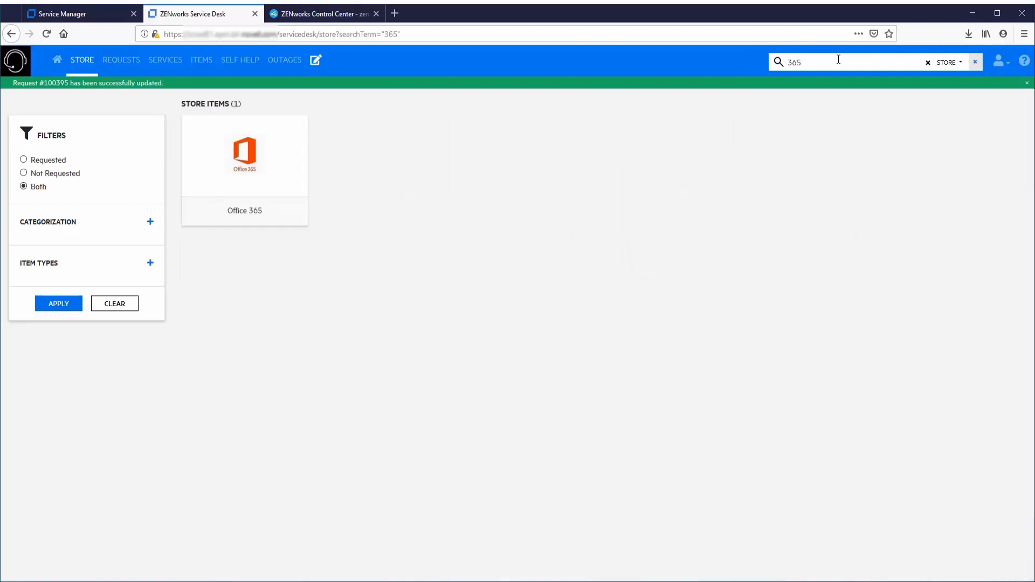
left_click(250, 169)
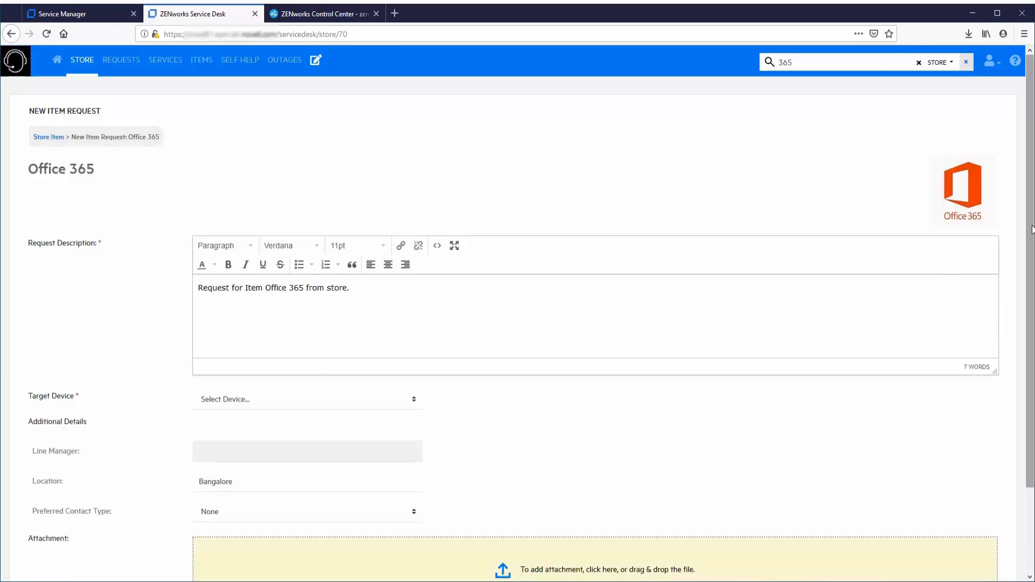
Set the Office 365 request's target device to pm_win10_desktop and submit the request
left_click_drag(1030, 229, 1030, 333)
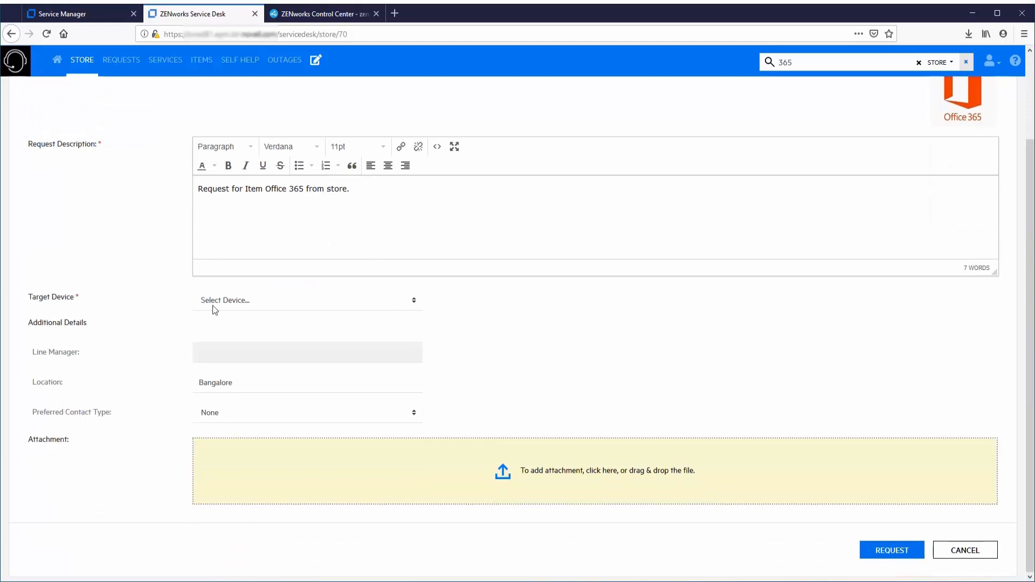
left_click(253, 300)
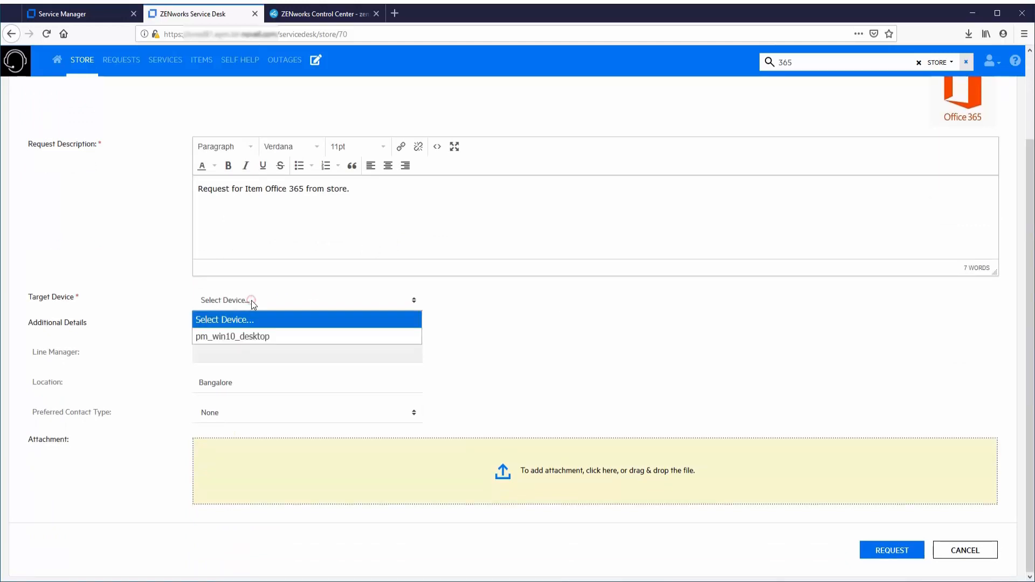
left_click(282, 336)
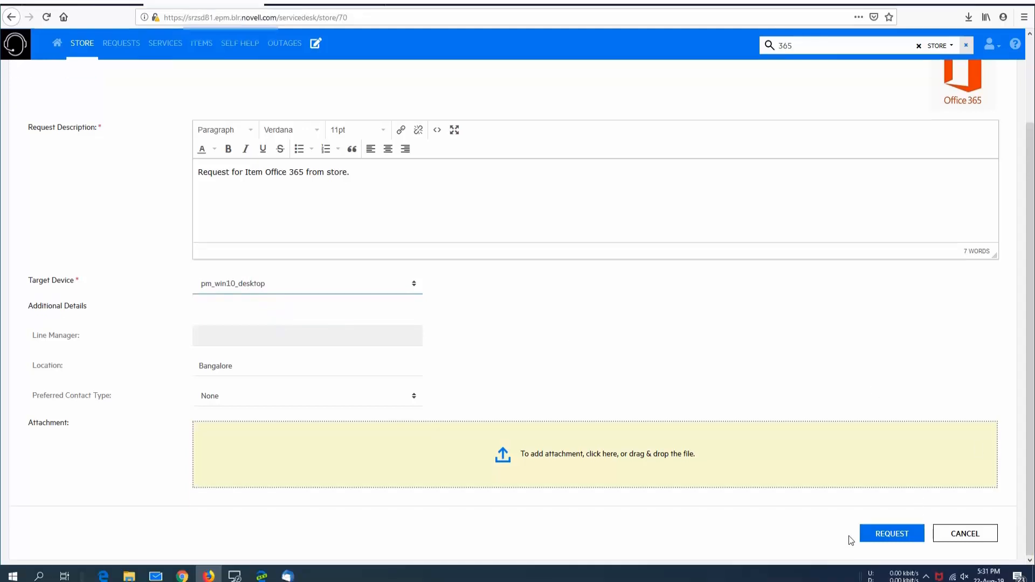
left_click(891, 528)
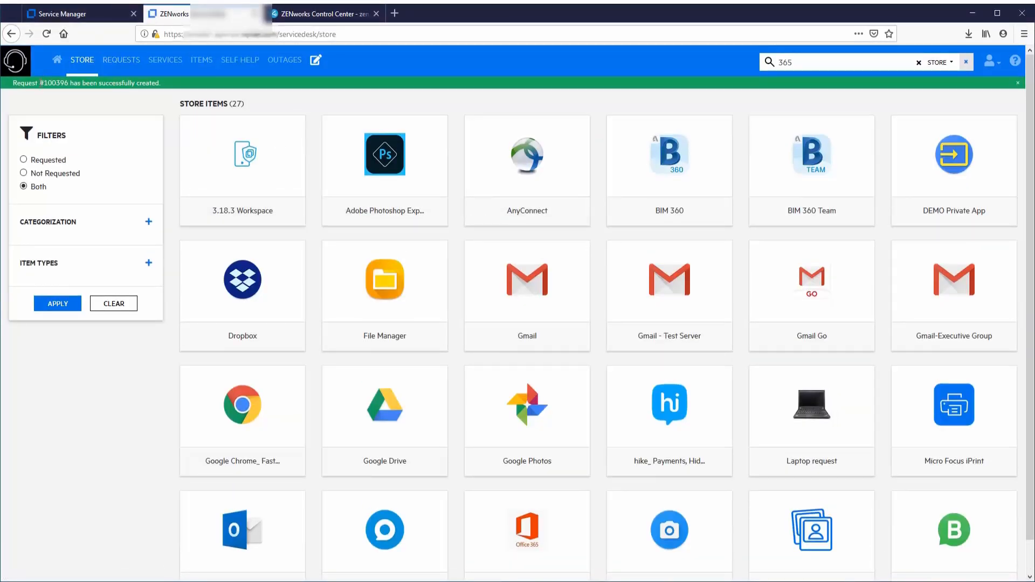
Switch to Service Manager and open the new Office 365 service request from the Operations list to examine its workflow and status
left_click(62, 13)
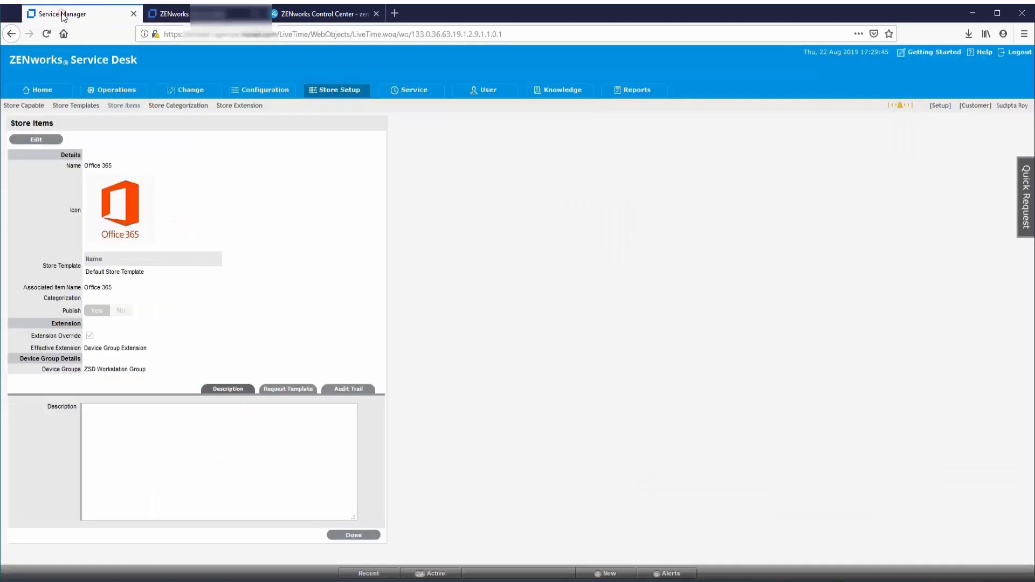
left_click(46, 95)
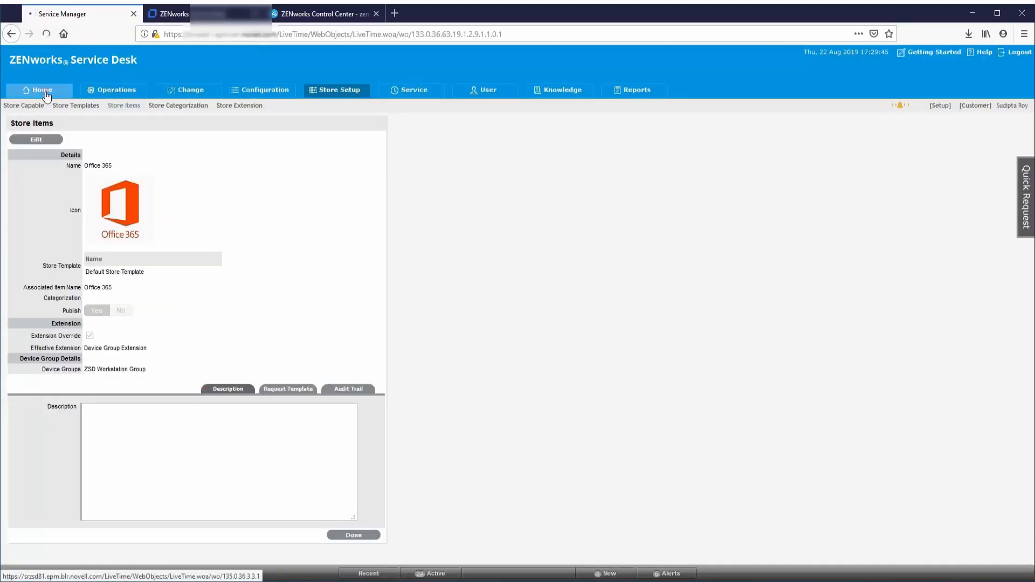
left_click(110, 91)
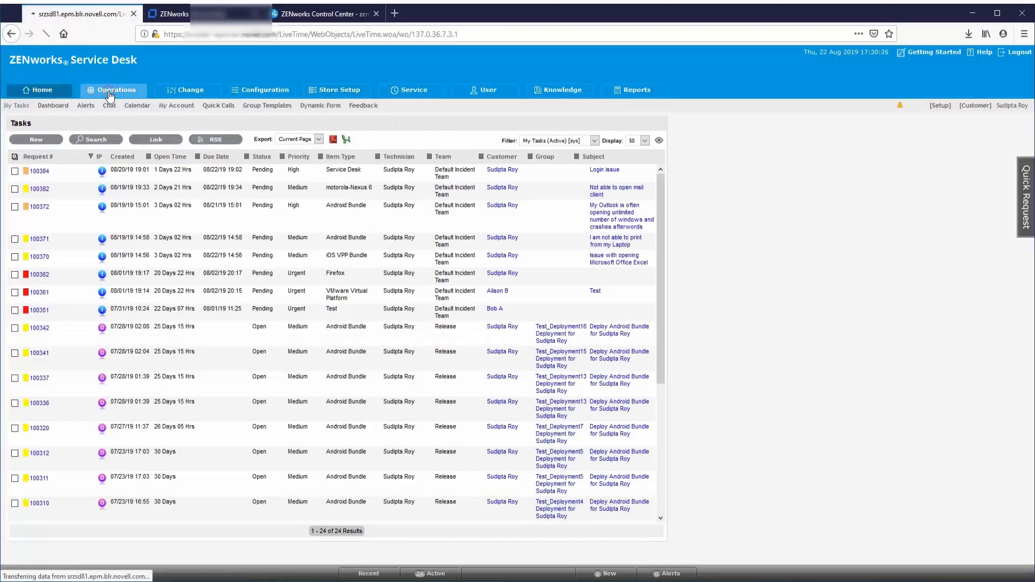
left_click(39, 173)
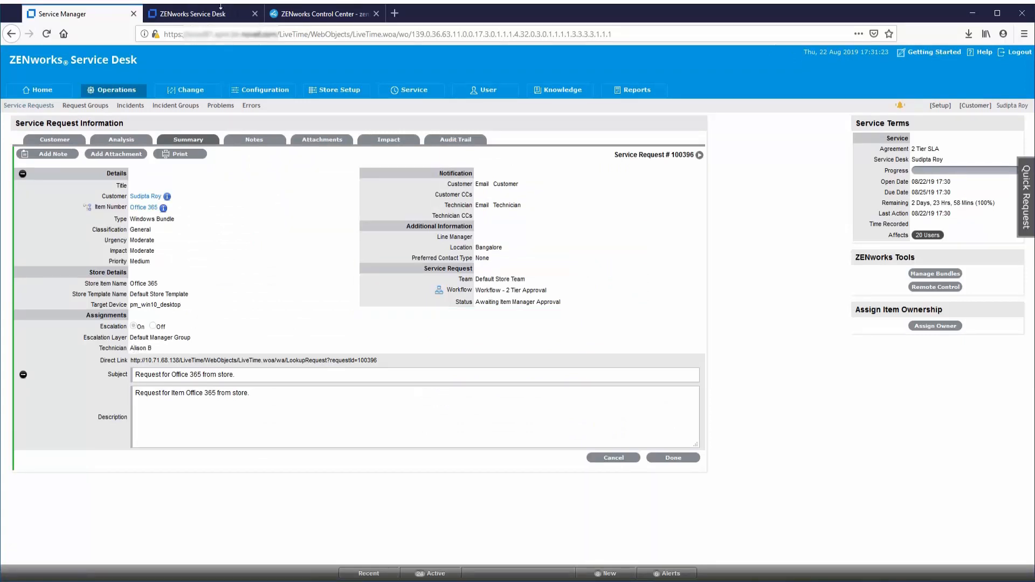
In the end-user portal, open the Office 365 request awaiting approval and approve it with the note "Approving it."
left_click(189, 14)
left_click(534, 262)
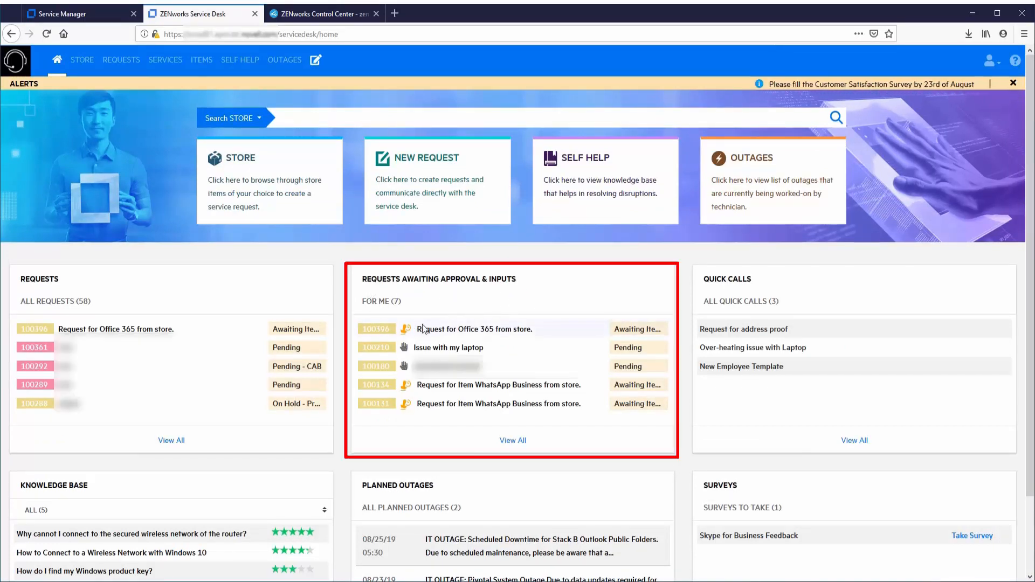
left_click(451, 332)
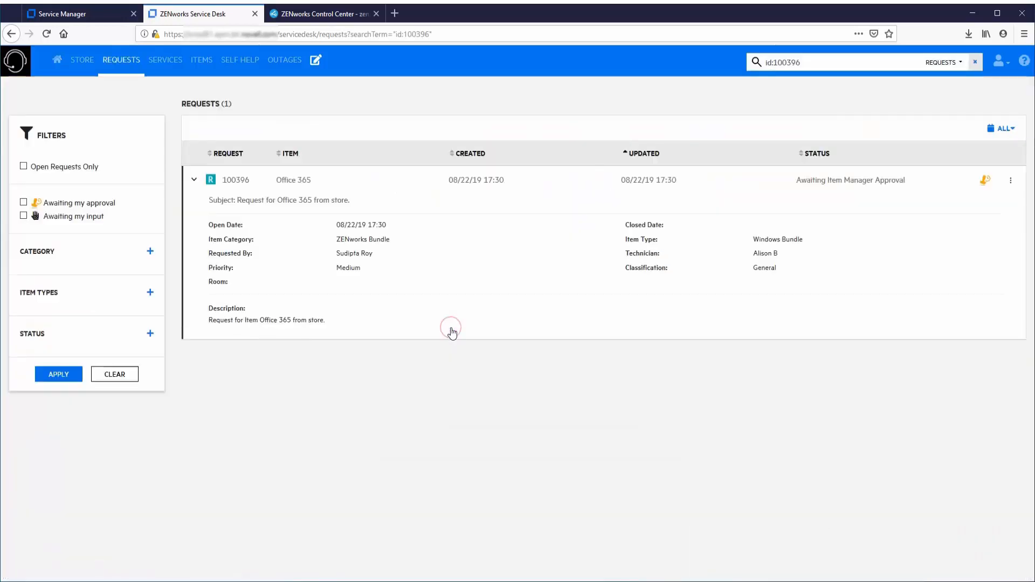
left_click(1011, 181)
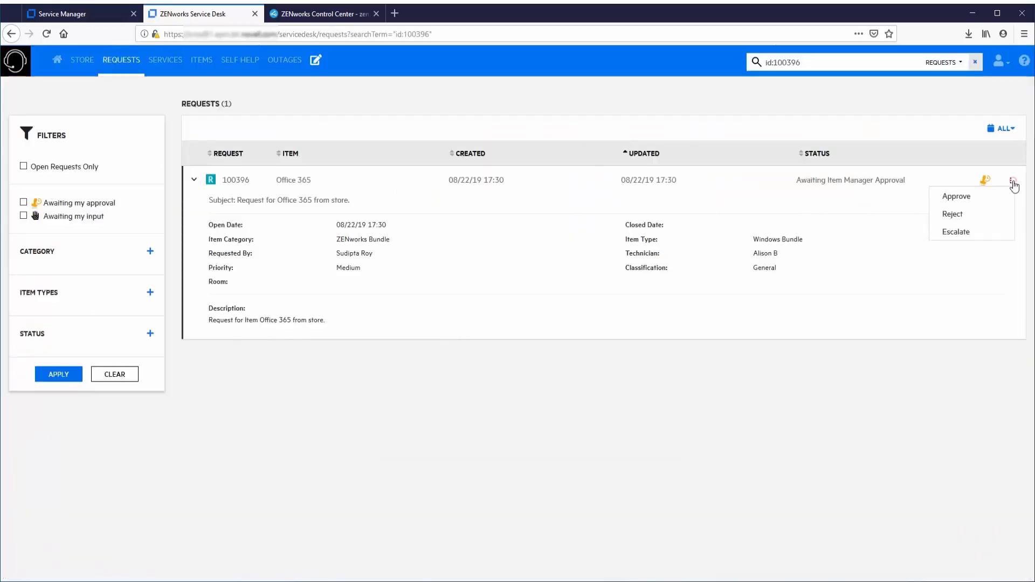
left_click(956, 197)
type("Approving it.")
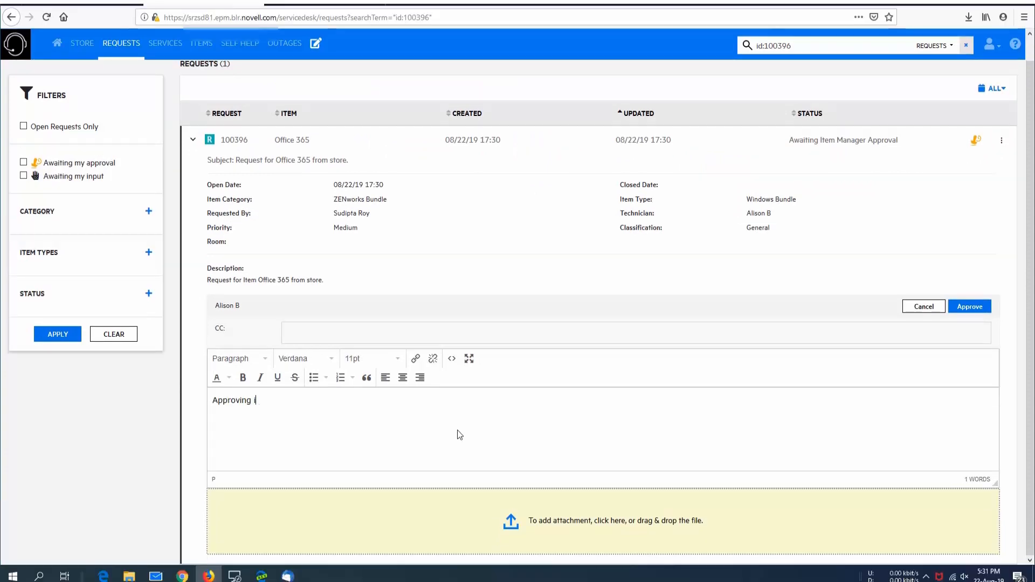
left_click(970, 307)
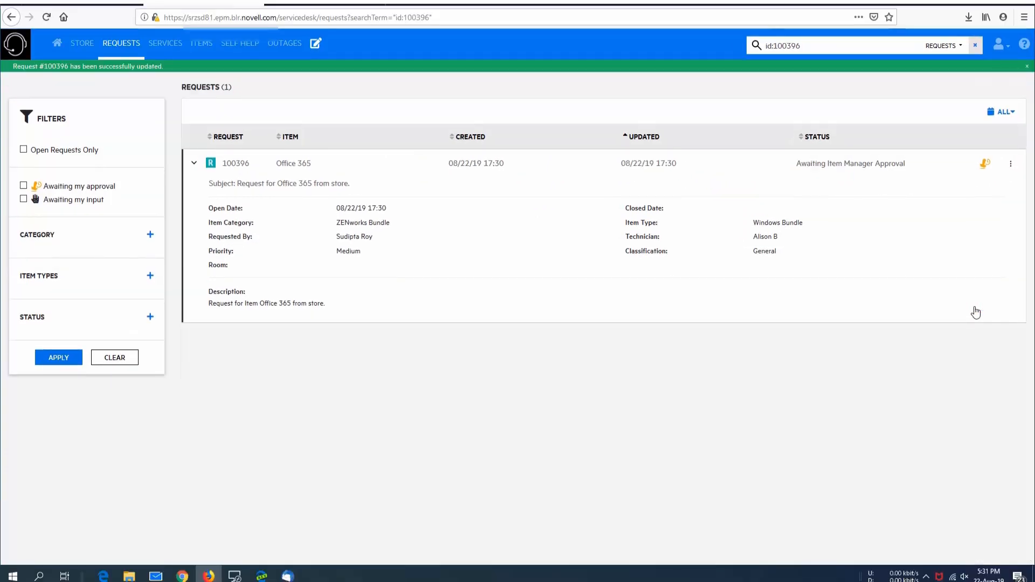
Display all portal requests and reopen the Office 365 request in Service Manager to check its status
left_click(124, 46)
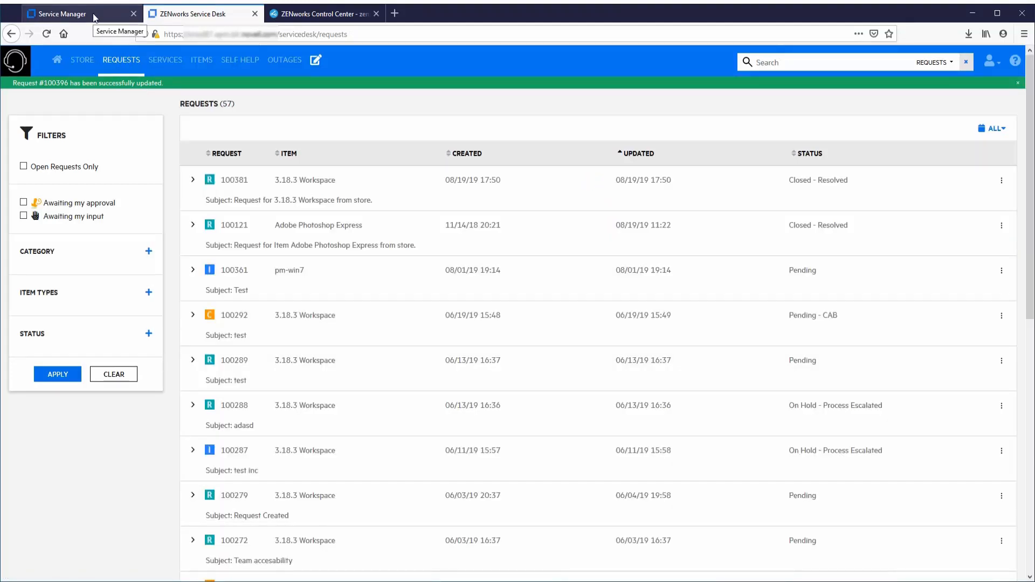
left_click(95, 18)
left_click(42, 174)
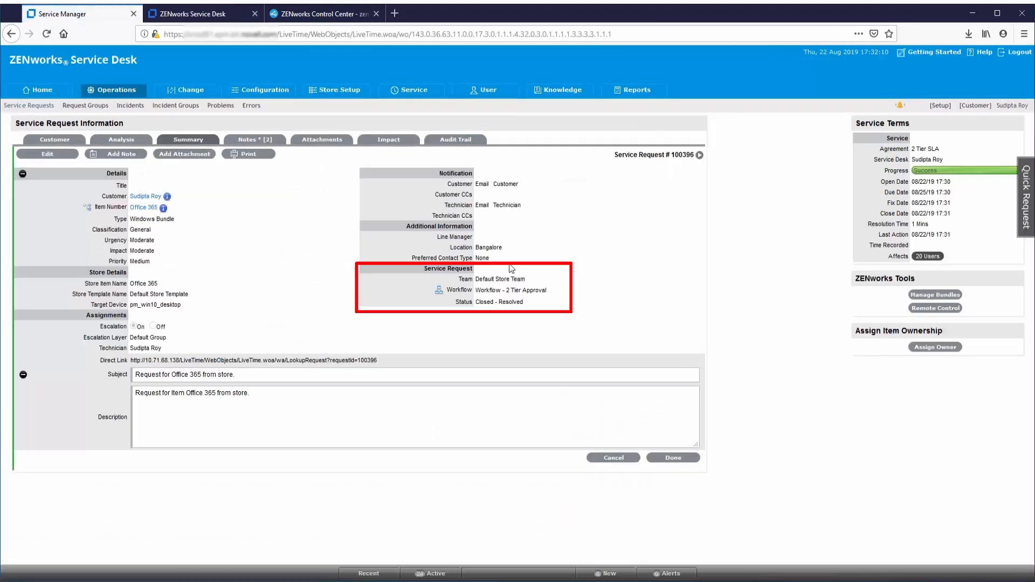
In ZENworks Control Center, reopen ZSD Workstation Group from the Workstations list to check its members
left_click(295, 18)
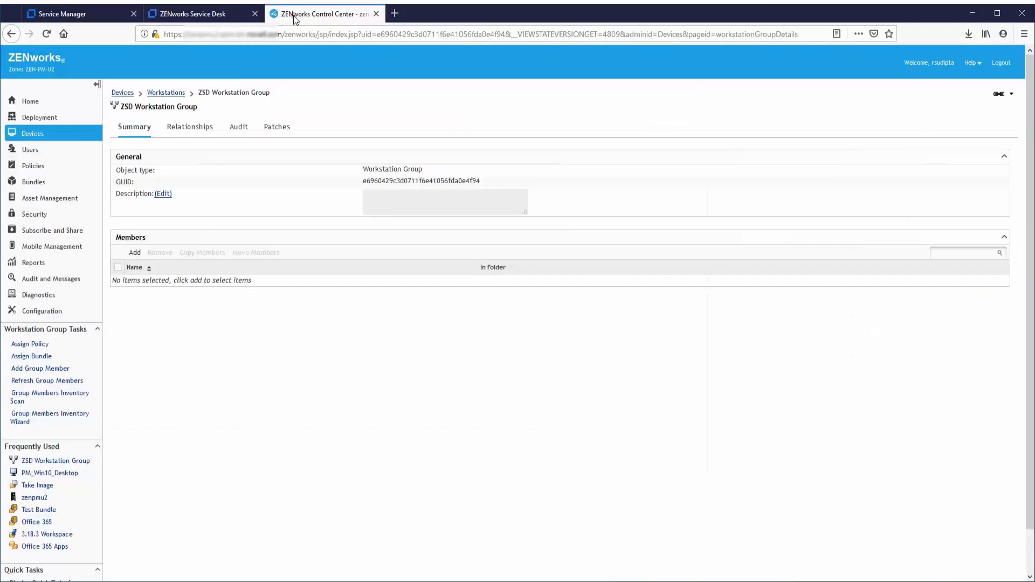
left_click(166, 93)
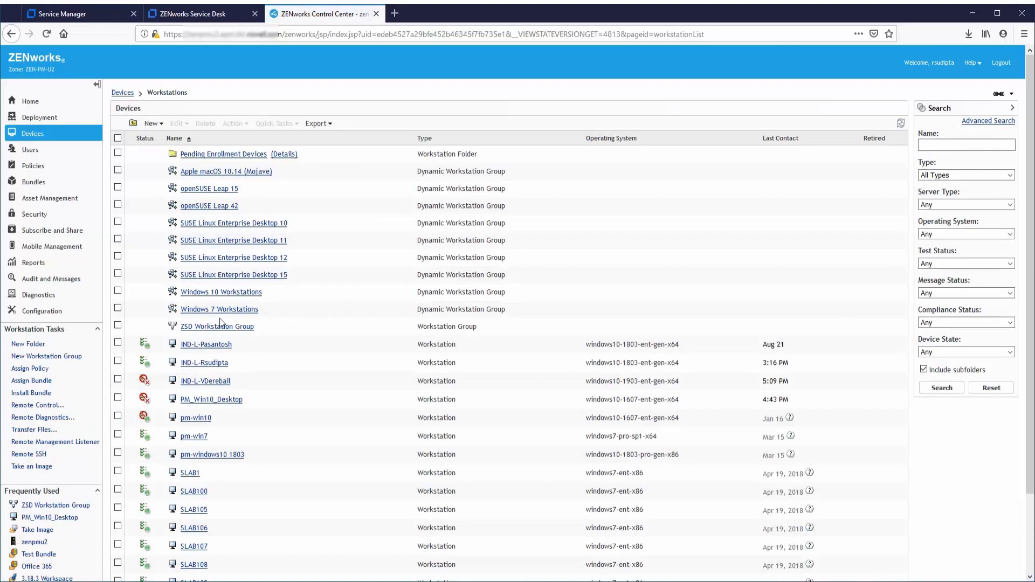
left_click(219, 326)
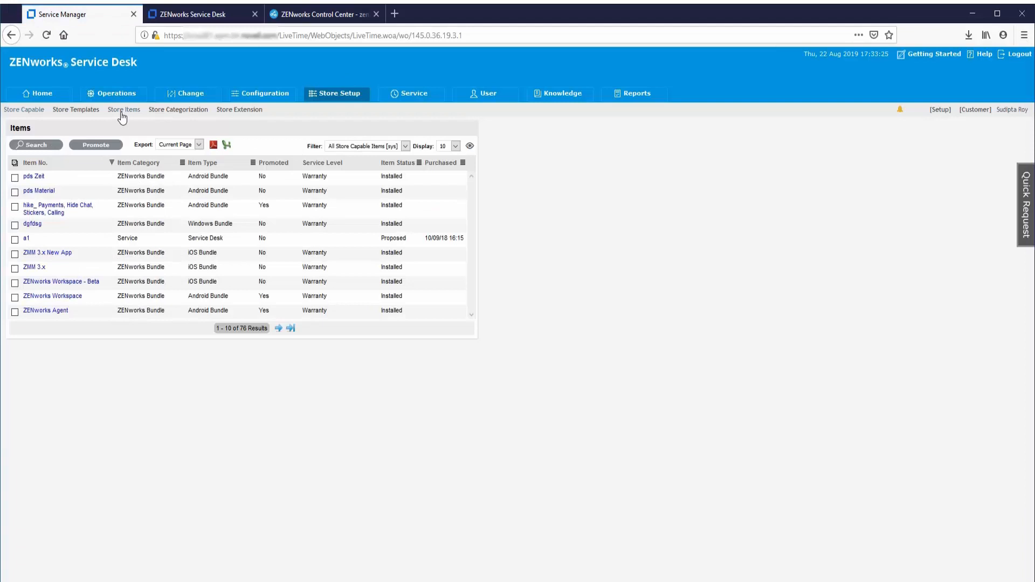
In Service Manager, open the Take Image store item to examine its effective extension
left_click(122, 111)
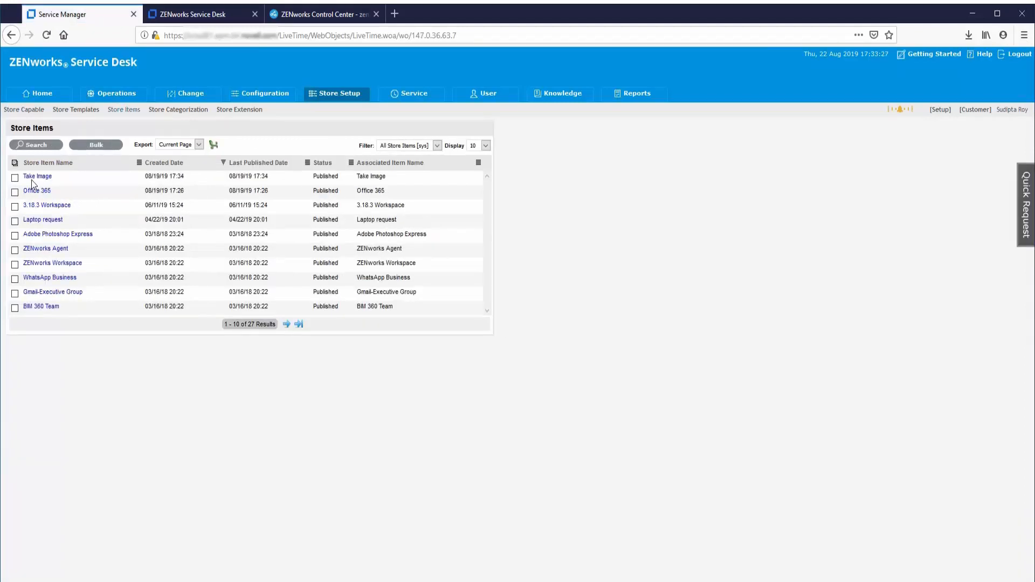
left_click(33, 176)
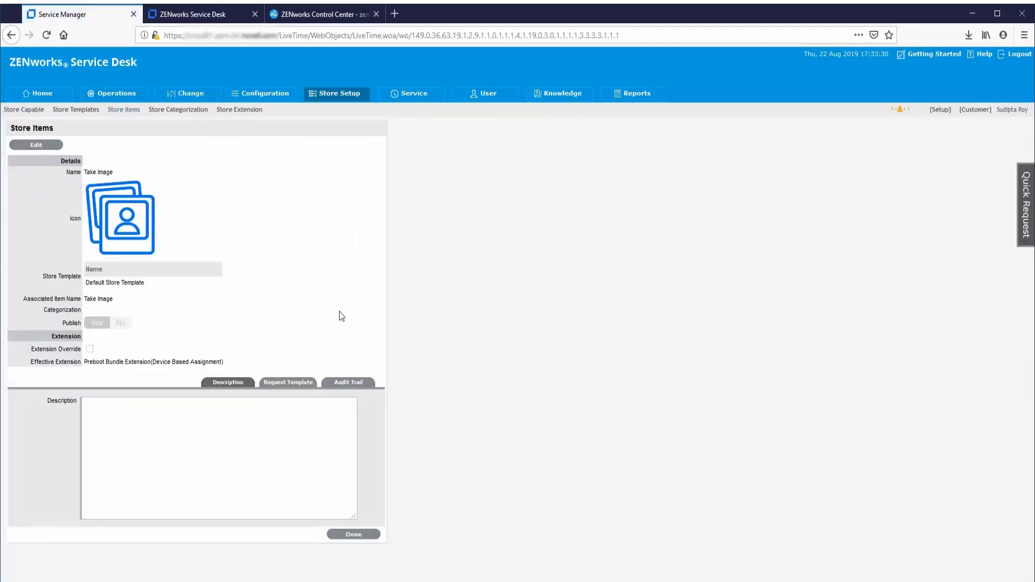
In the end-user portal, search the store for "take" and open a new item request for Take Image
key("ctrl+Tab")
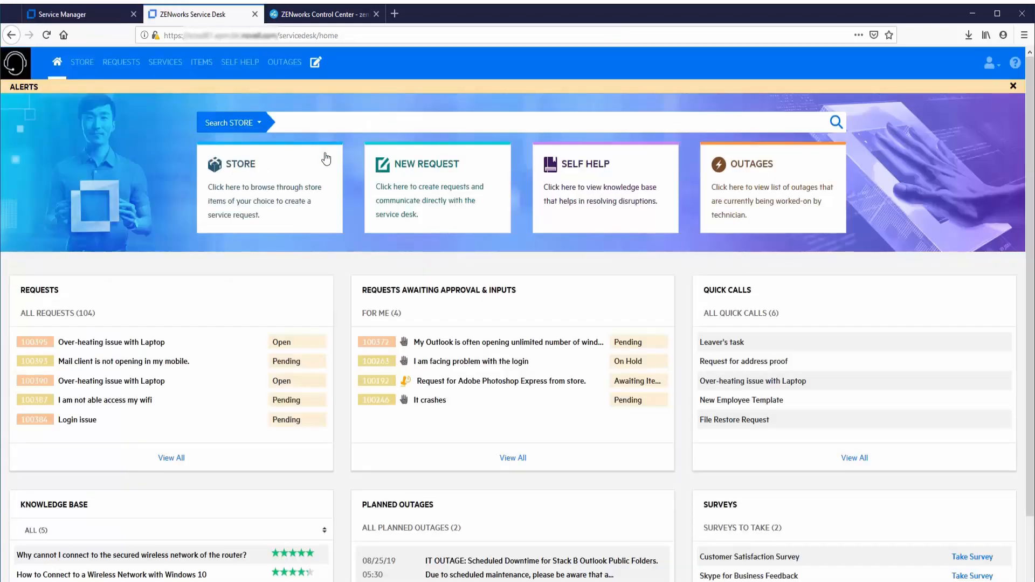
left_click(271, 196)
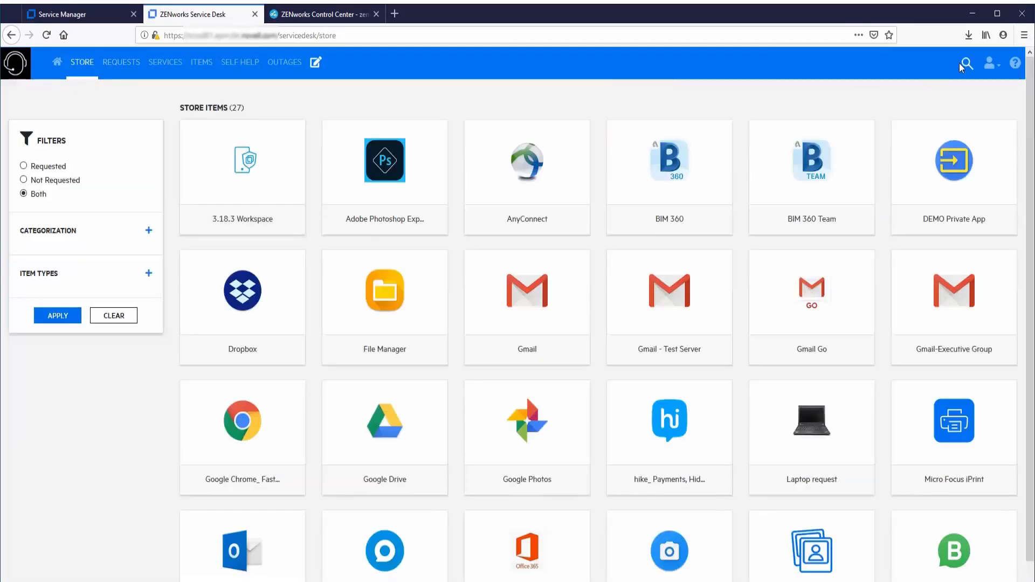
left_click(960, 65)
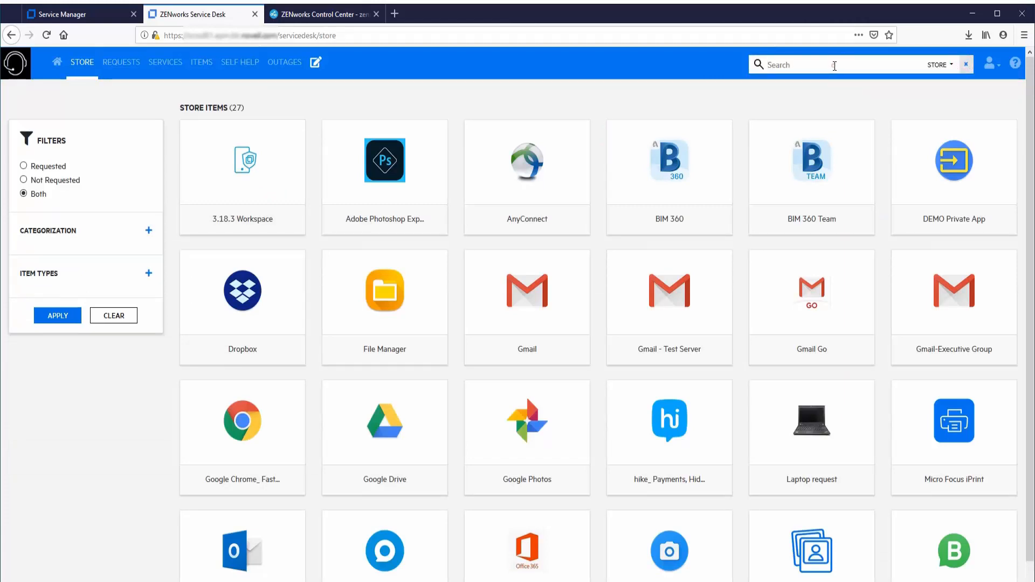
type("take")
key("Return")
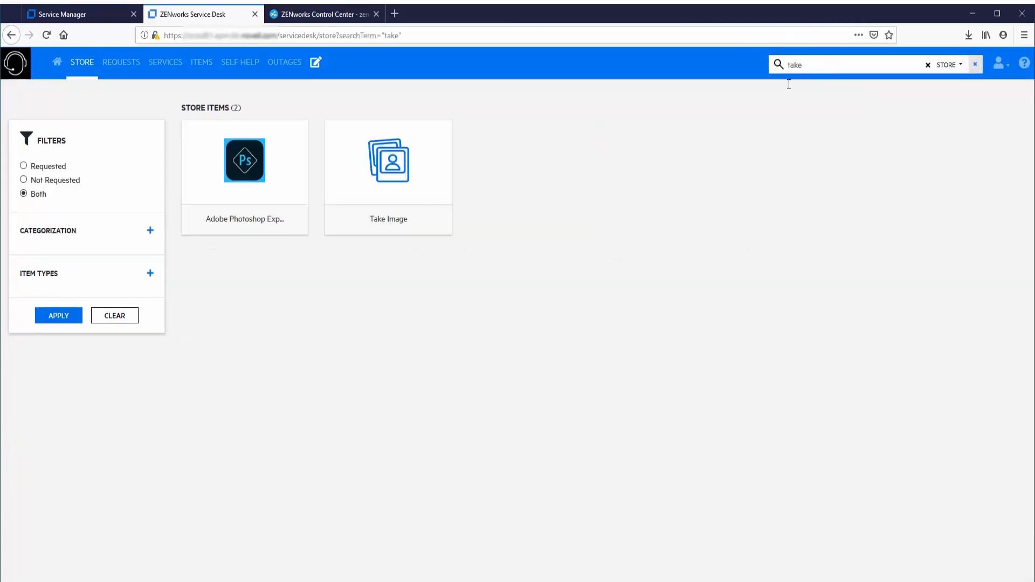
left_click(402, 186)
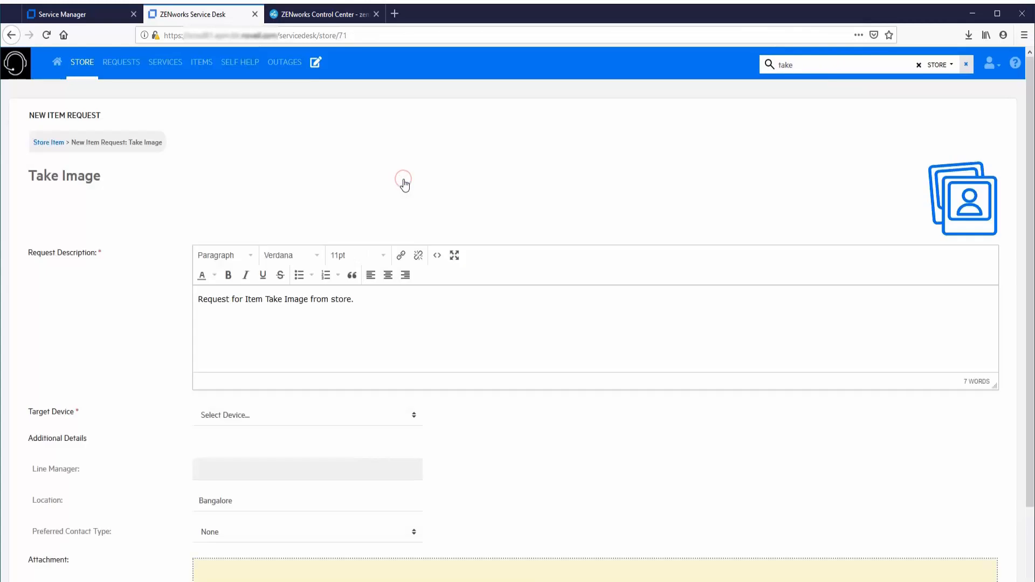
Set the Take Image request's target device to pm_win10_desktop and submit the request
scroll(593, 286, "down", 3)
left_click(256, 313)
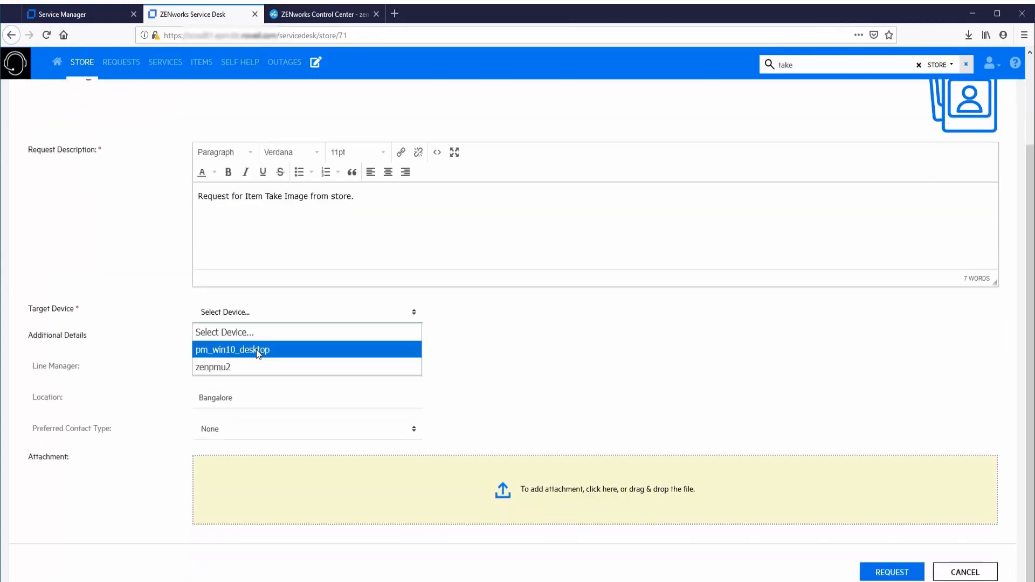
left_click(257, 349)
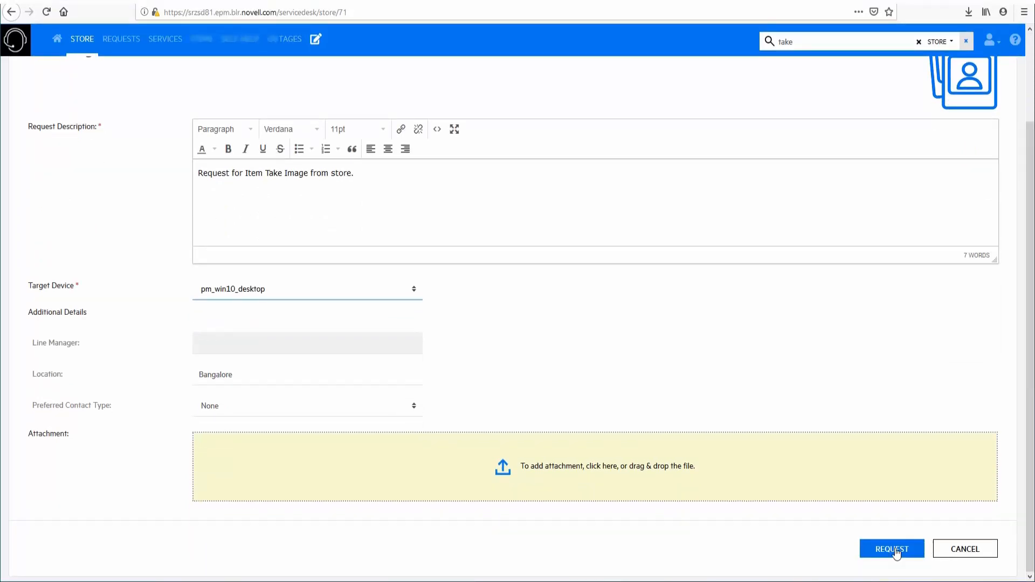
left_click(895, 550)
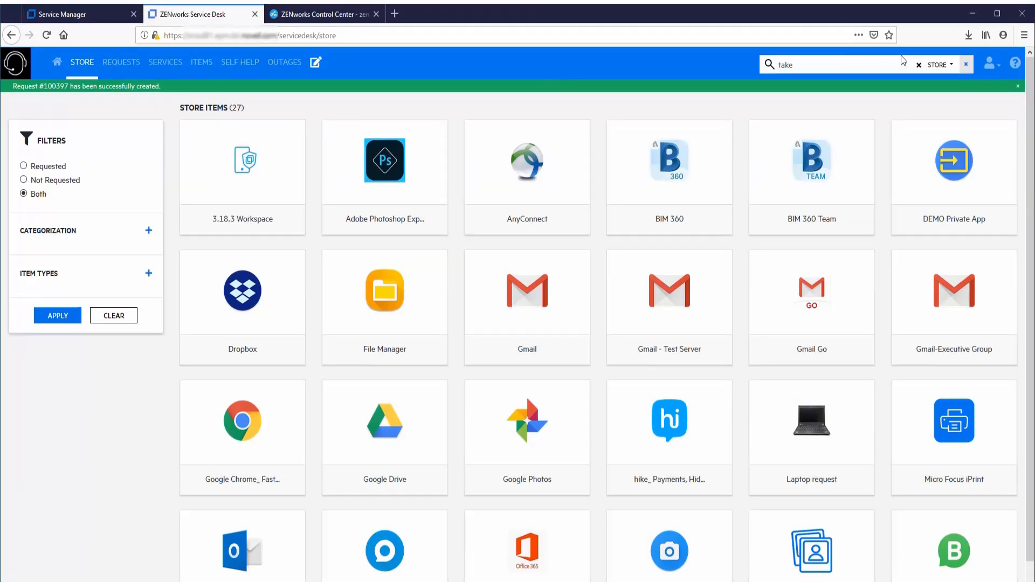
Log out of the end-user portal and sign in with the approver's account
left_click(998, 68)
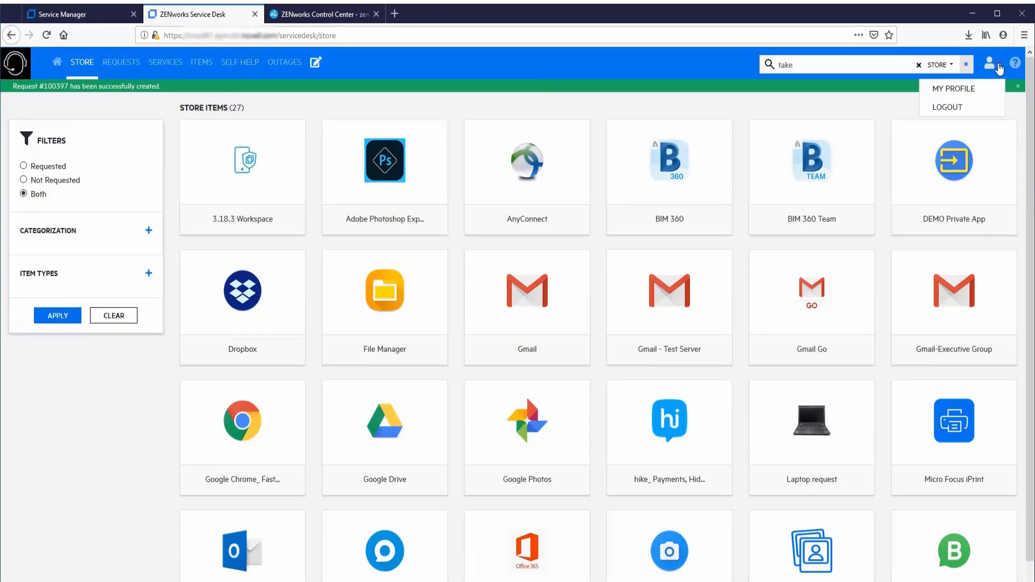
left_click(945, 107)
key("Return")
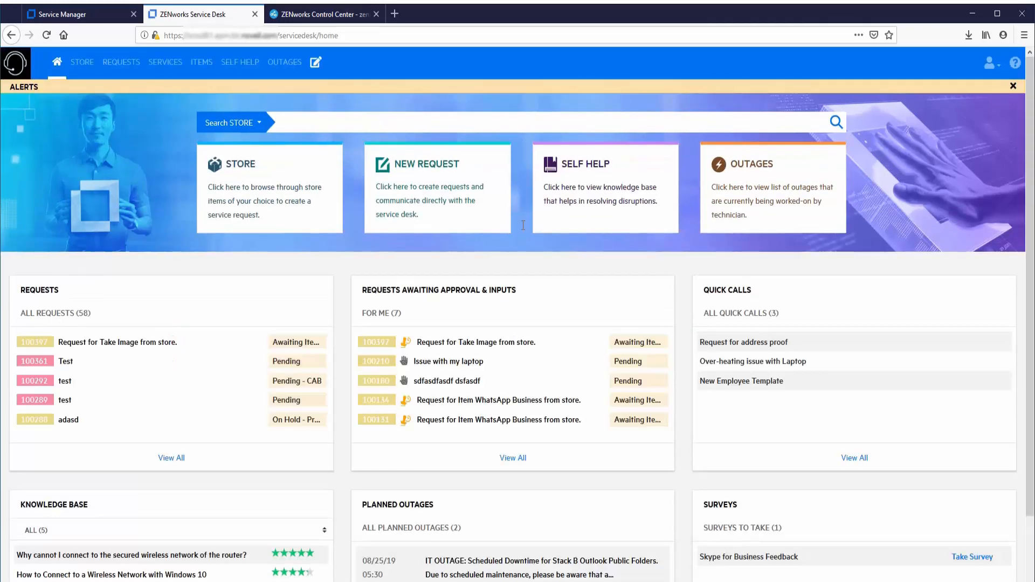
Open the Take Image request awaiting approval and approve it with the note "Approved."
left_click(459, 343)
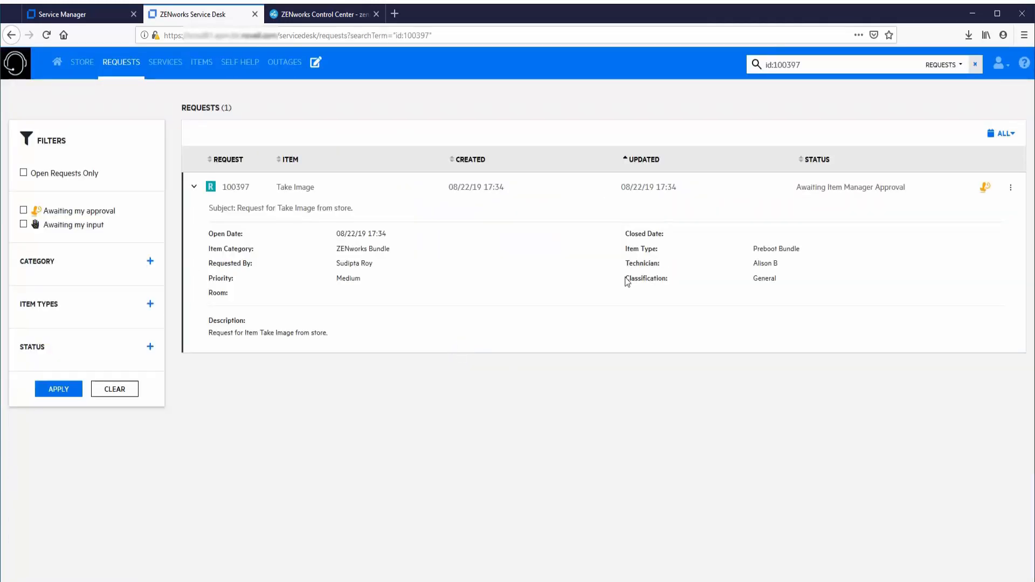
left_click(1011, 187)
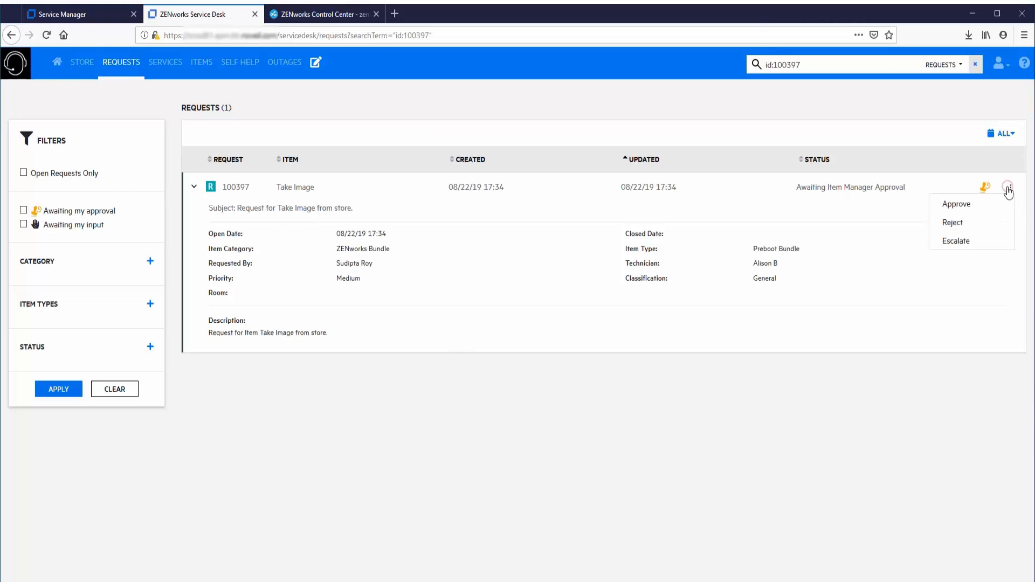
left_click(958, 204)
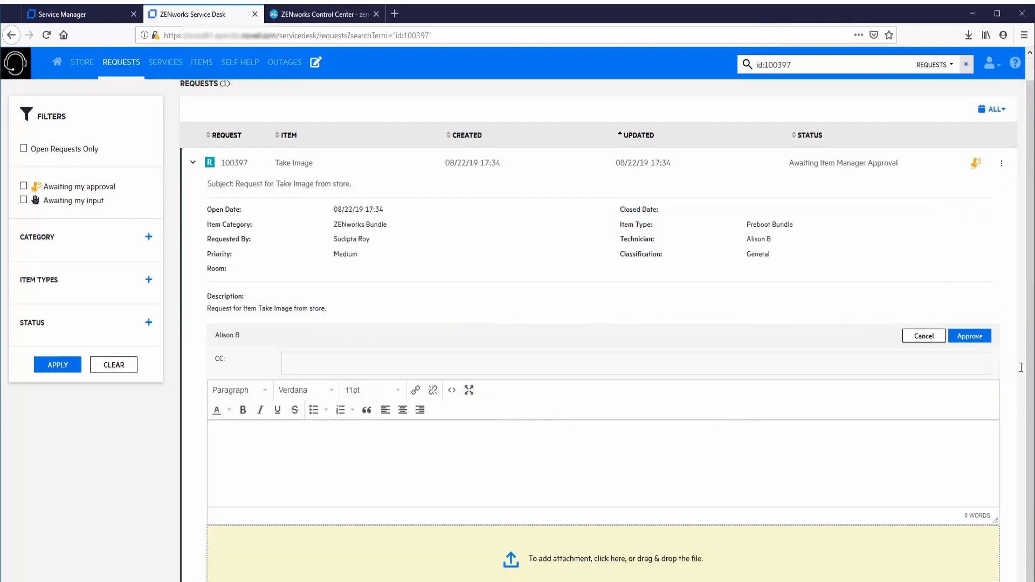
left_click(736, 464)
type("Approved.")
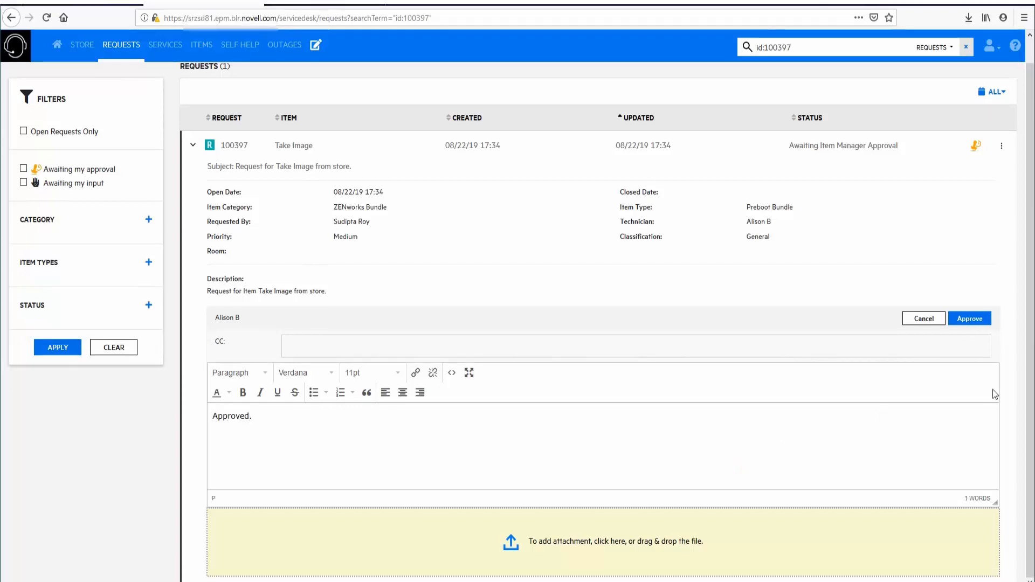
left_click(970, 321)
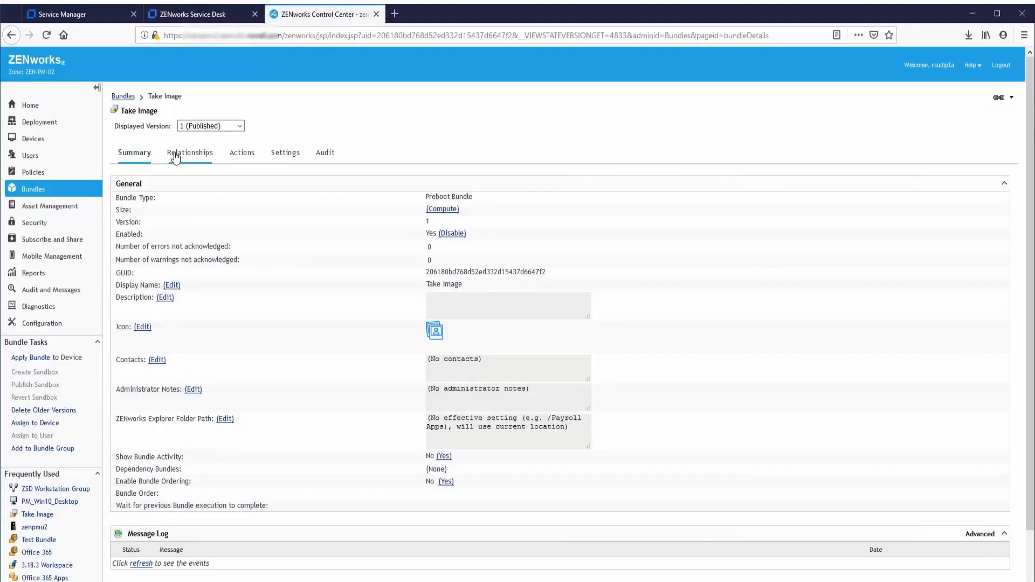
Check the Take Image bundle's device assignment, then switch to the mail client and open the request's Immediate Action Required notification
left_click(174, 154)
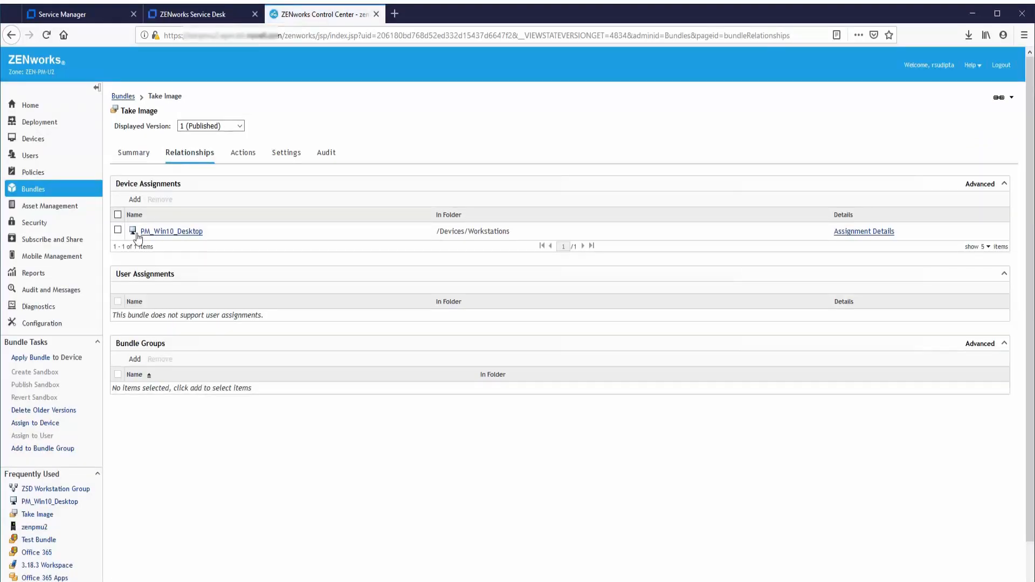
left_click(180, 233)
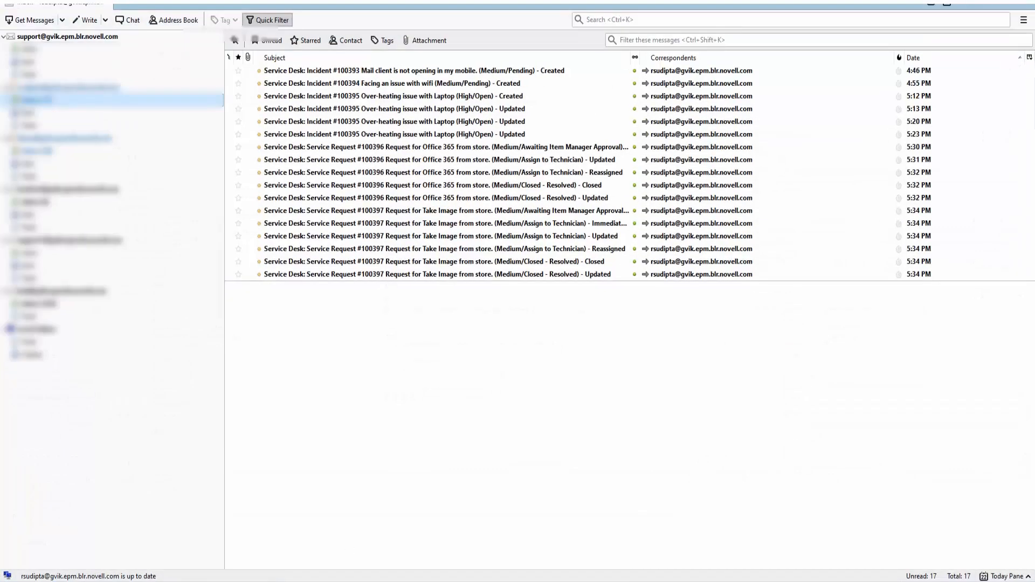
left_click(580, 246)
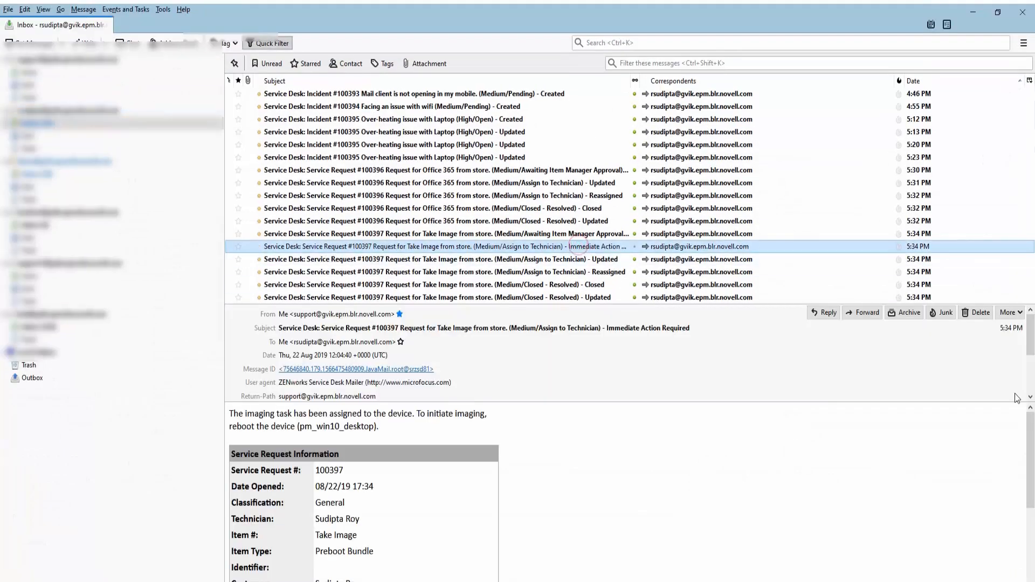
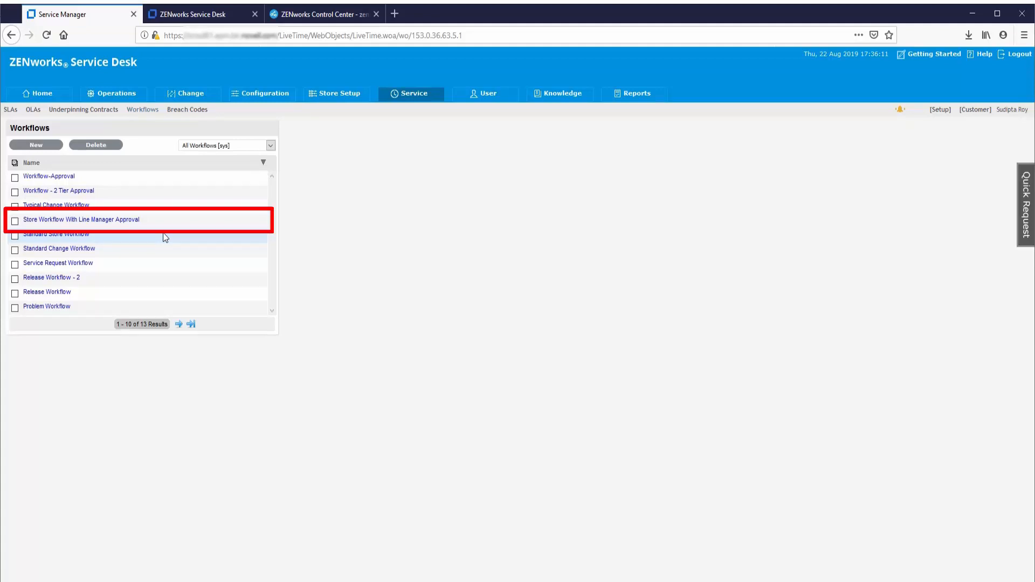
In Service Manager, examine the lifecycle of Store Workflow With Line Manager Approval and the settings of its Line Manager Approval state
left_click(108, 220)
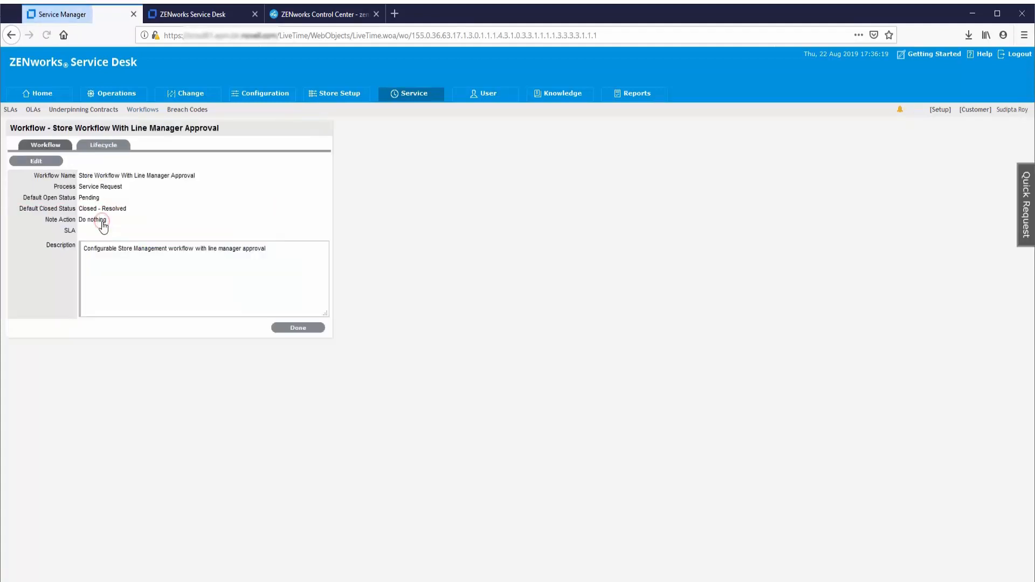
left_click(103, 146)
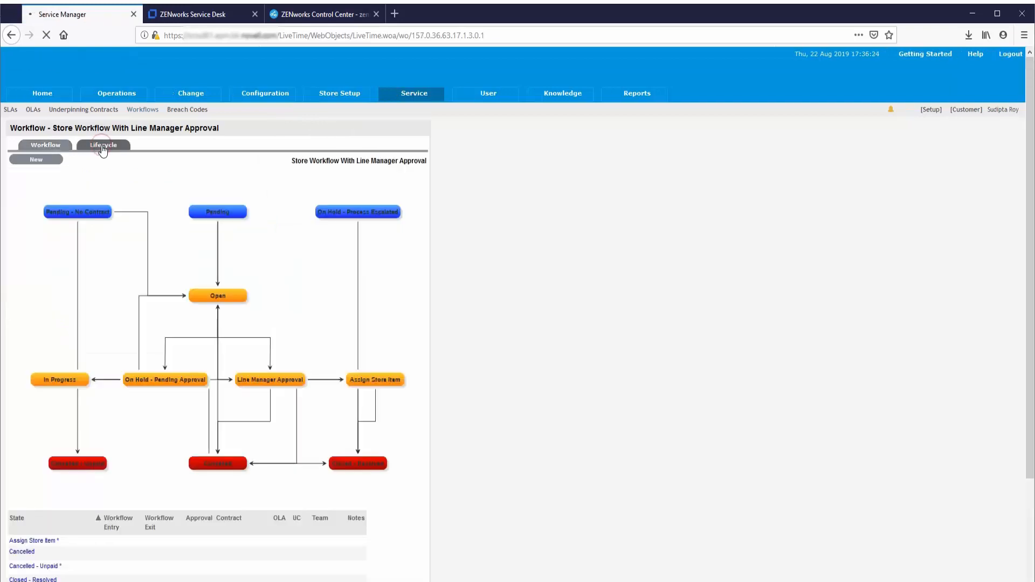
left_click(277, 379)
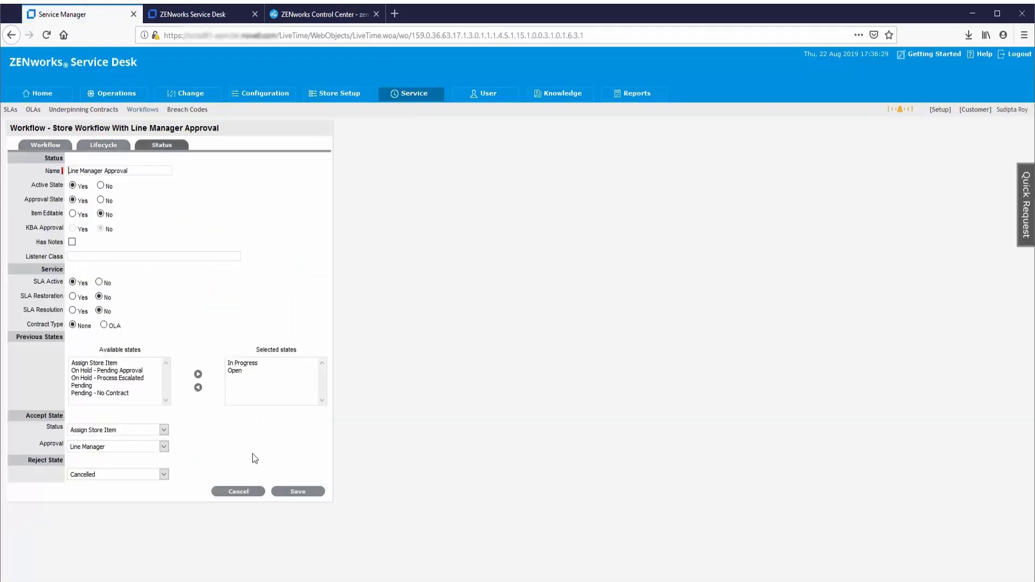
left_click(237, 491)
scroll(425, 539, "down", 3)
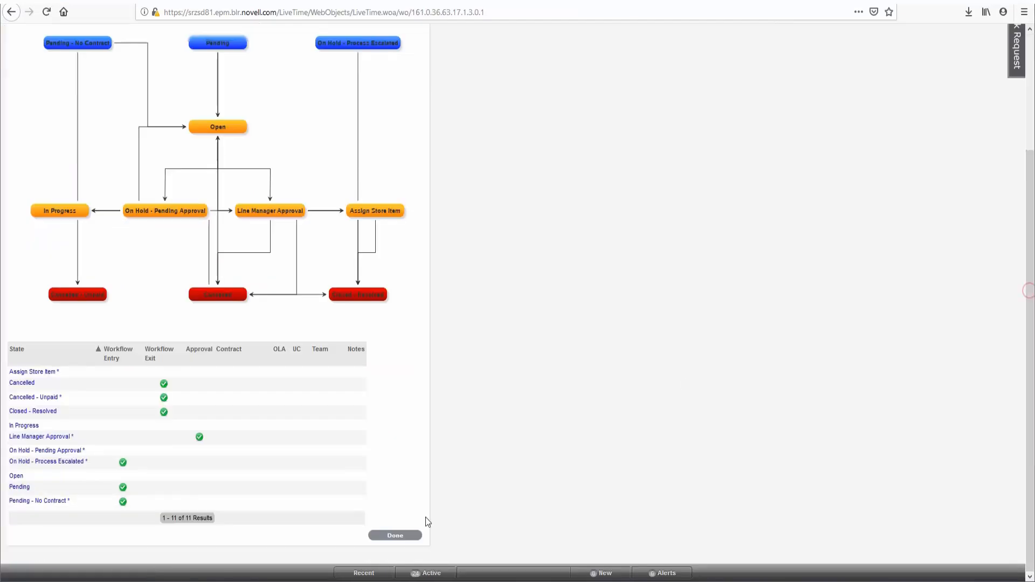
left_click(395, 535)
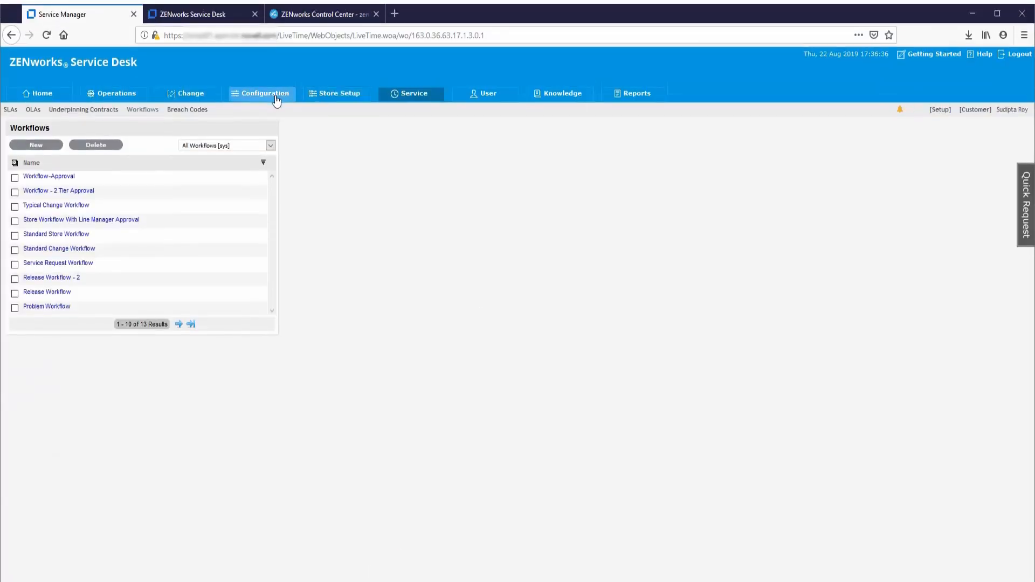
Open the Hardware item category for editing and enable its Service Category option
left_click(276, 97)
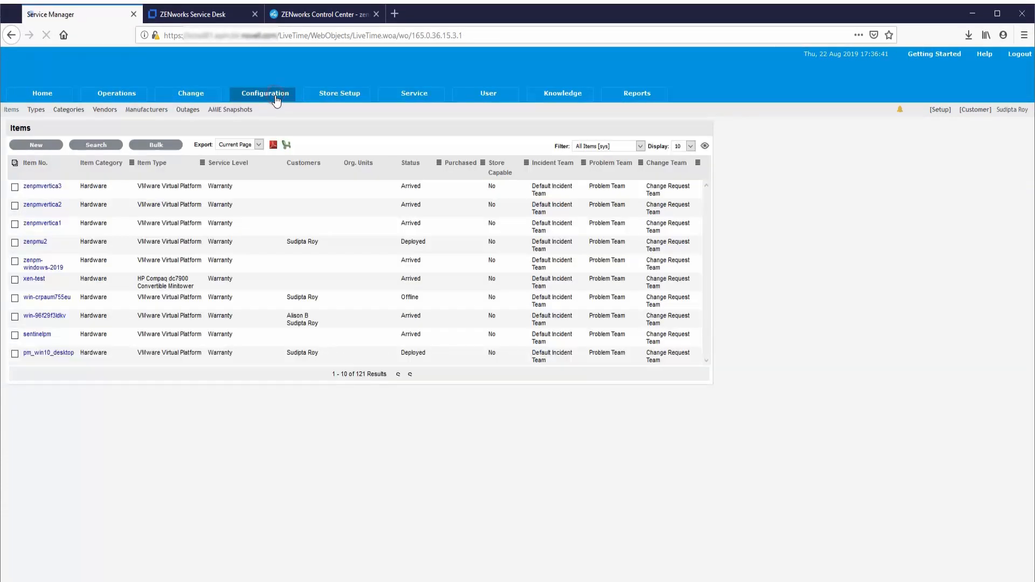
left_click(61, 111)
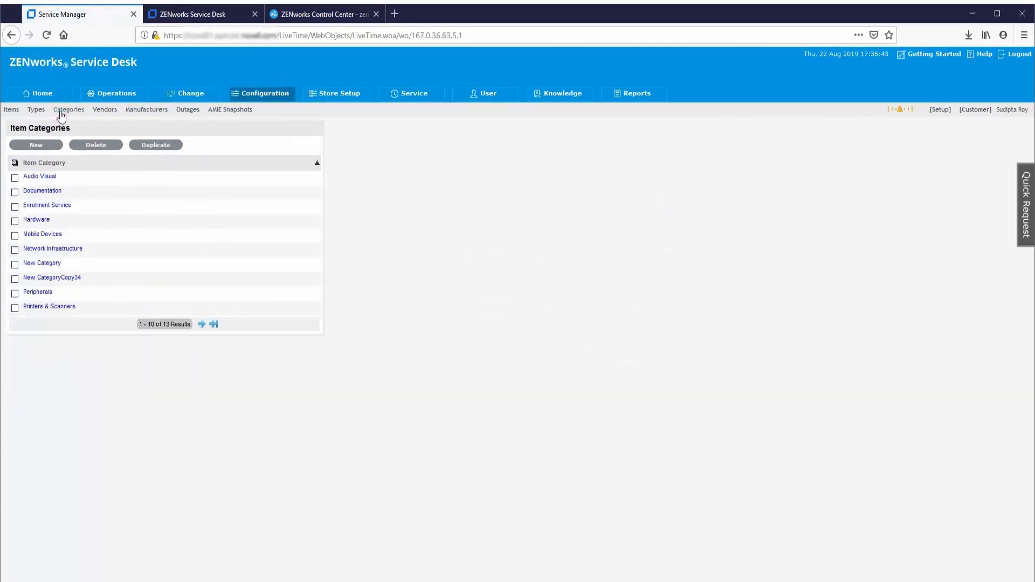
left_click(36, 221)
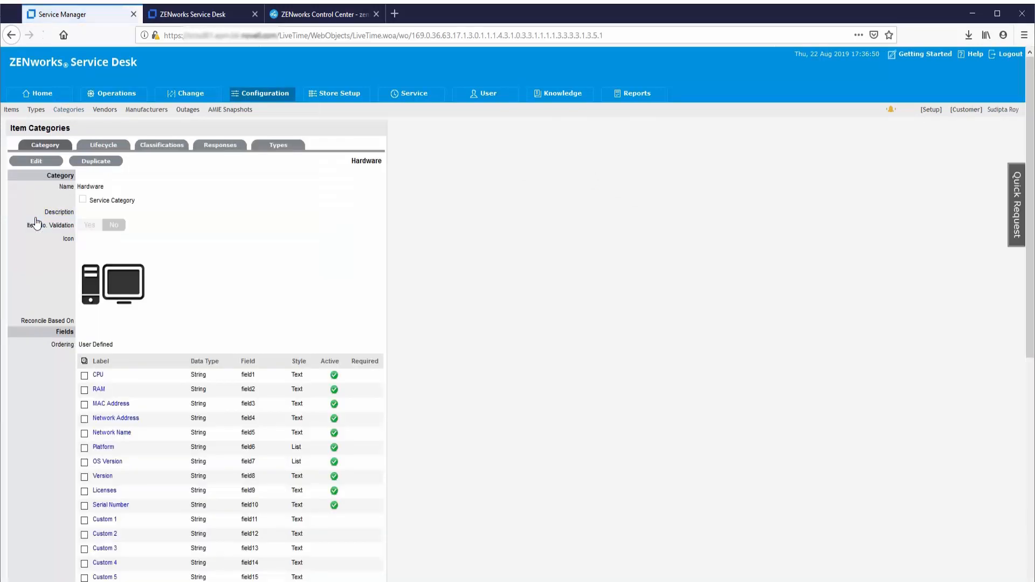
left_click(47, 162)
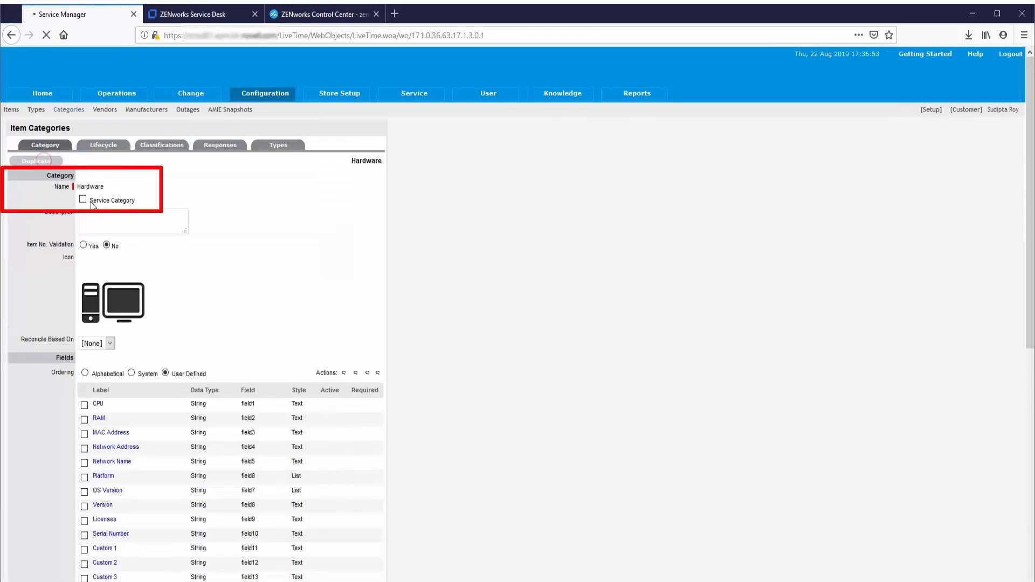
left_click(83, 199)
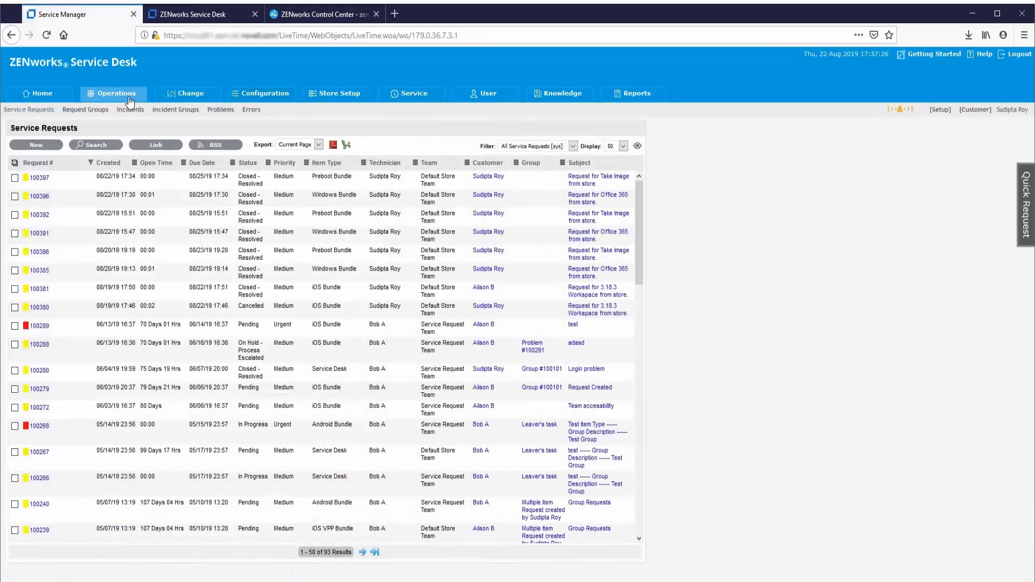
Open request group 100102 for editing, start closing the group and decline the closure
left_click(90, 110)
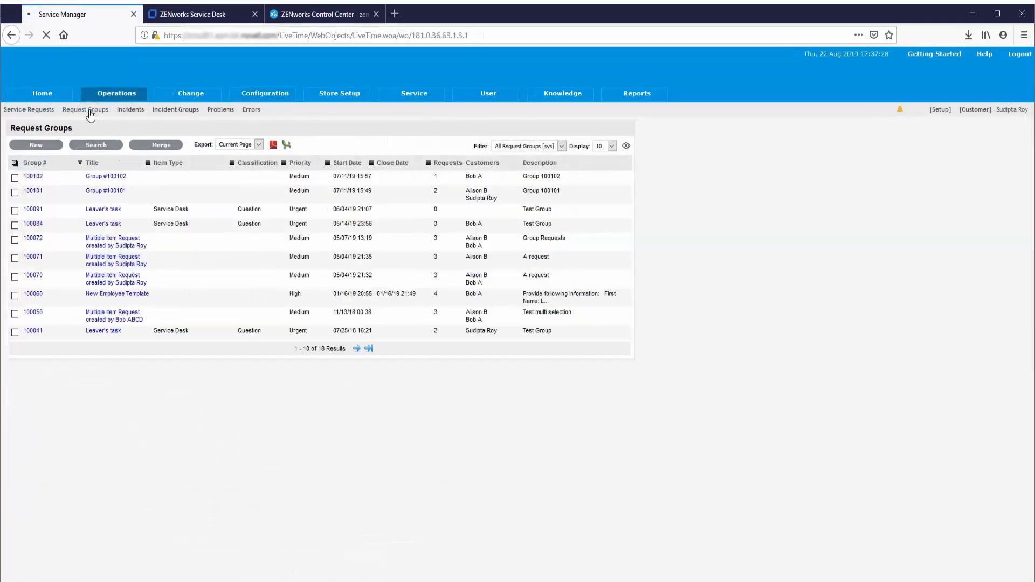
left_click(36, 180)
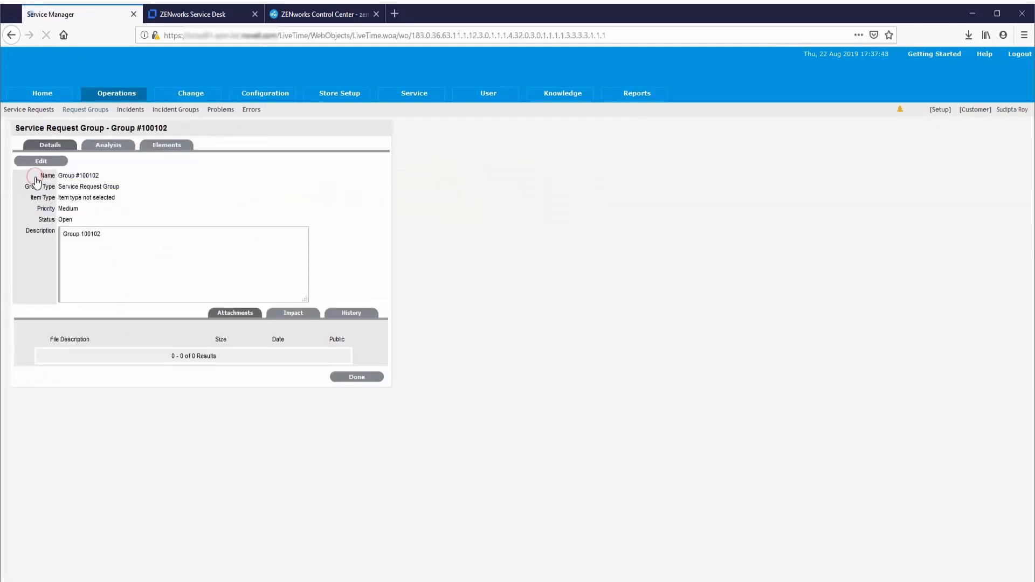
left_click(41, 161)
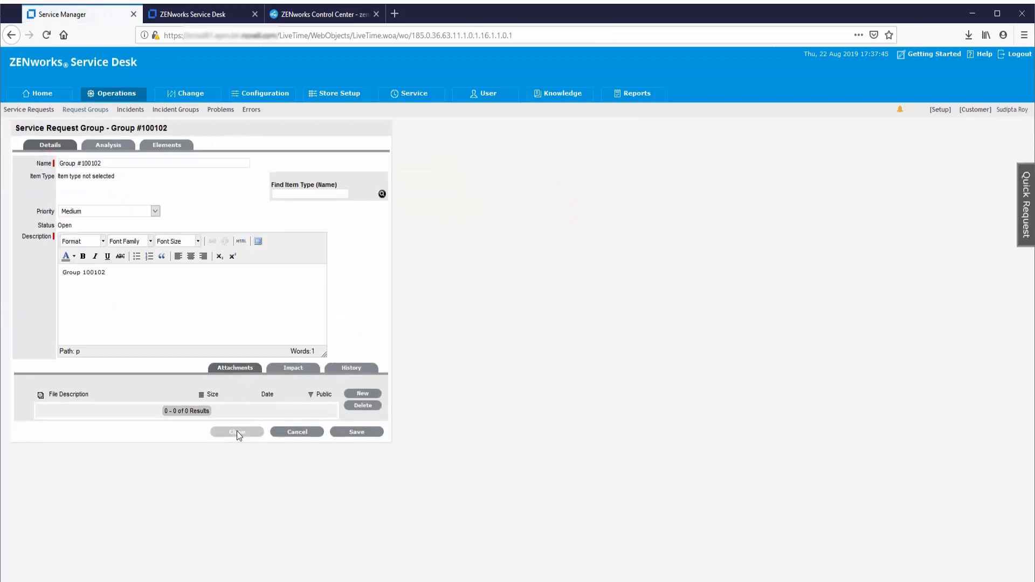
left_click(237, 432)
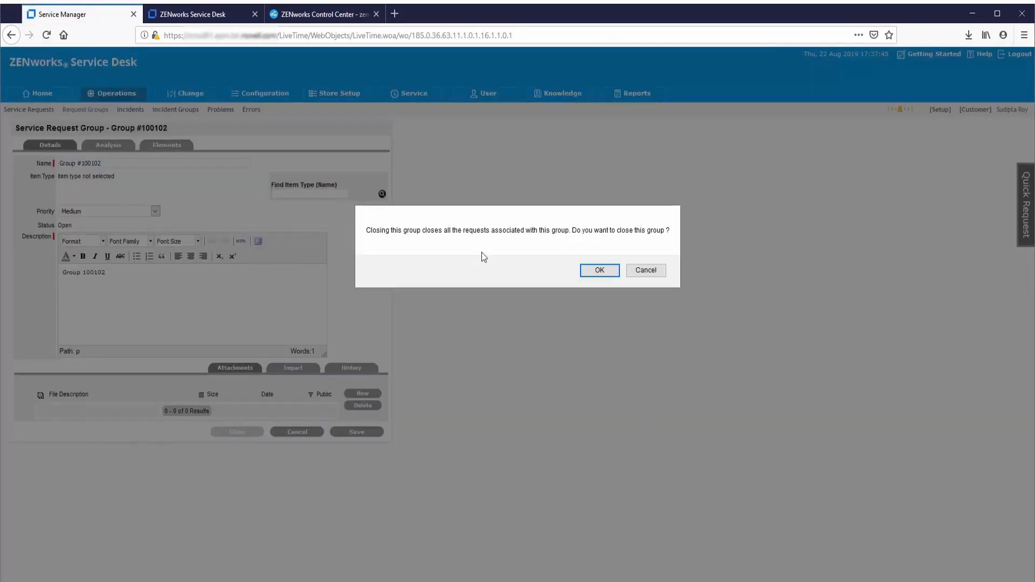
left_click(646, 270)
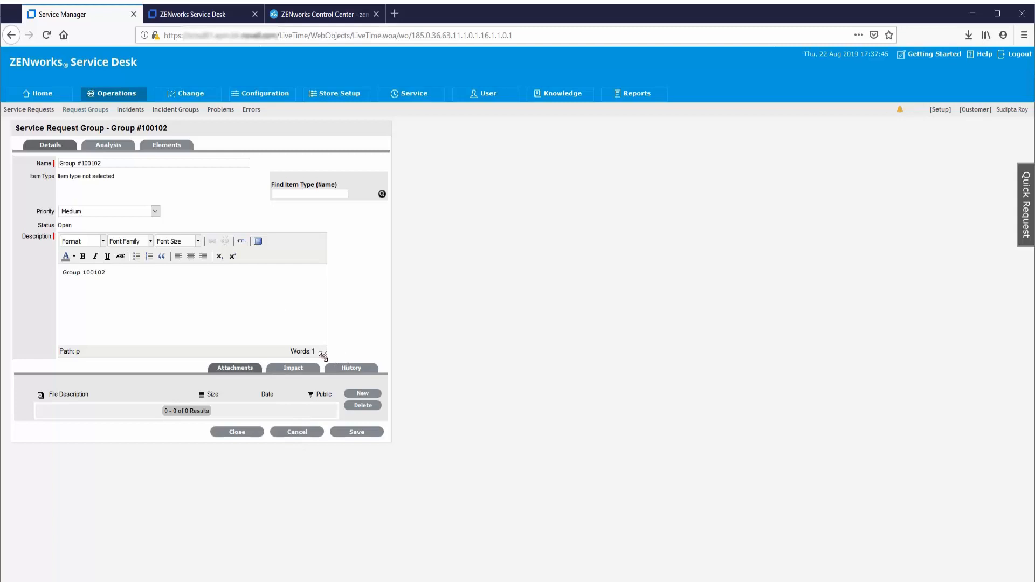
Enlarge the request group's description box in edit and read-only view, saving the group, and toggle the description editor's full-screen mode
mouse_move(322, 355)
left_mouse_down()
mouse_move(342, 402)
mouse_move(338, 367)
left_mouse_up()
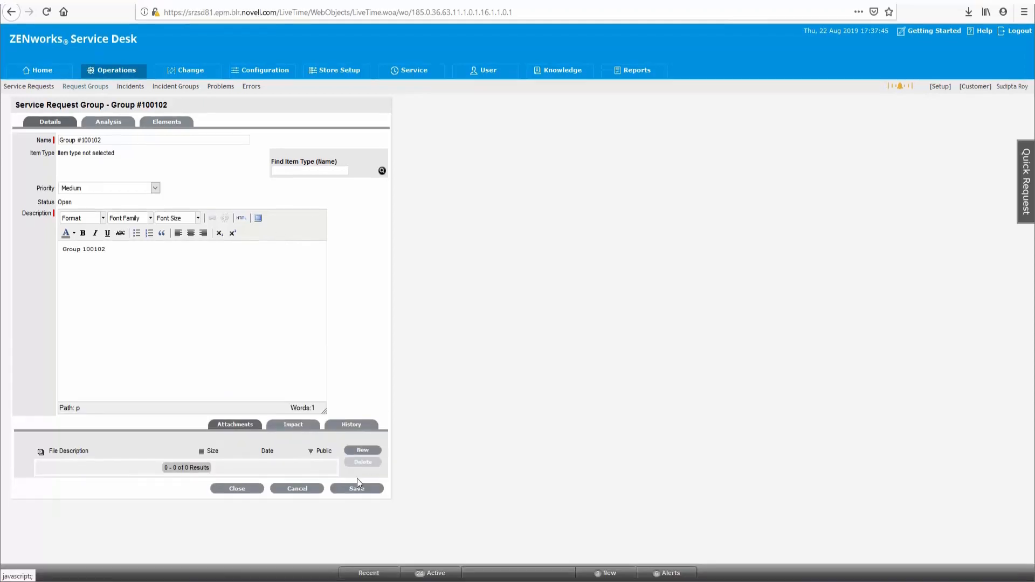
left_click(355, 490)
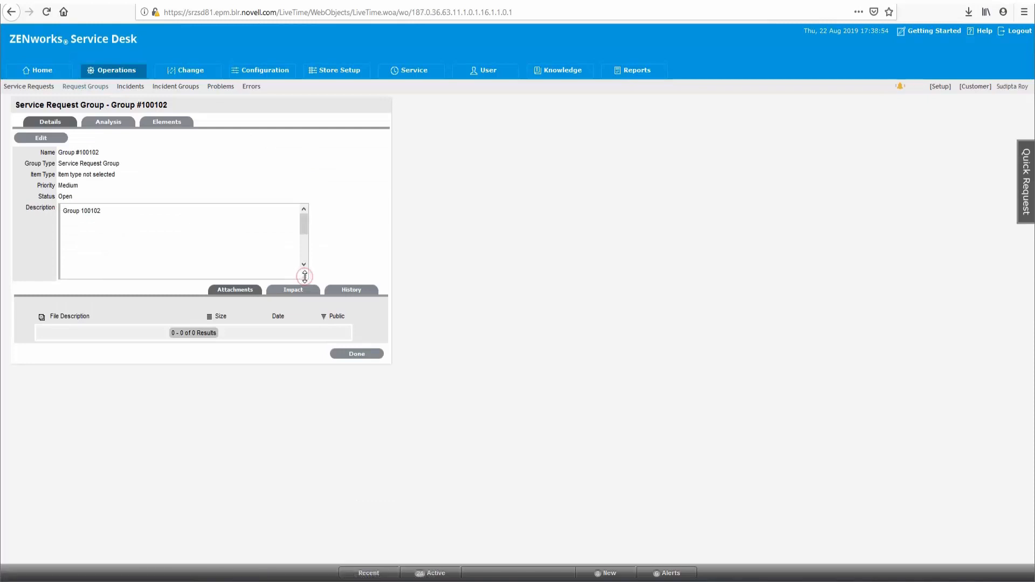
left_click_drag(305, 277, 308, 333)
left_click(347, 411)
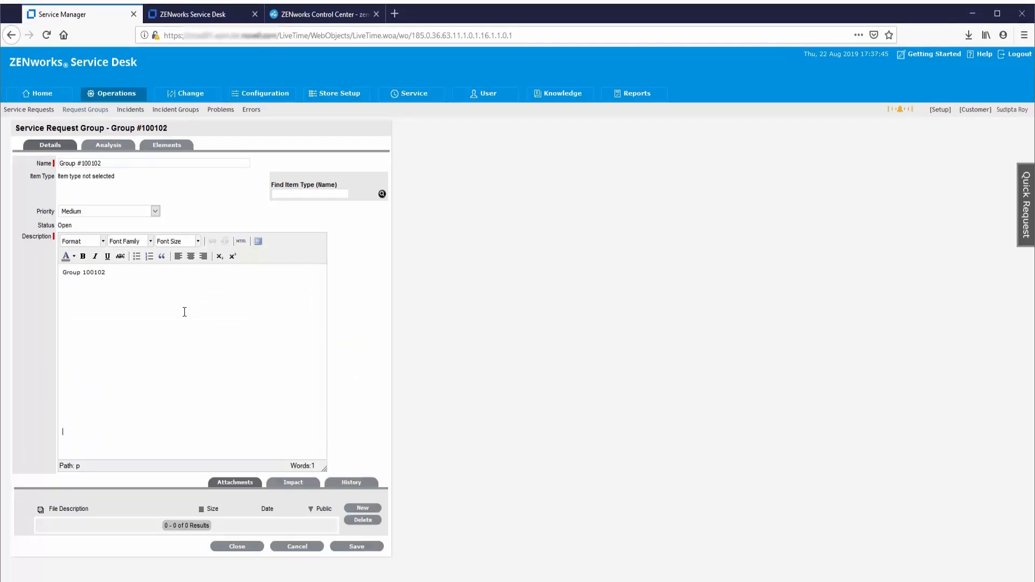
left_click(258, 242)
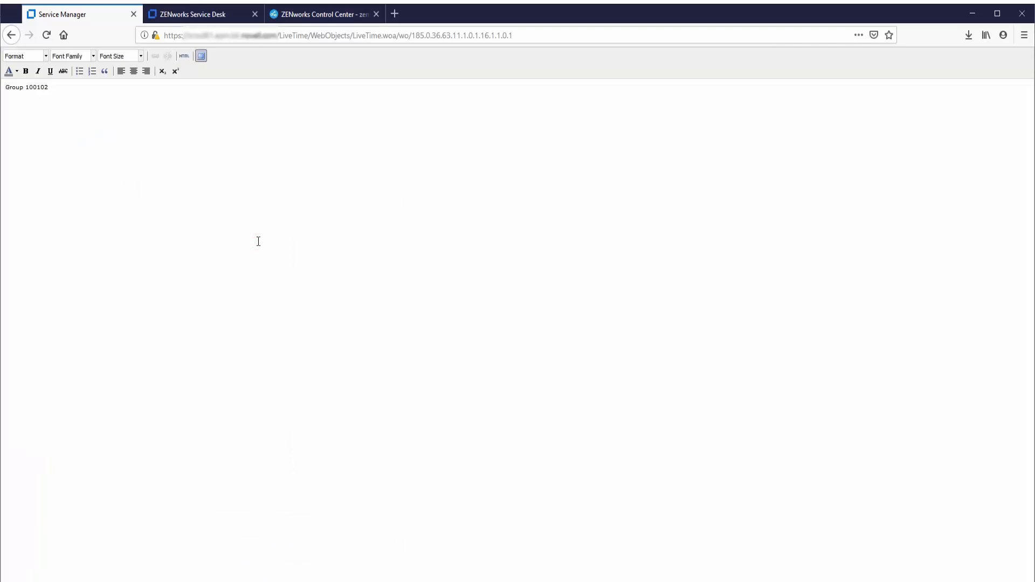
left_click(201, 56)
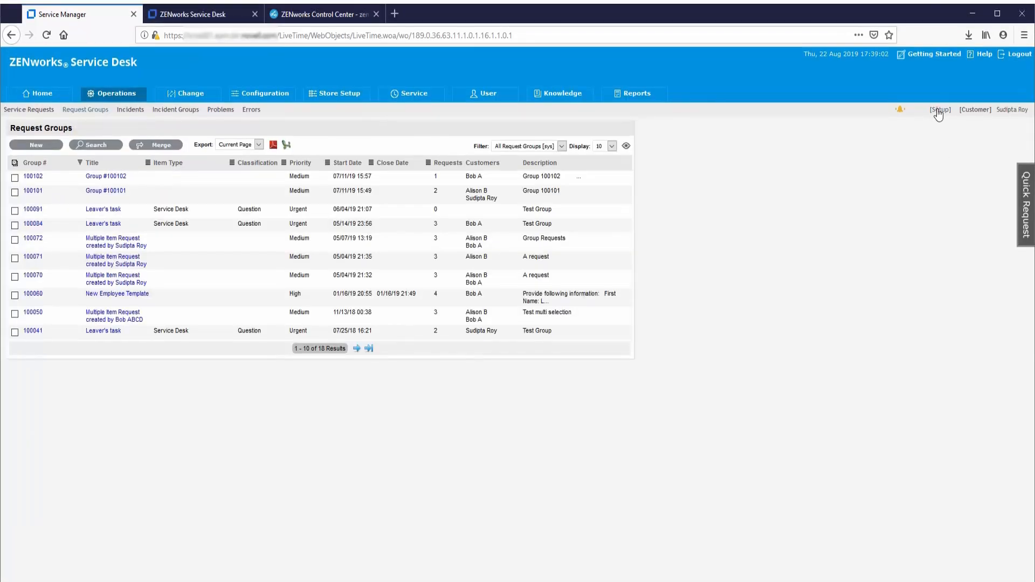
In the administrator setup's user privileges, set View All Requests to Yes for technicians
left_click(938, 111)
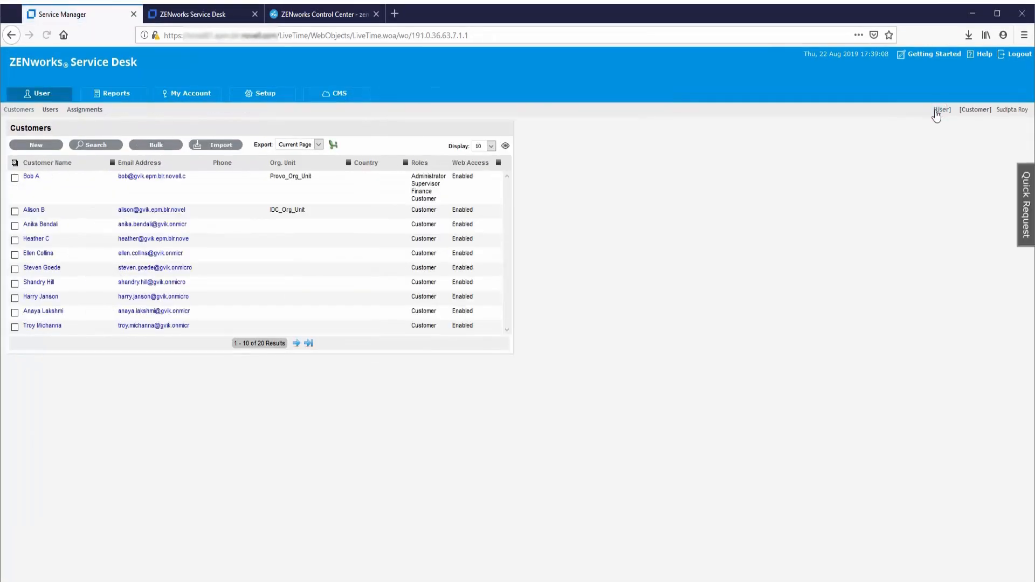
left_click(260, 94)
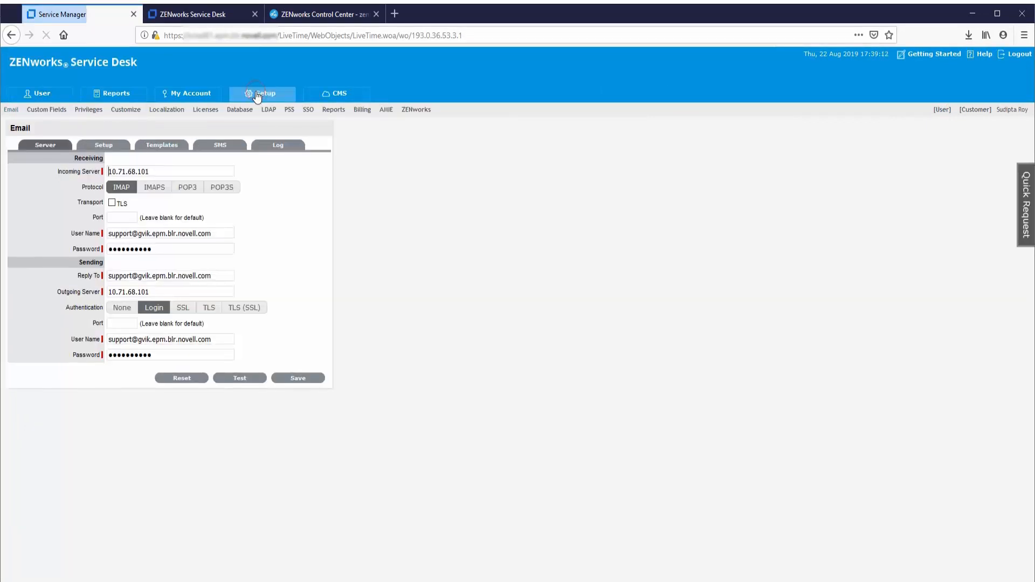
left_click(88, 109)
left_click(294, 135)
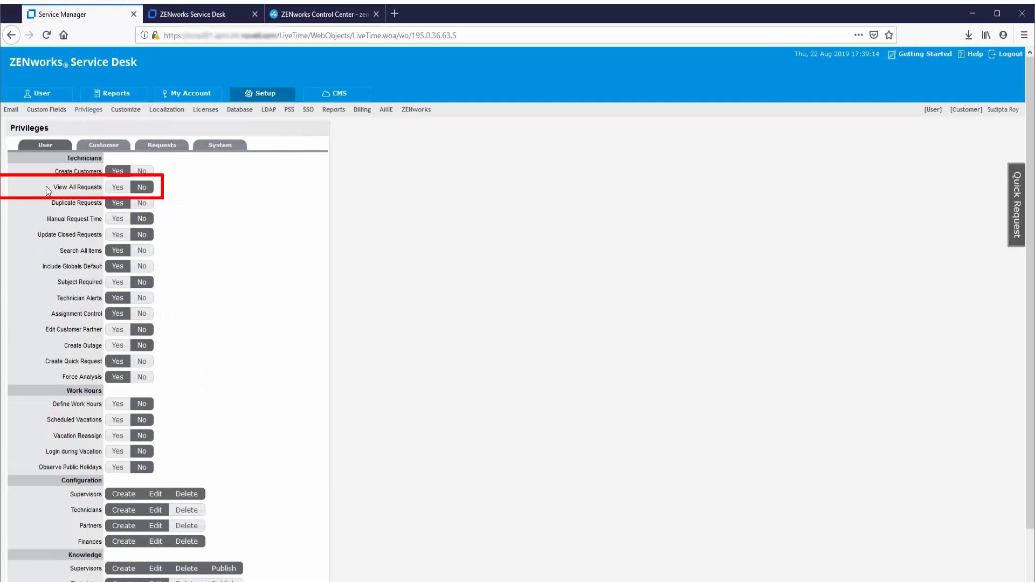
left_click(127, 189)
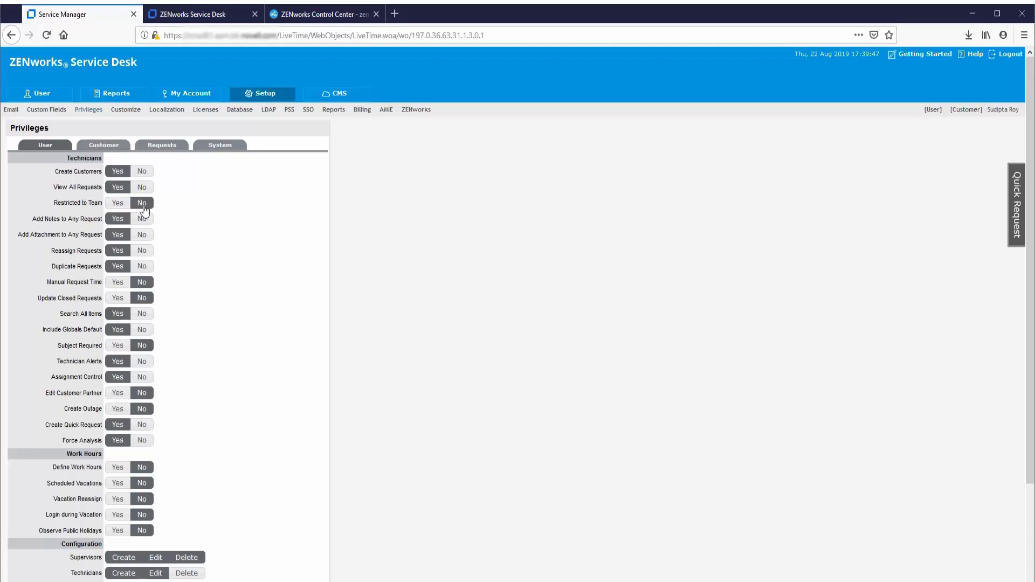
Open the advanced Active Directory setup of the gvik.epm.blr.novell.com LDAP domain for editing
left_click(268, 111)
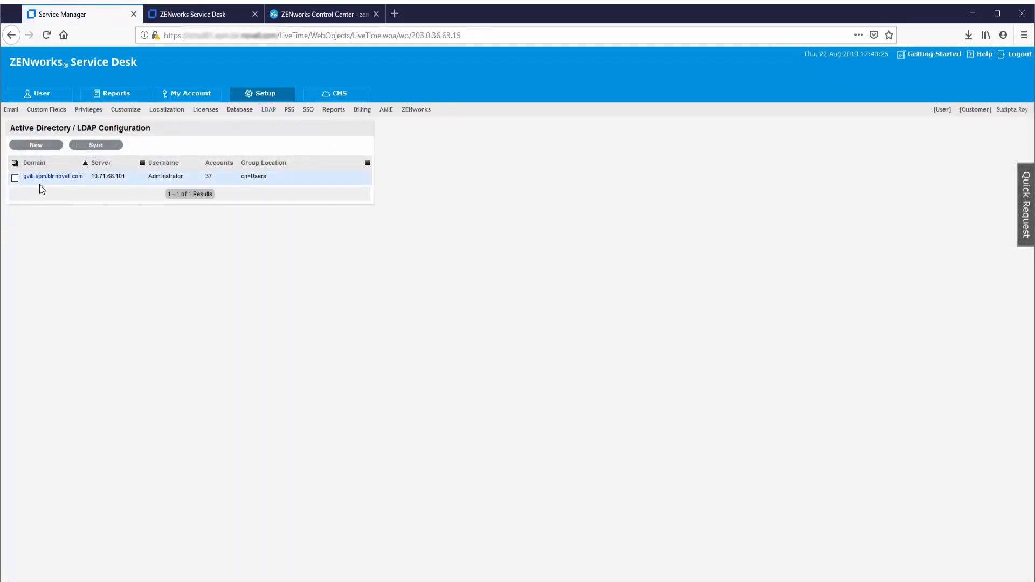
left_click(47, 177)
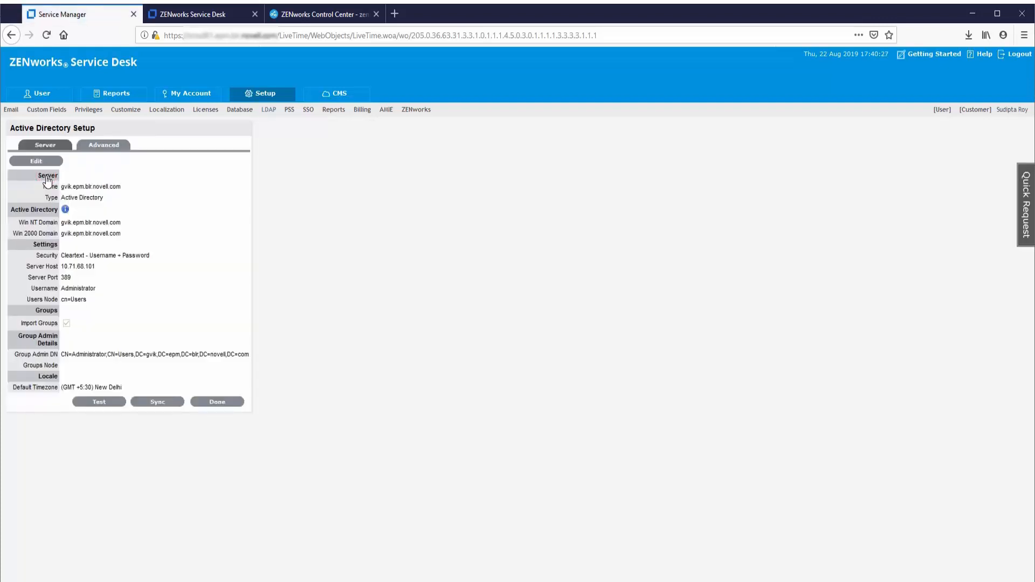
left_click(105, 145)
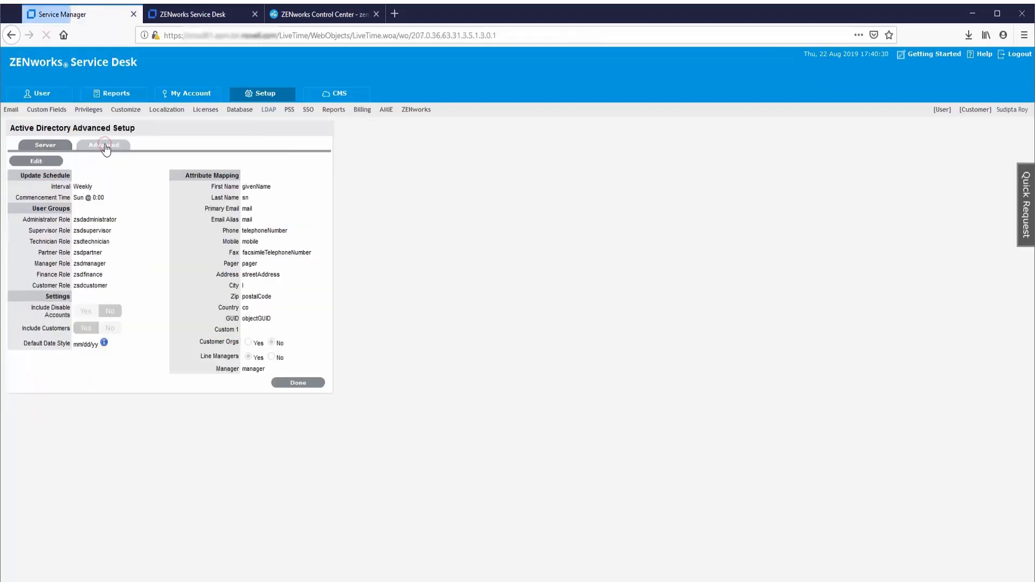
left_click(61, 161)
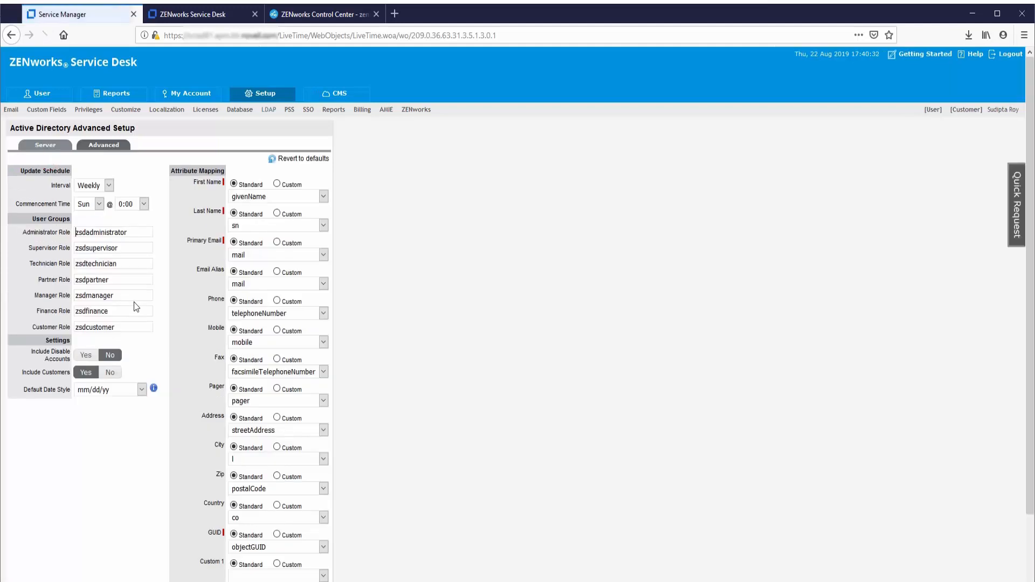